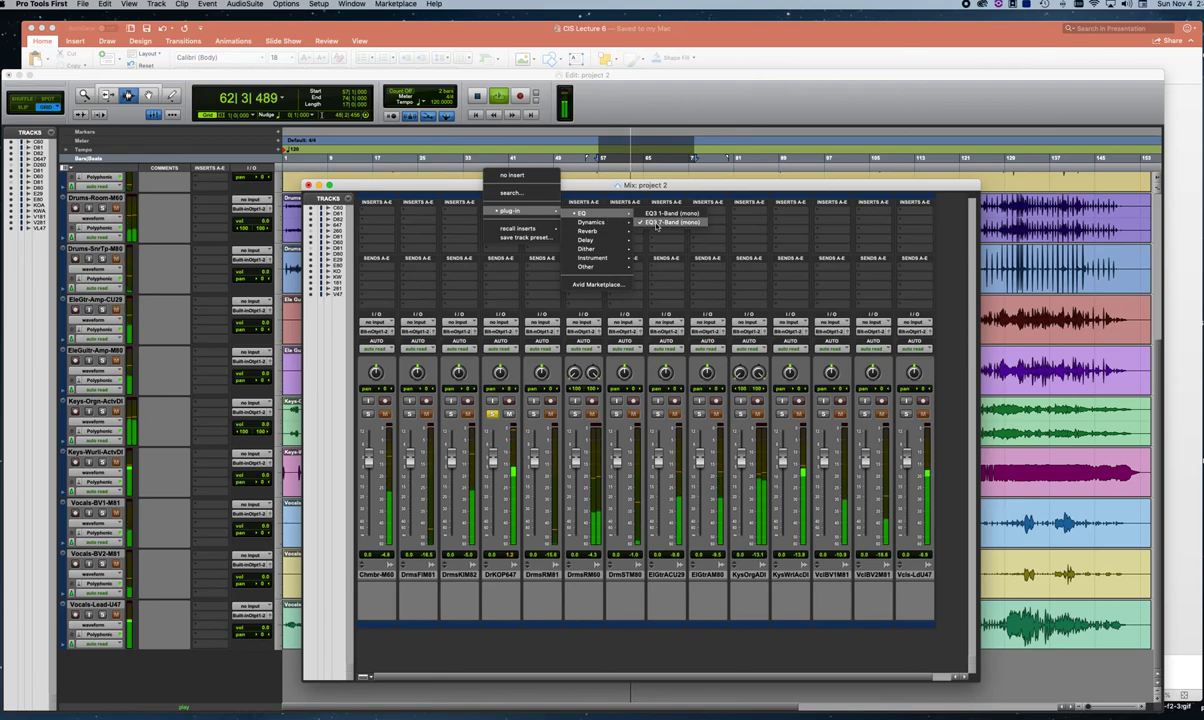
Step: Open EQ3 7-Band on the DrKOP647 channel and audition the Punchy Kick 2 preset with LMF gain at 4.2 dB and HMF gain at 1.1 dB
click(672, 222)
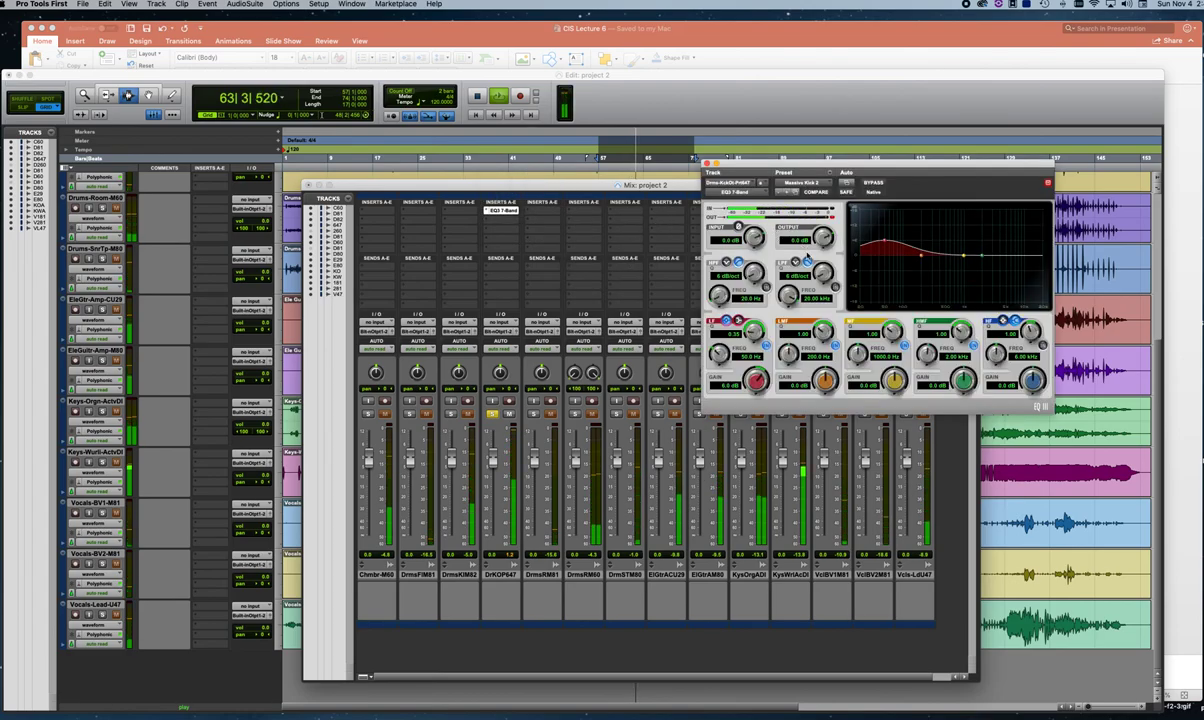
key(space)
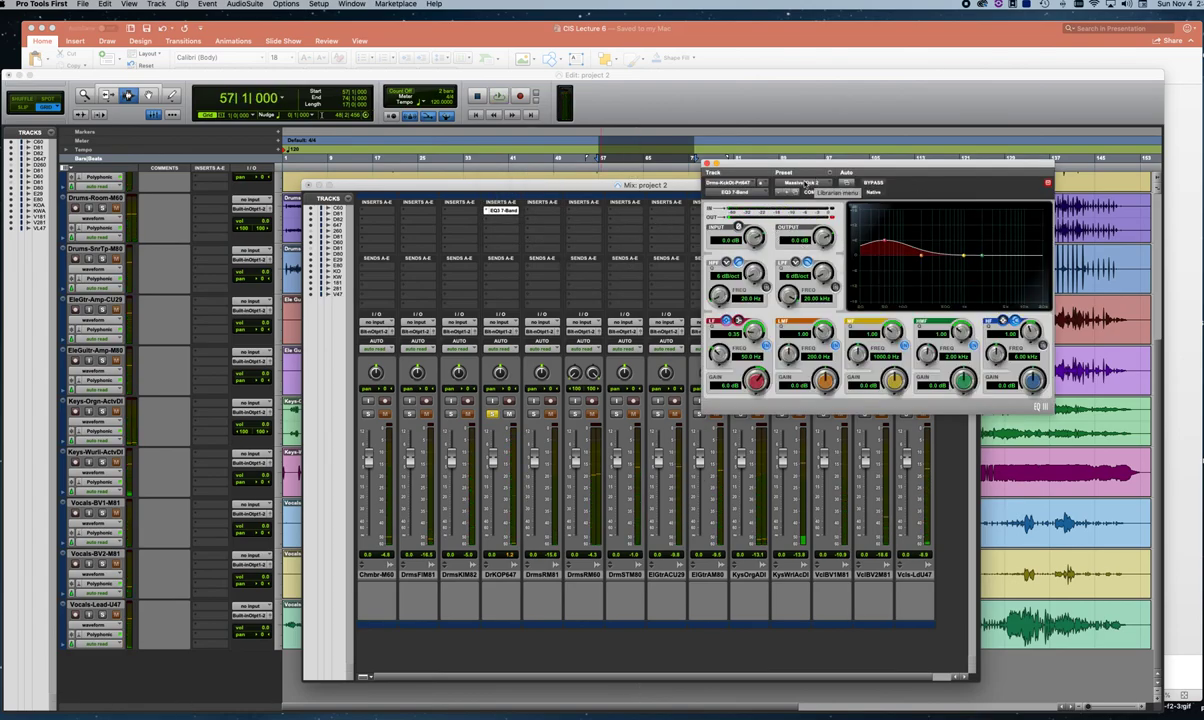
click(829, 186)
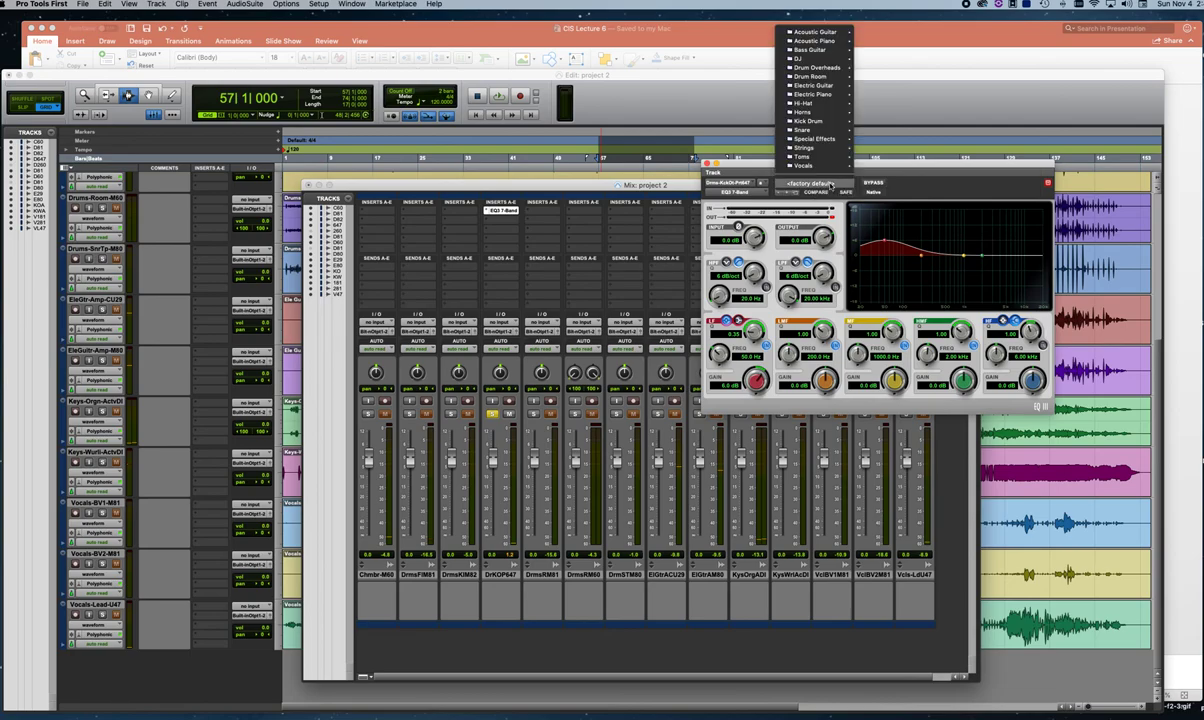
mouse_move(831, 124)
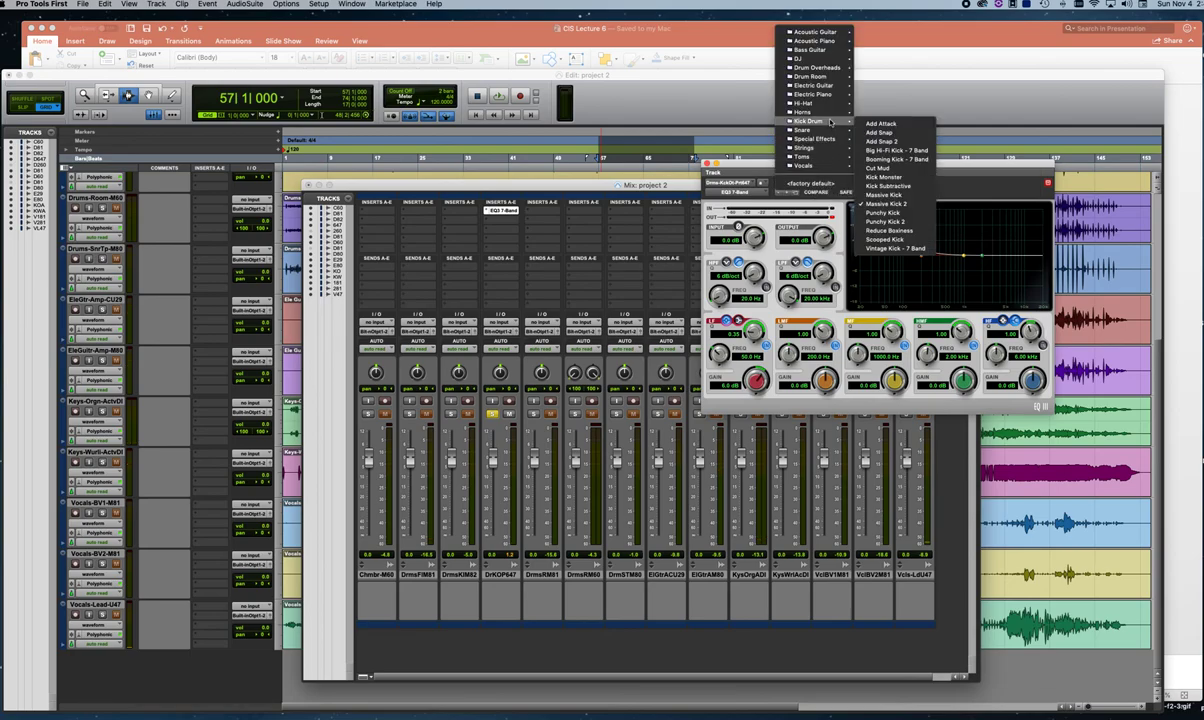
click(889, 222)
key(space)
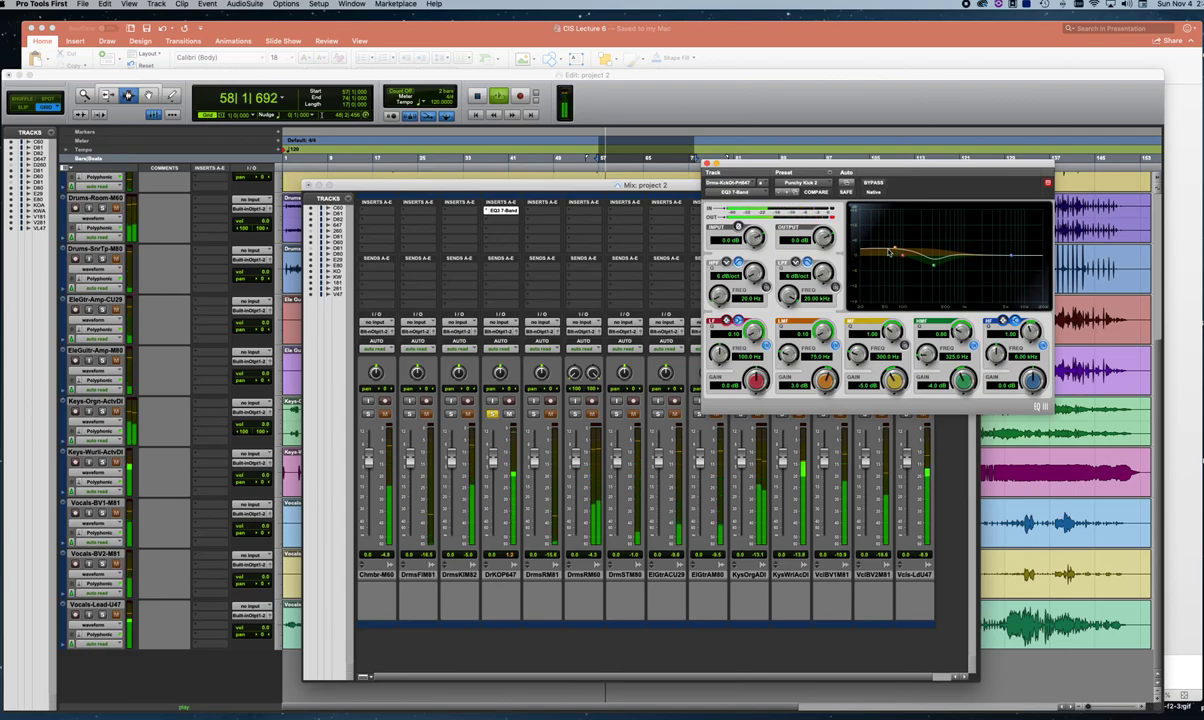
drag(894, 249, 935, 252)
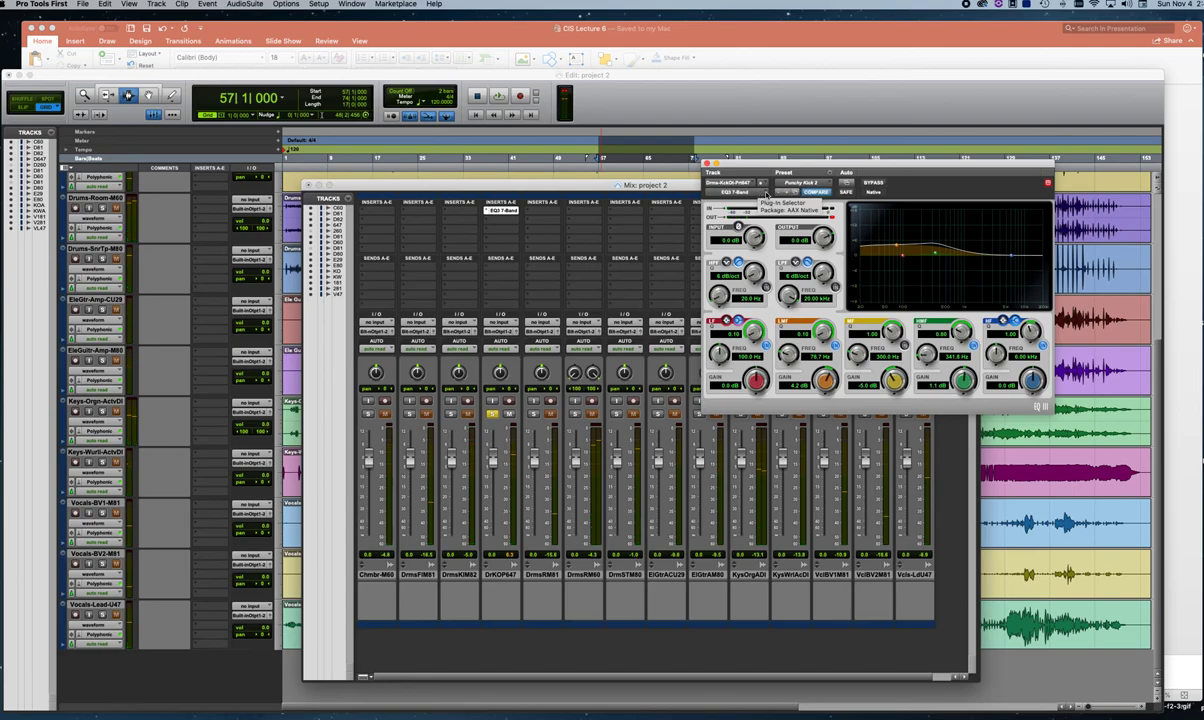
Step: Load the Punchy Kick preset in the kick-out EQ and lower its output level to -1.4 dB during playback
click(818, 184)
mouse_move(829, 70)
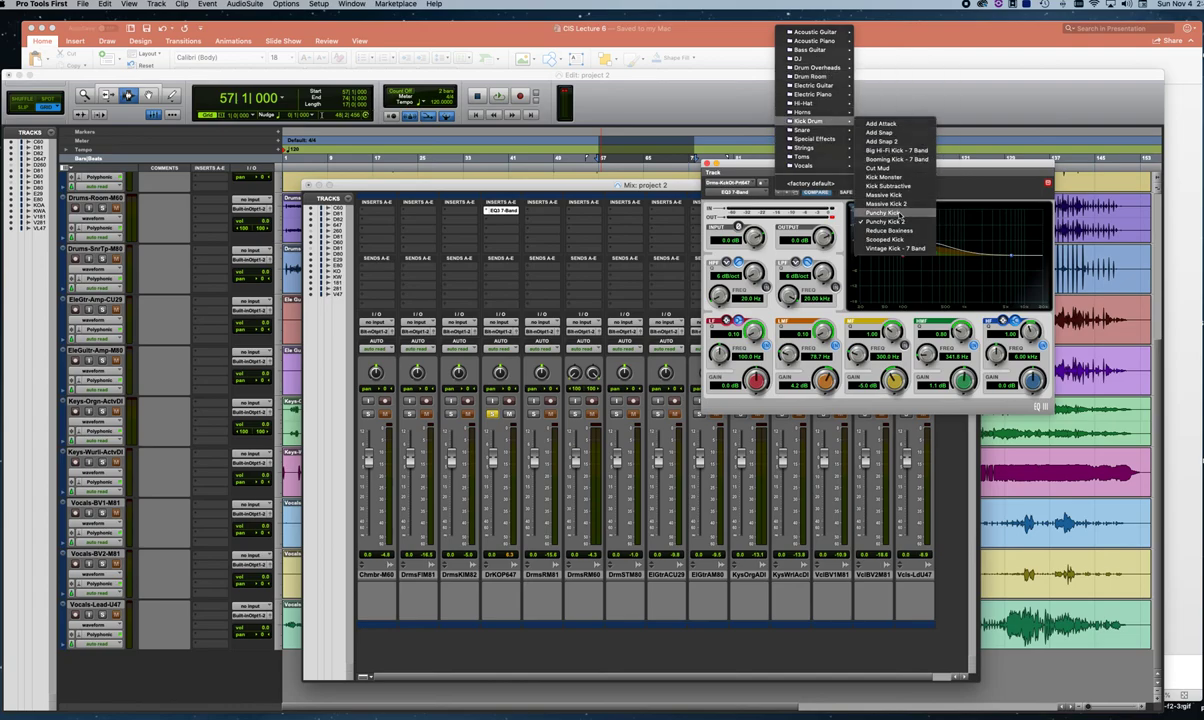
click(900, 212)
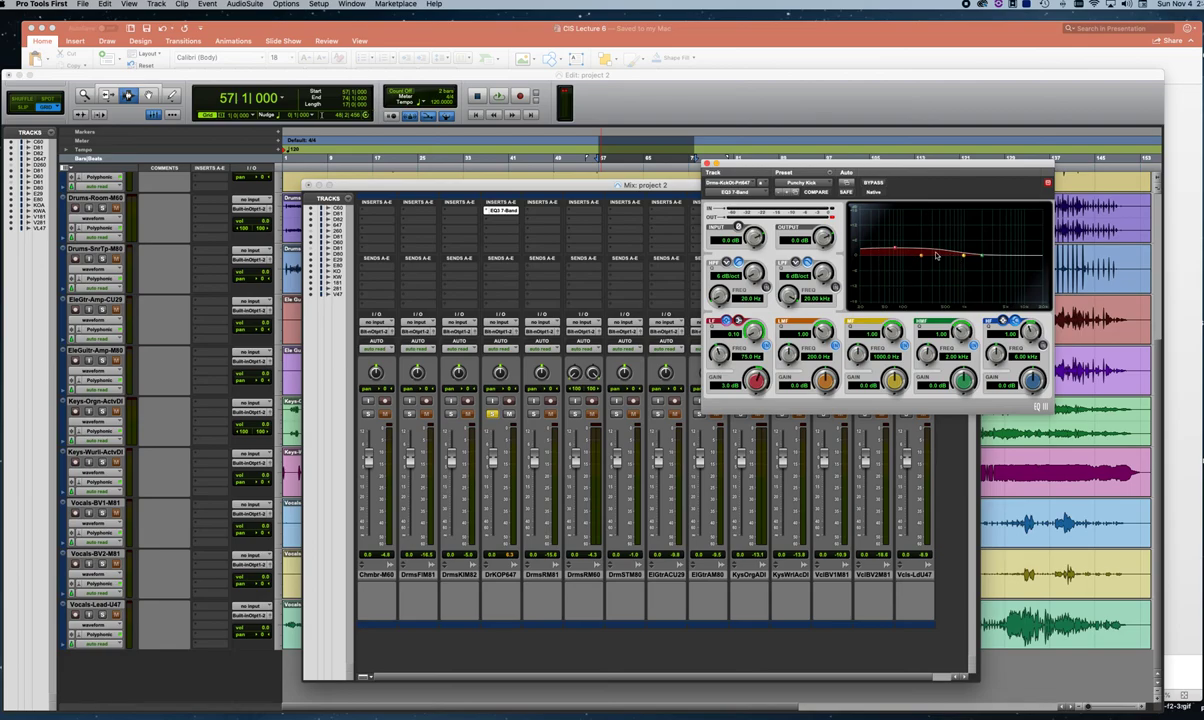
key(space)
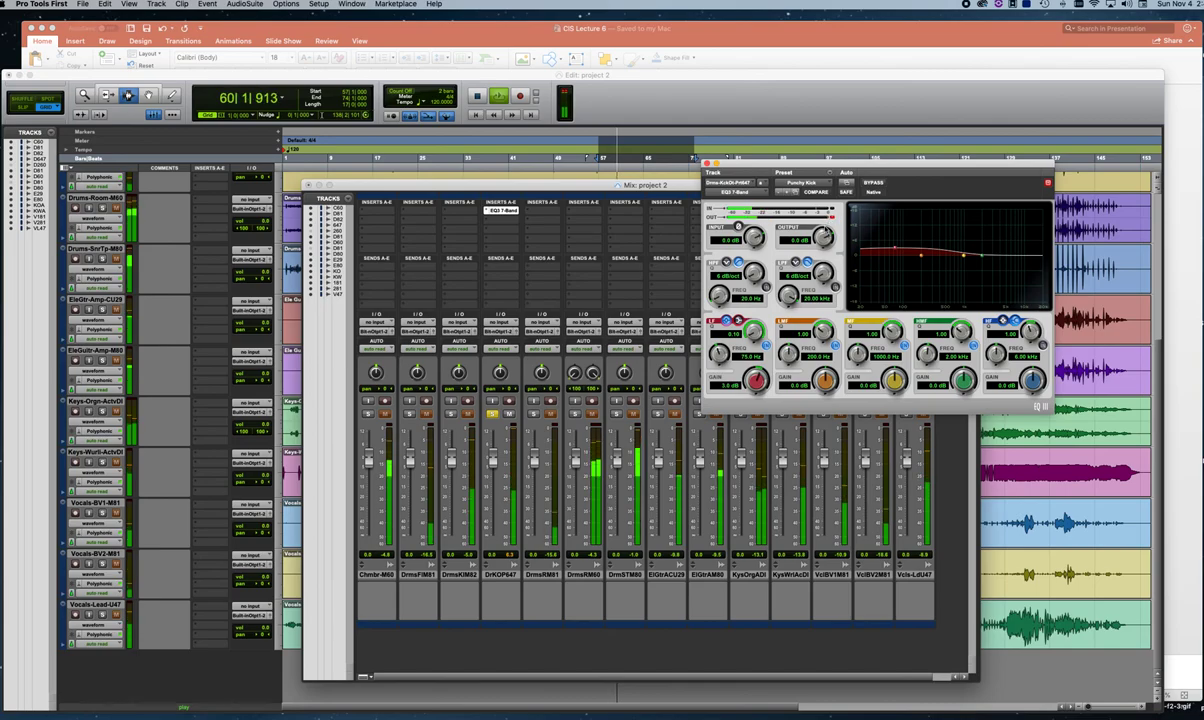
drag(823, 236, 823, 237)
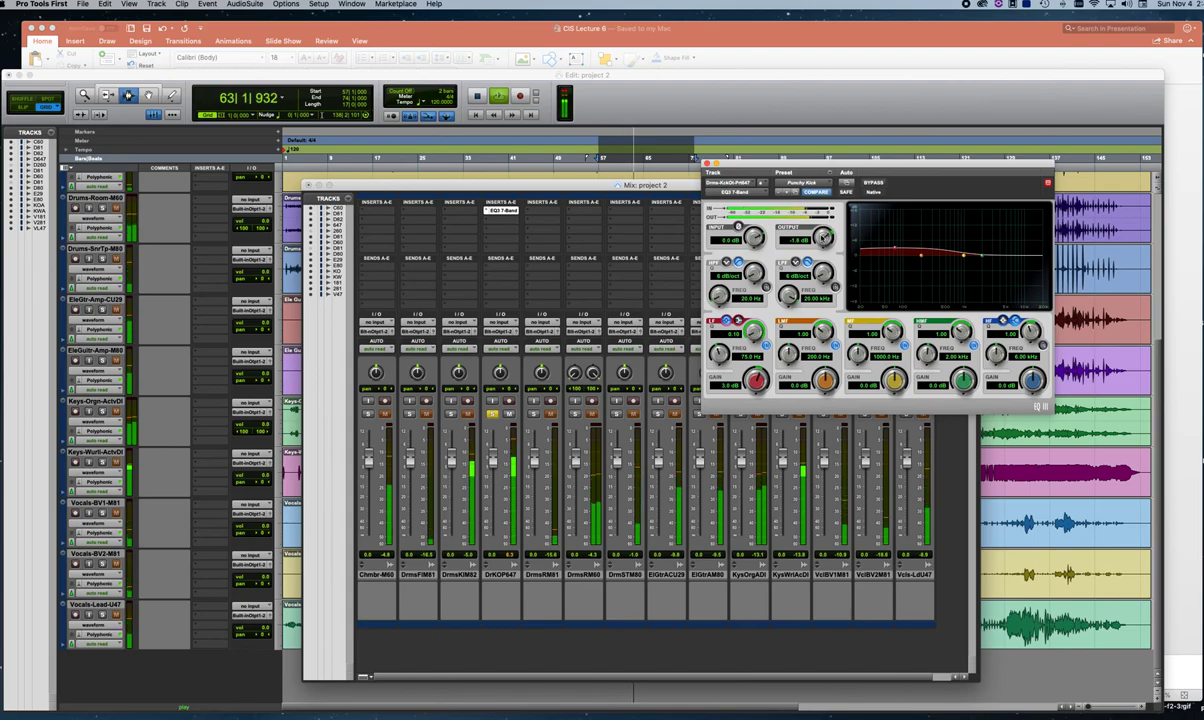
drag(823, 237, 828, 214)
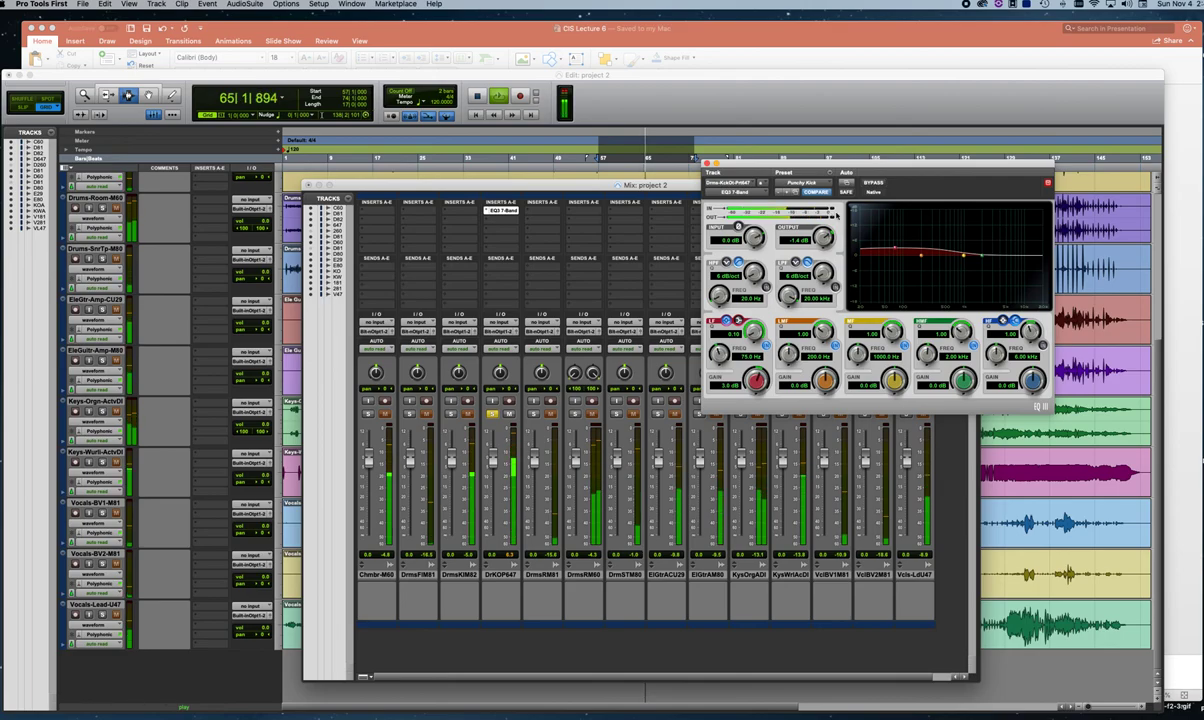
click(709, 165)
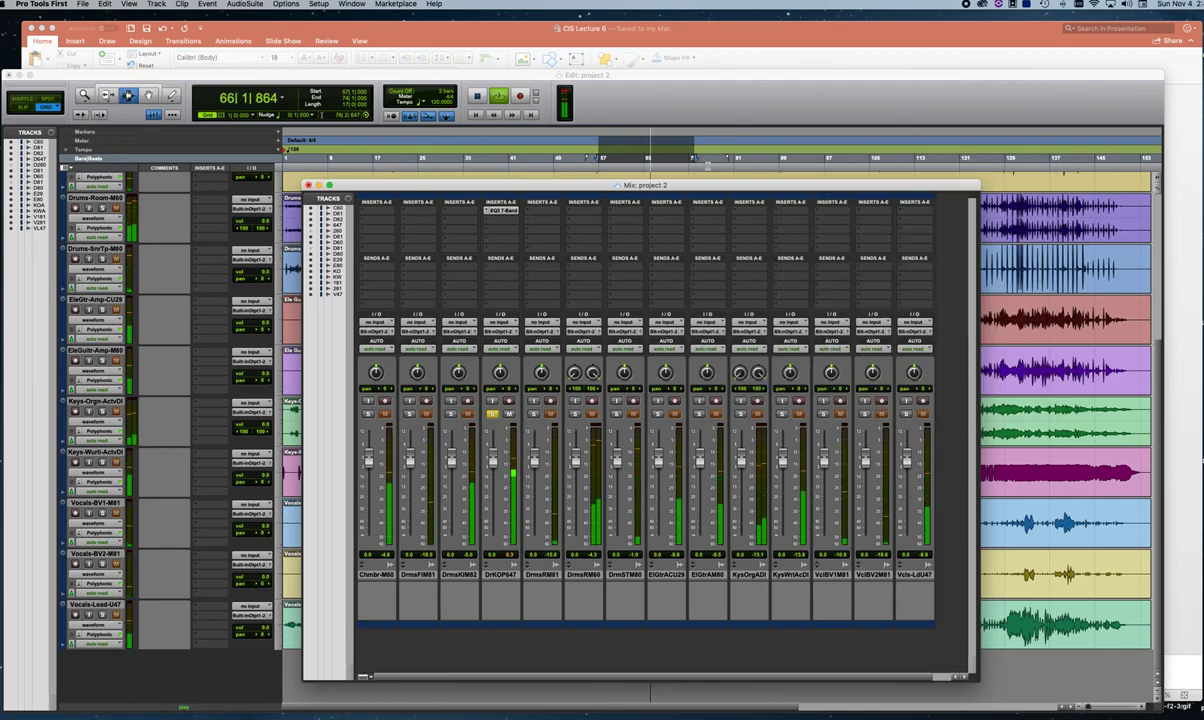
key(space)
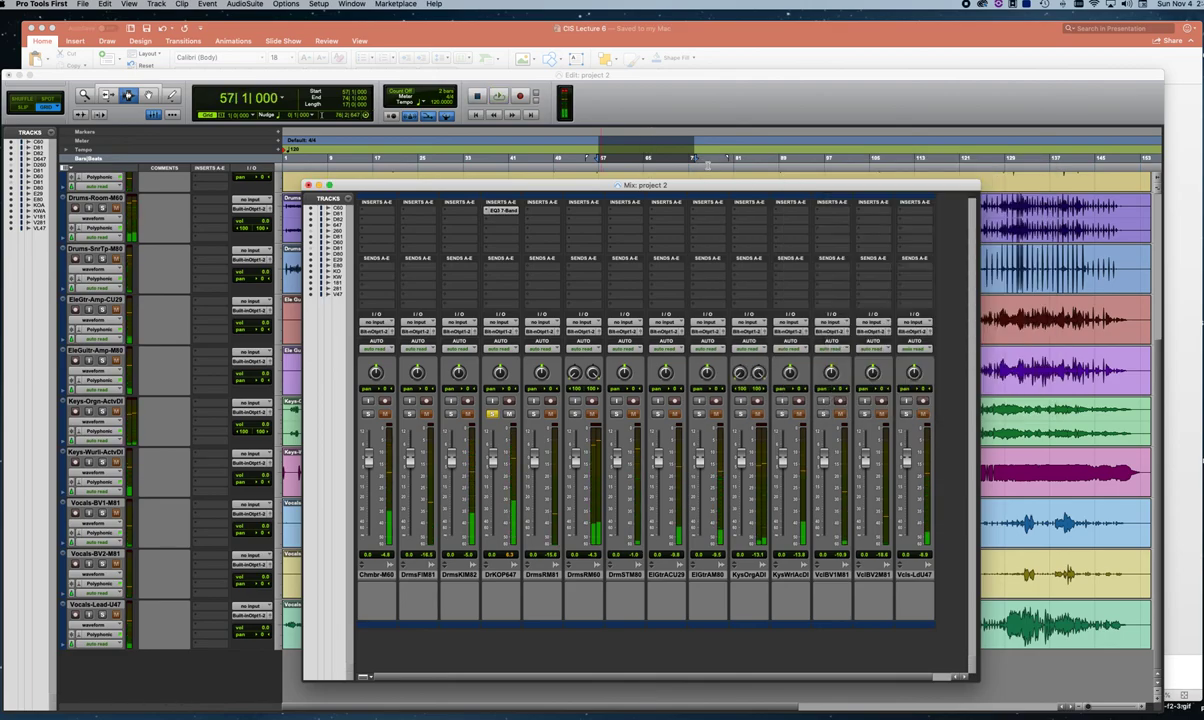
click(485, 212)
mouse_move(487, 211)
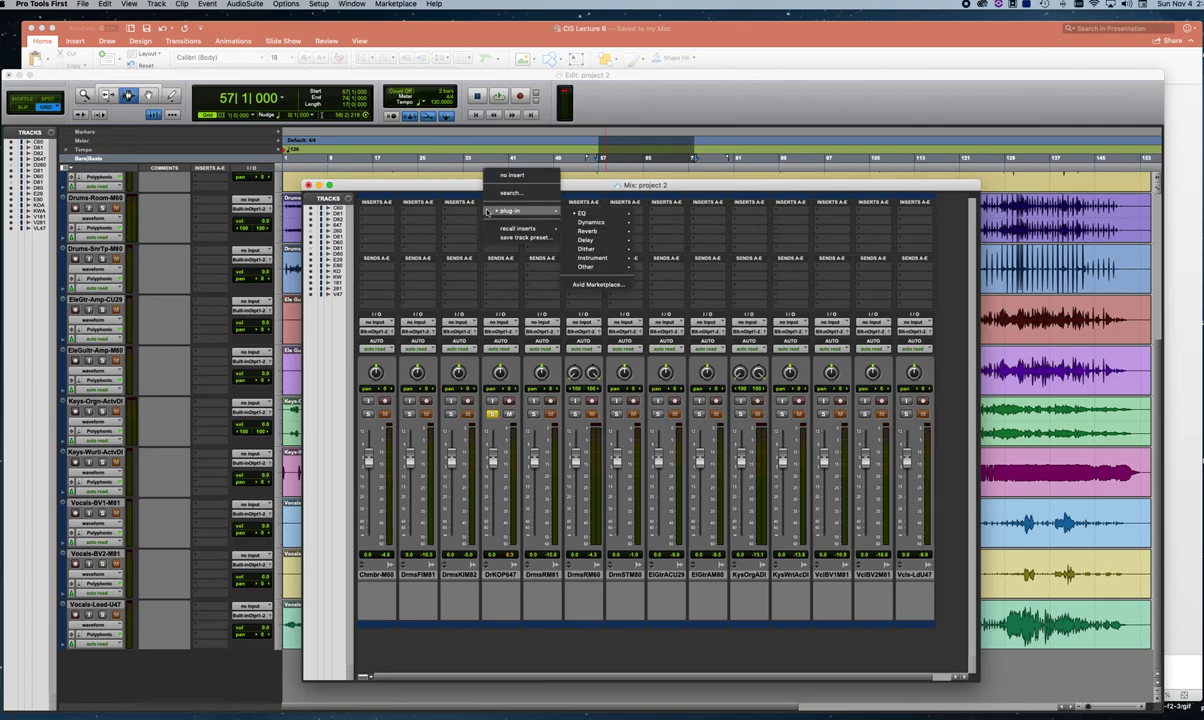
click(680, 230)
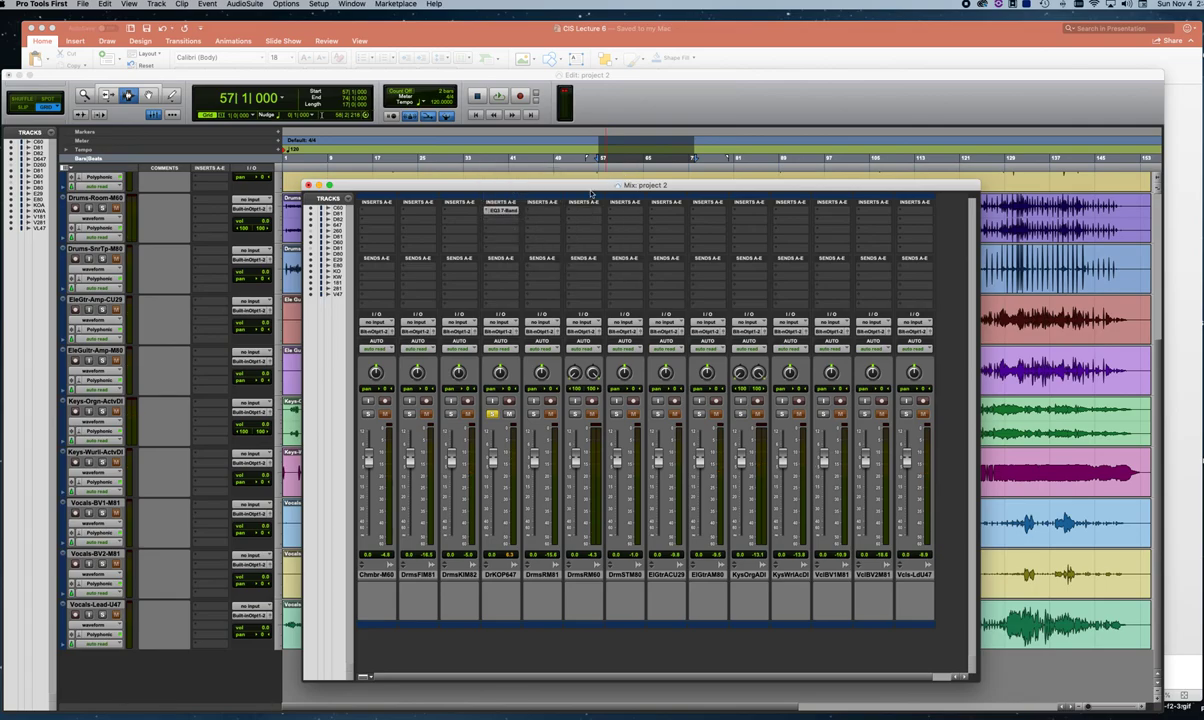
Step: Reopen the kick-out channel's EQ3 7-Band and compare the bypassed and active sound during playback
click(498, 212)
click(873, 184)
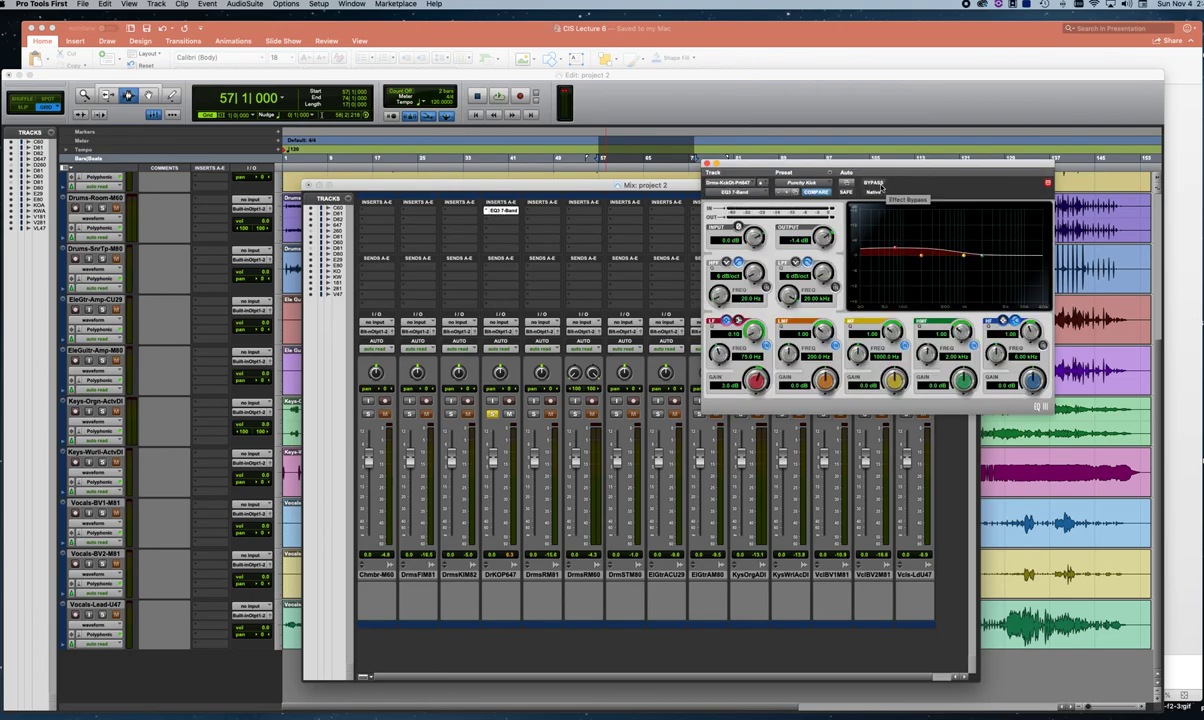
click(874, 184)
click(874, 184)
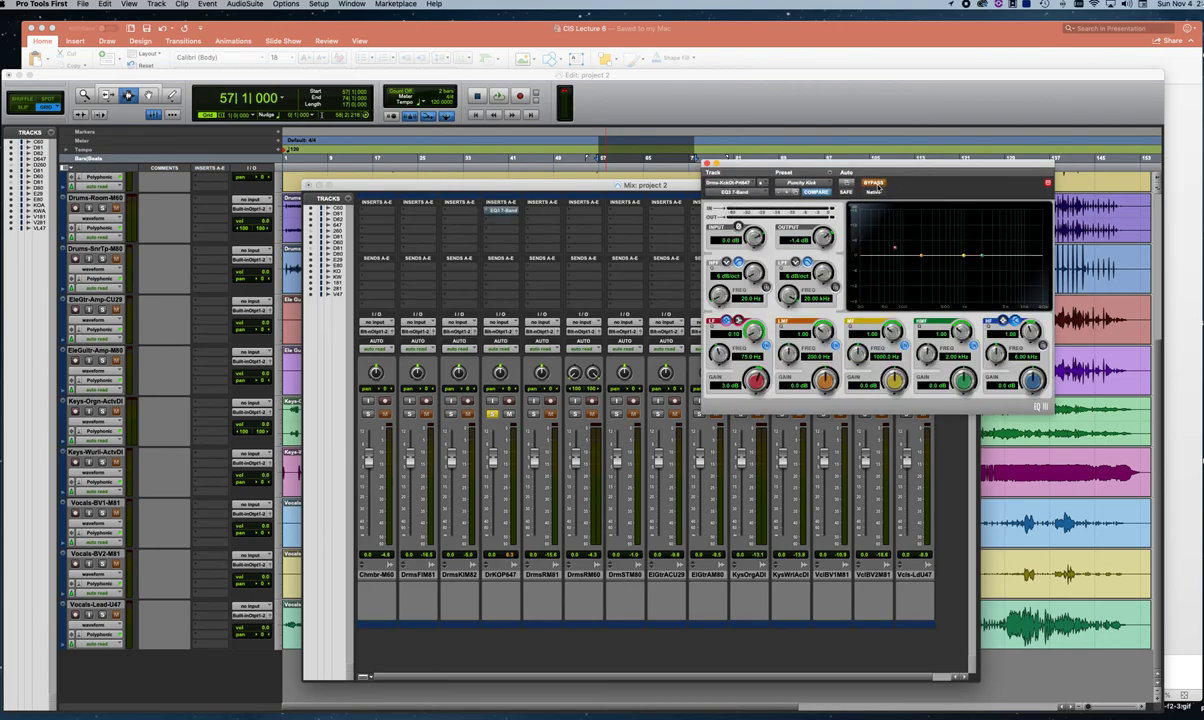
click(874, 184)
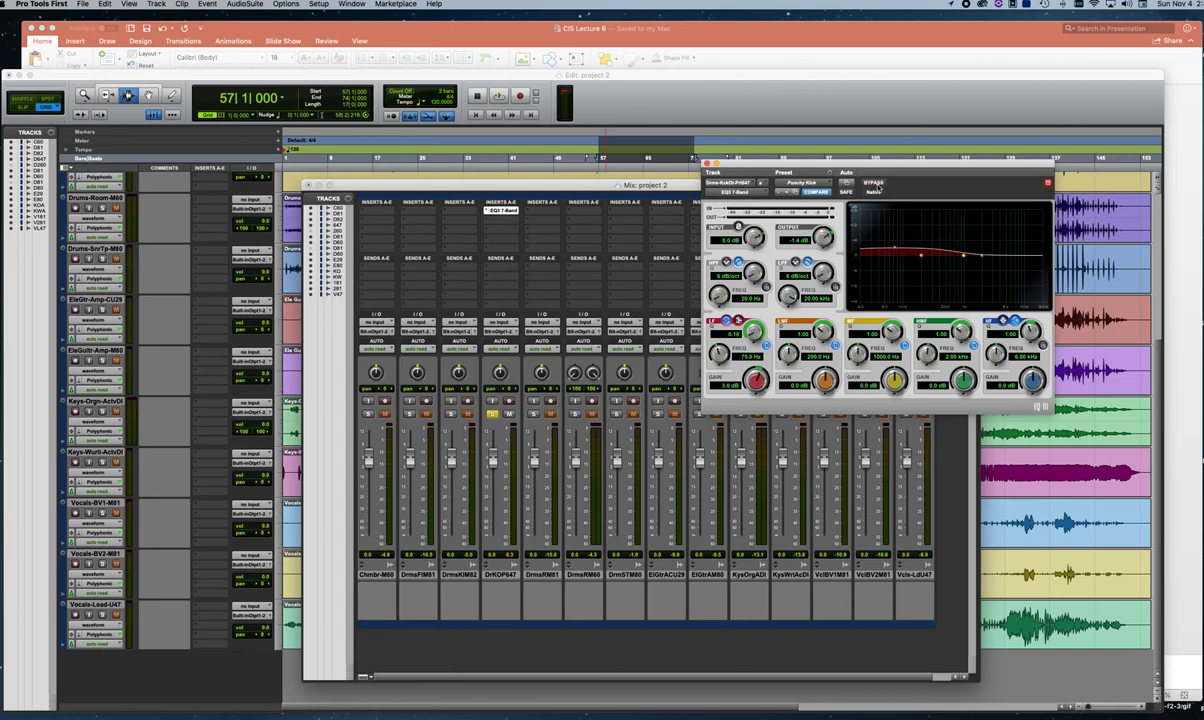
key(space)
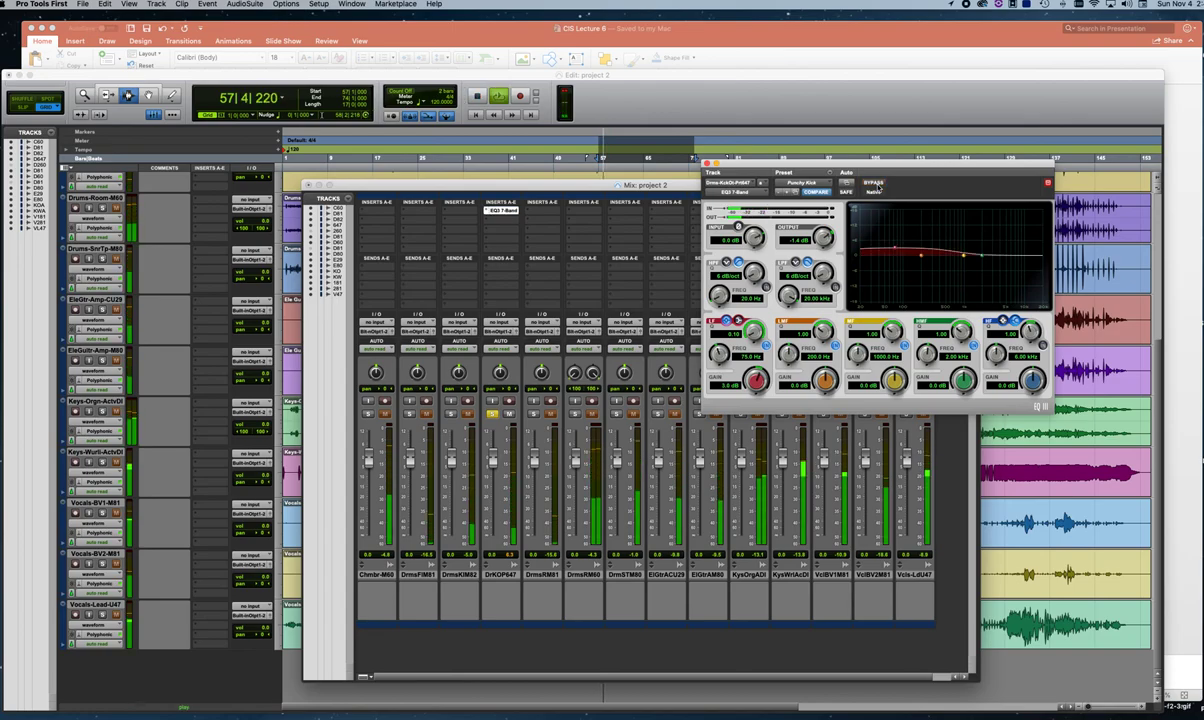
click(874, 184)
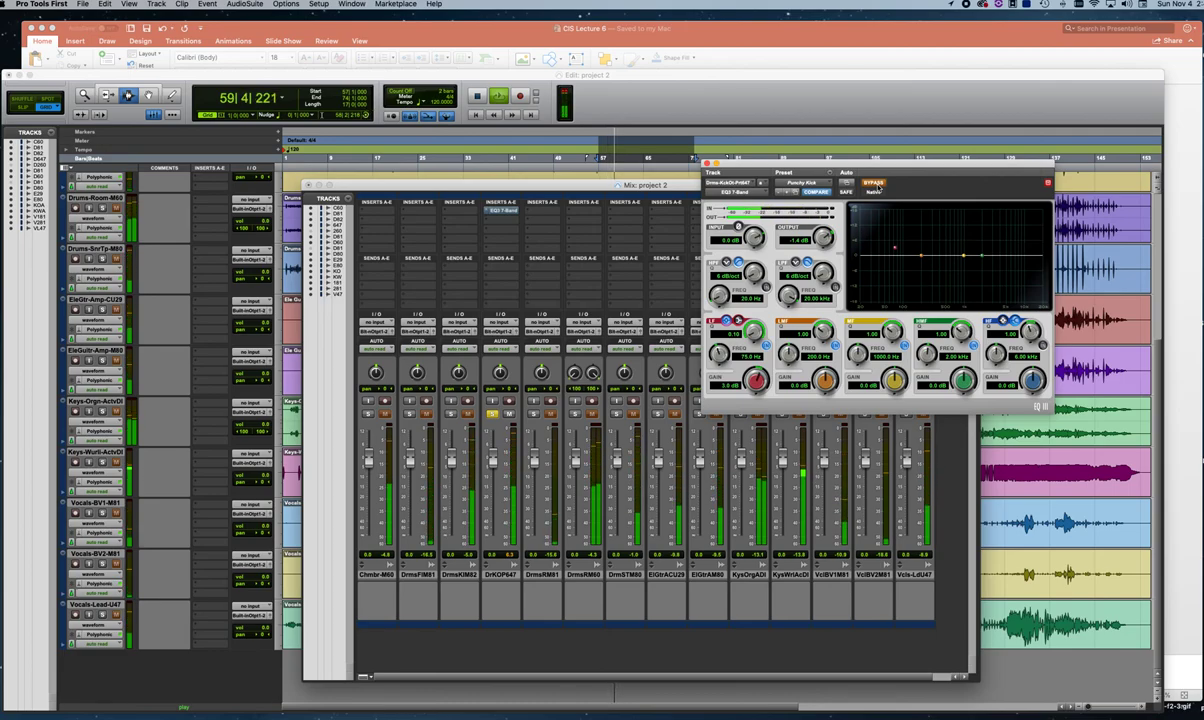
click(875, 186)
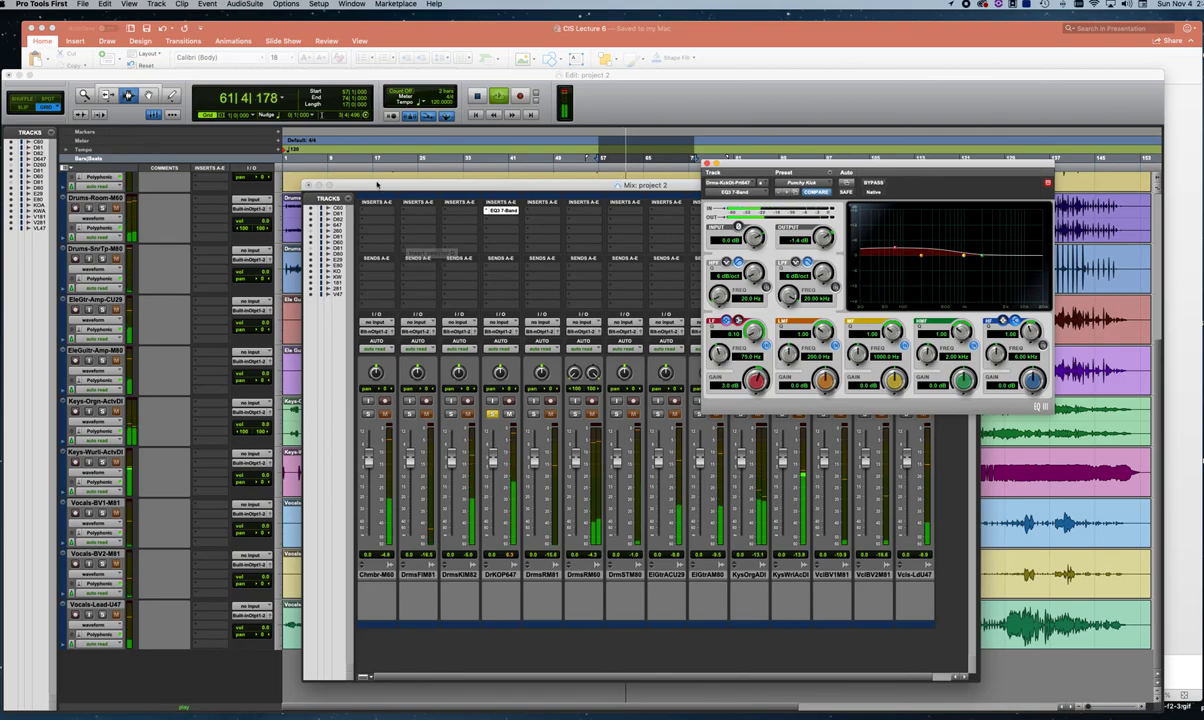
key(space)
Step: Move the Mix window aside, bring the Edit window forward and unsolo the Drums-Kick Out track during playback
drag(369, 186, 459, 203)
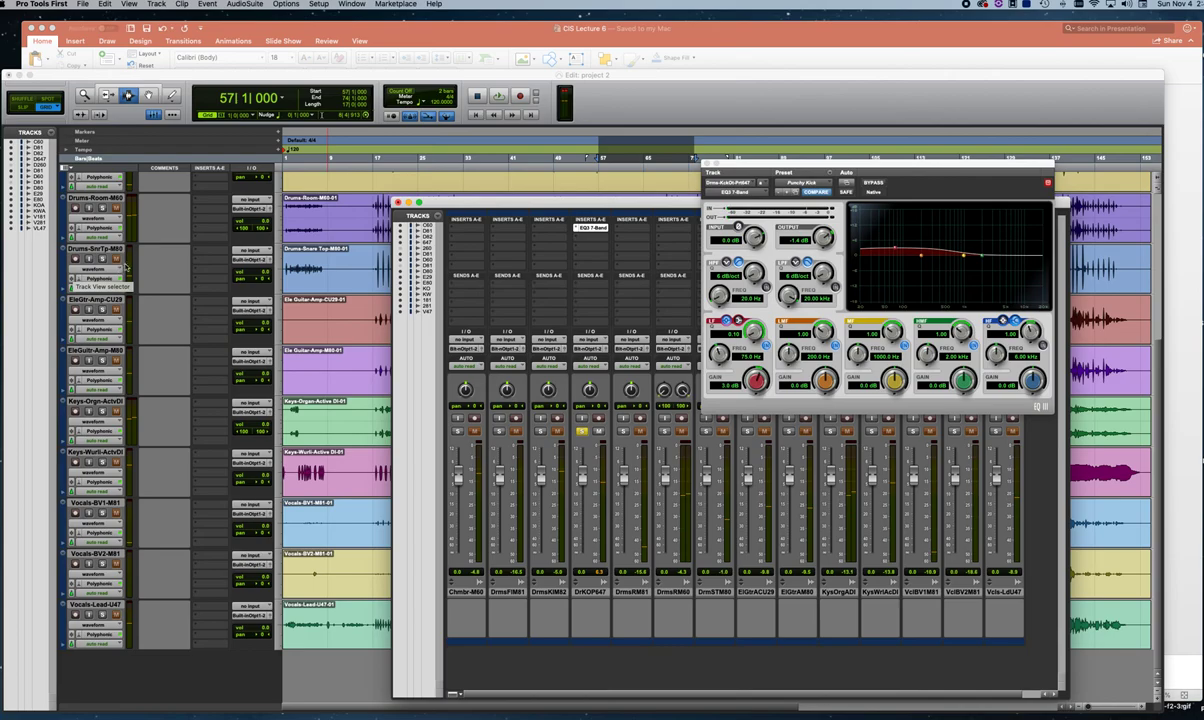
scroll(127, 264, up, 5)
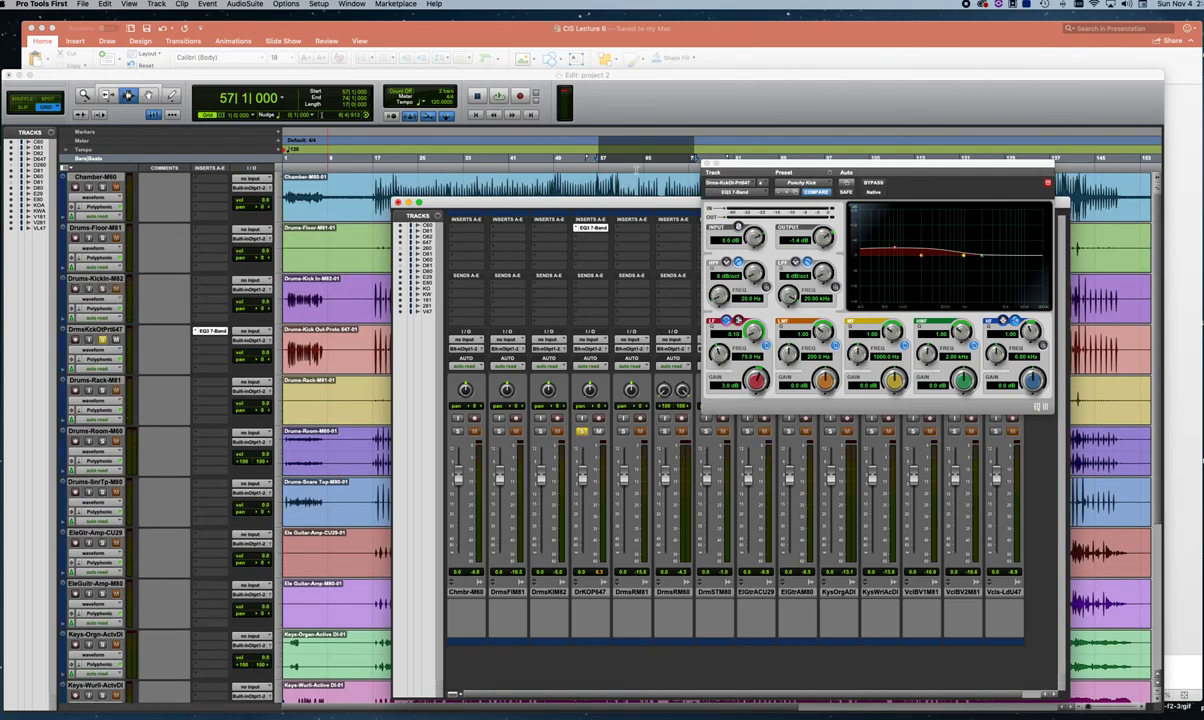
key(space)
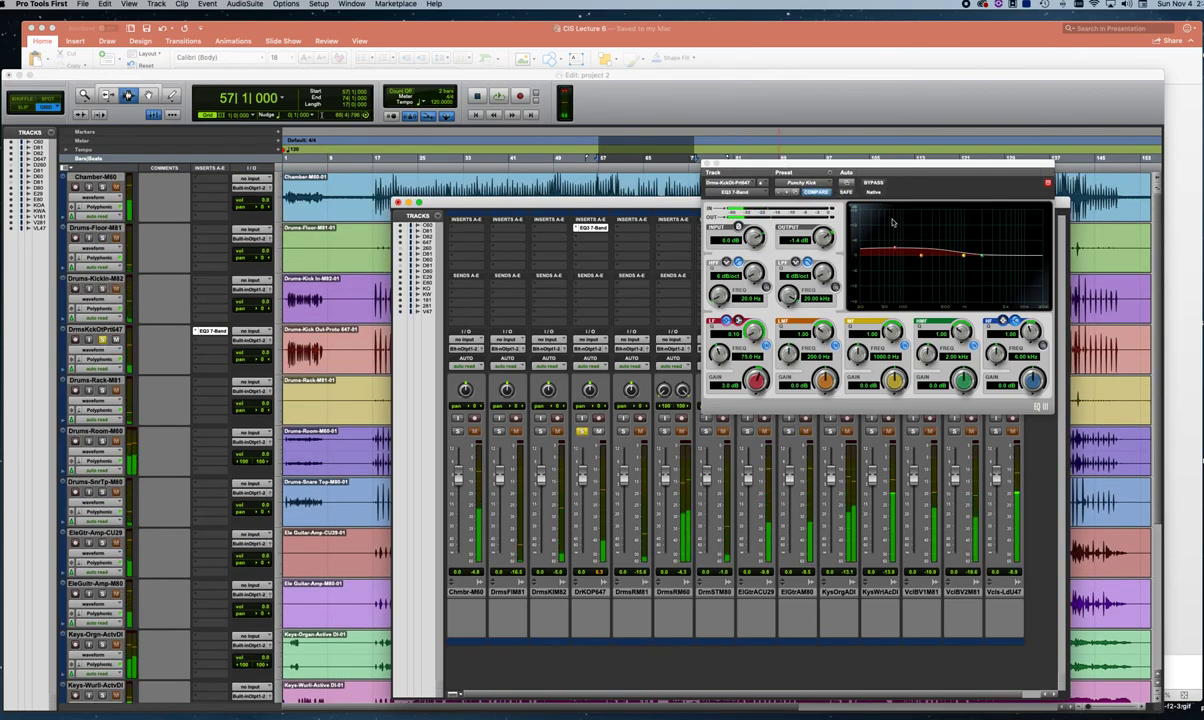
key(super+equal)
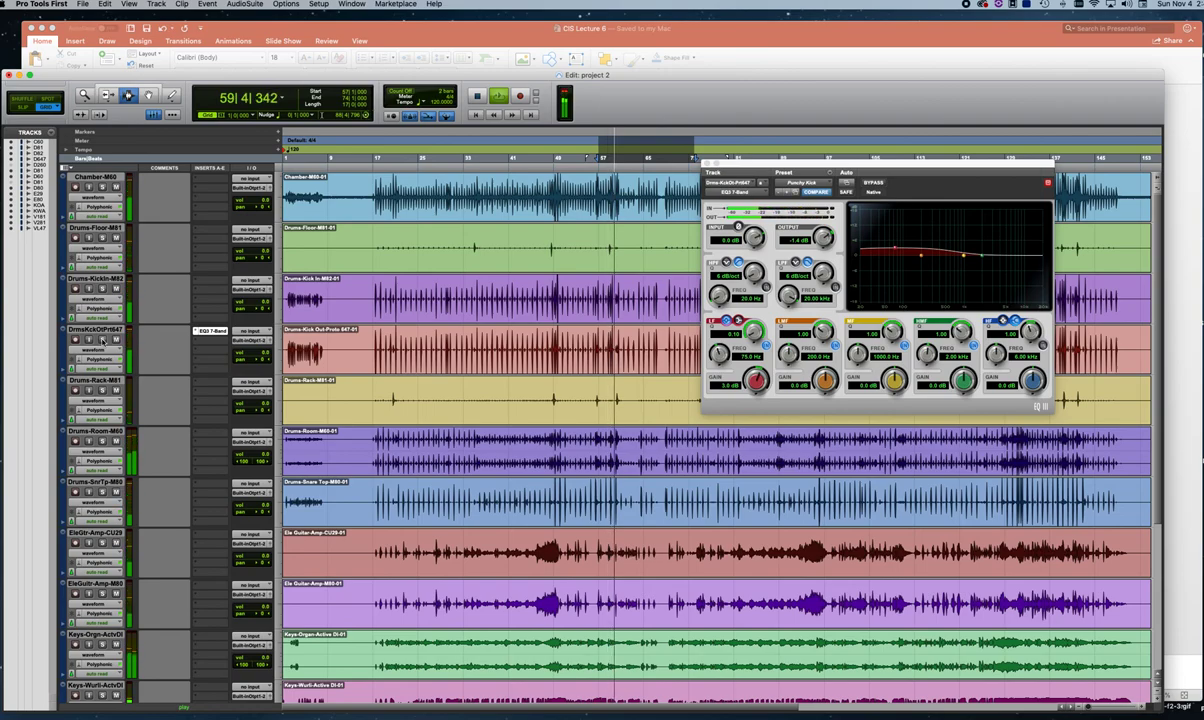
key(space)
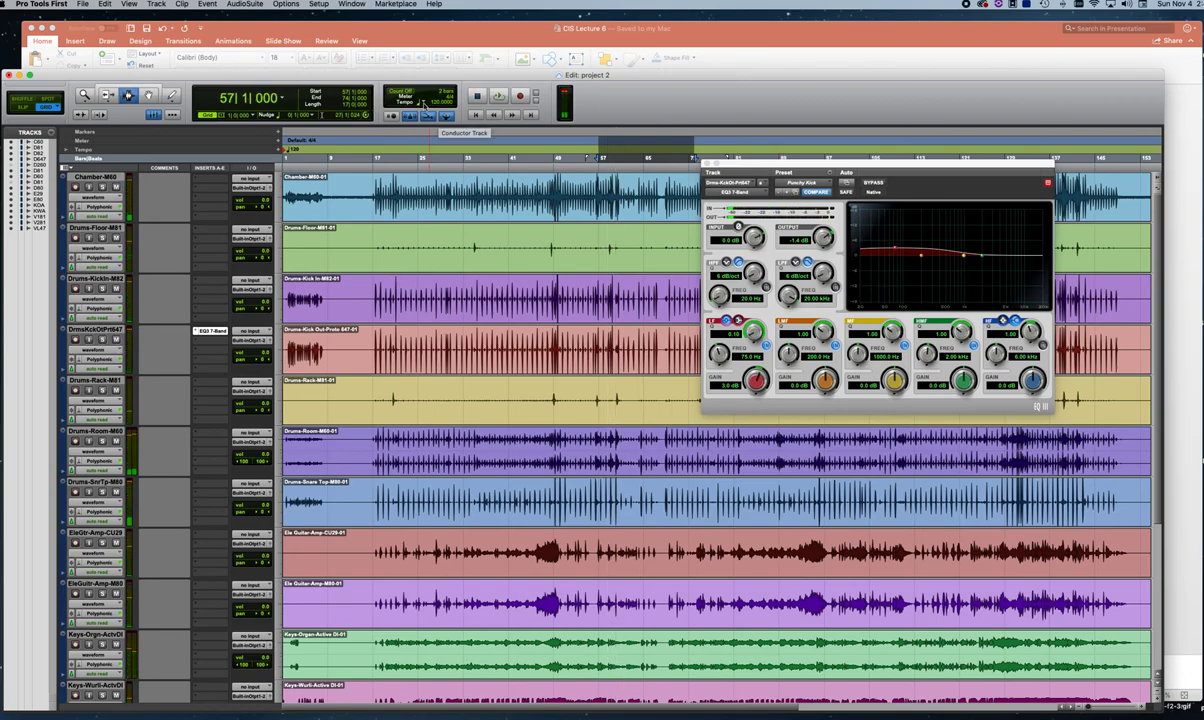
Step: Move the EQ window away from the lower tracks and reset it to the factory default preset
drag(778, 161, 488, 75)
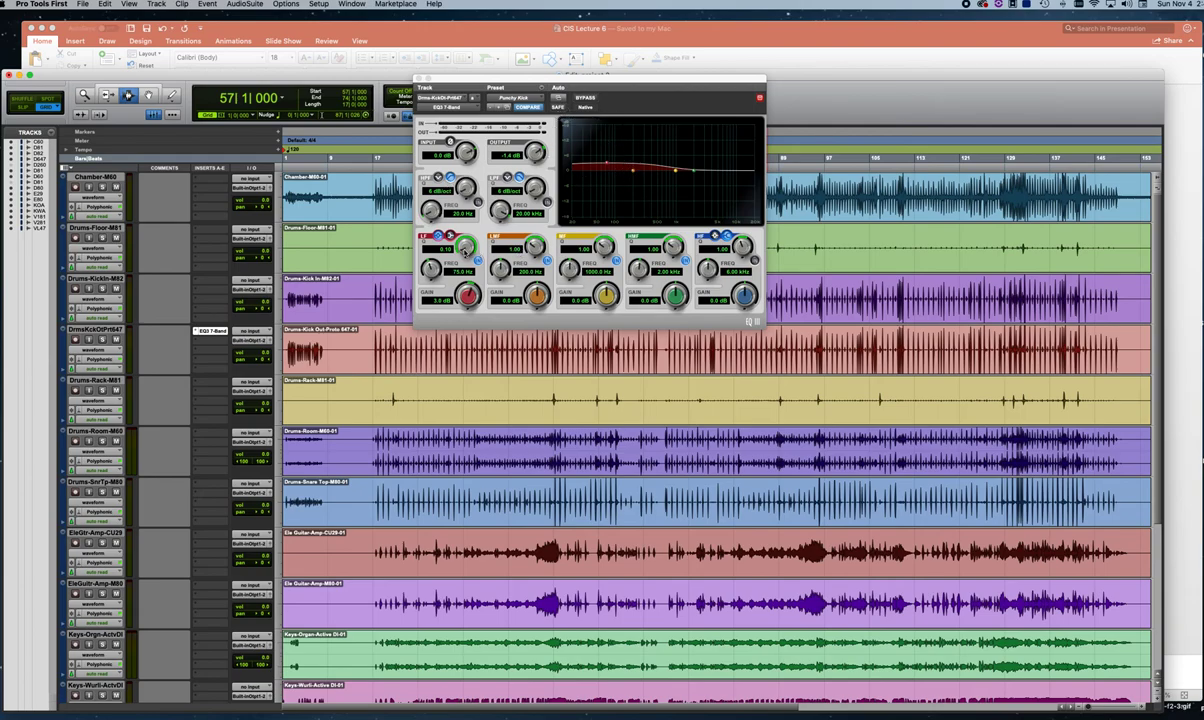
click(513, 97)
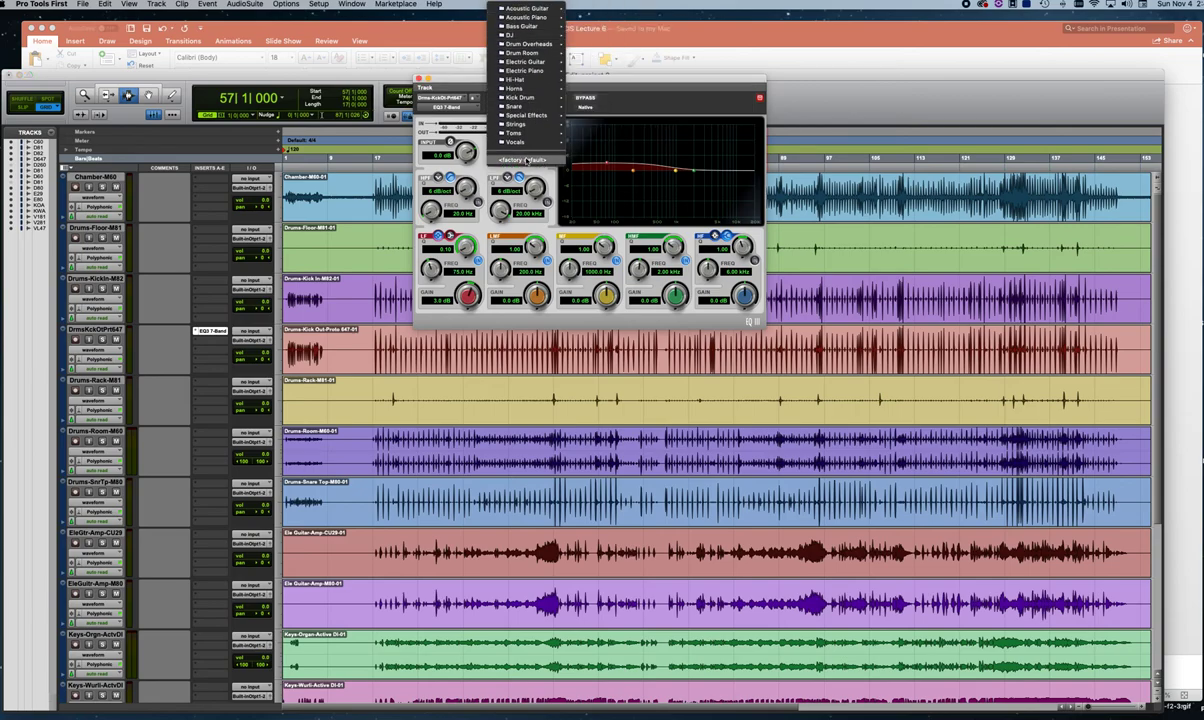
click(524, 157)
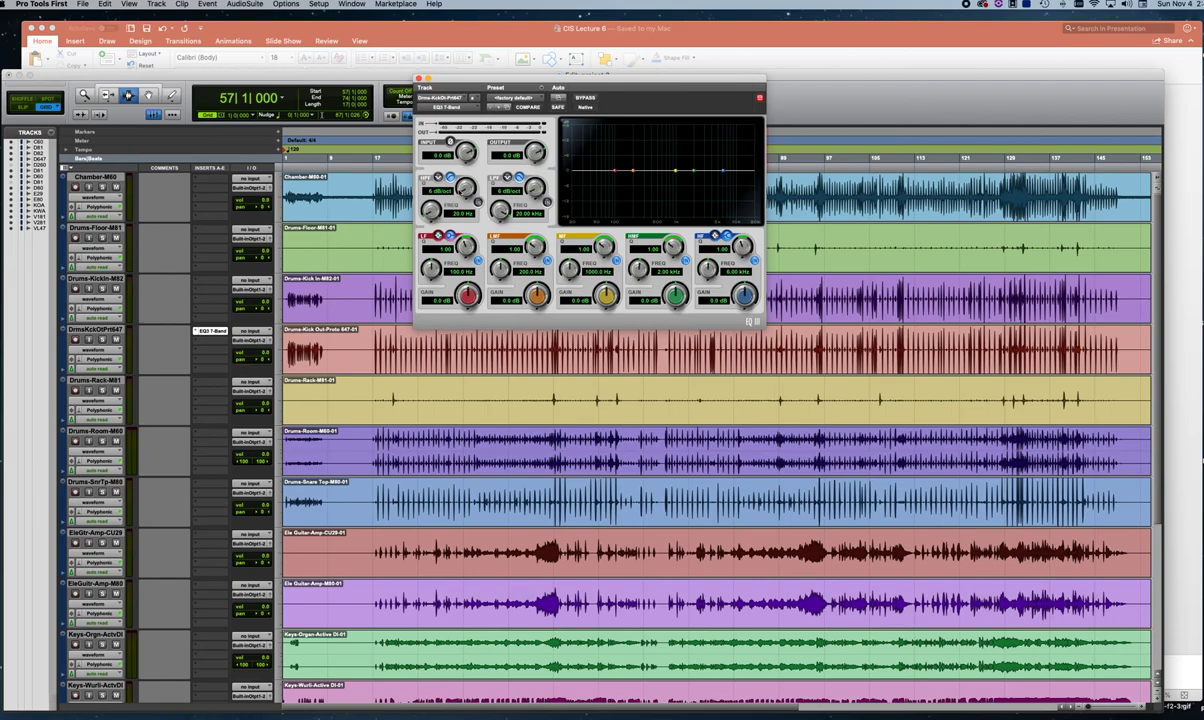
Step: Try the EQ's high-pass filter and set the LF band to 22.5 Hz with a gain of -0.5 dB
click(478, 203)
drag(615, 174, 575, 180)
drag(577, 181, 576, 175)
Step: Set the HF band to 20 kHz at -0.1 dB and try a low-pass filter at 6.33 kHz, leaving the filter switched off
click(546, 201)
drag(726, 174, 756, 176)
drag(546, 200, 515, 212)
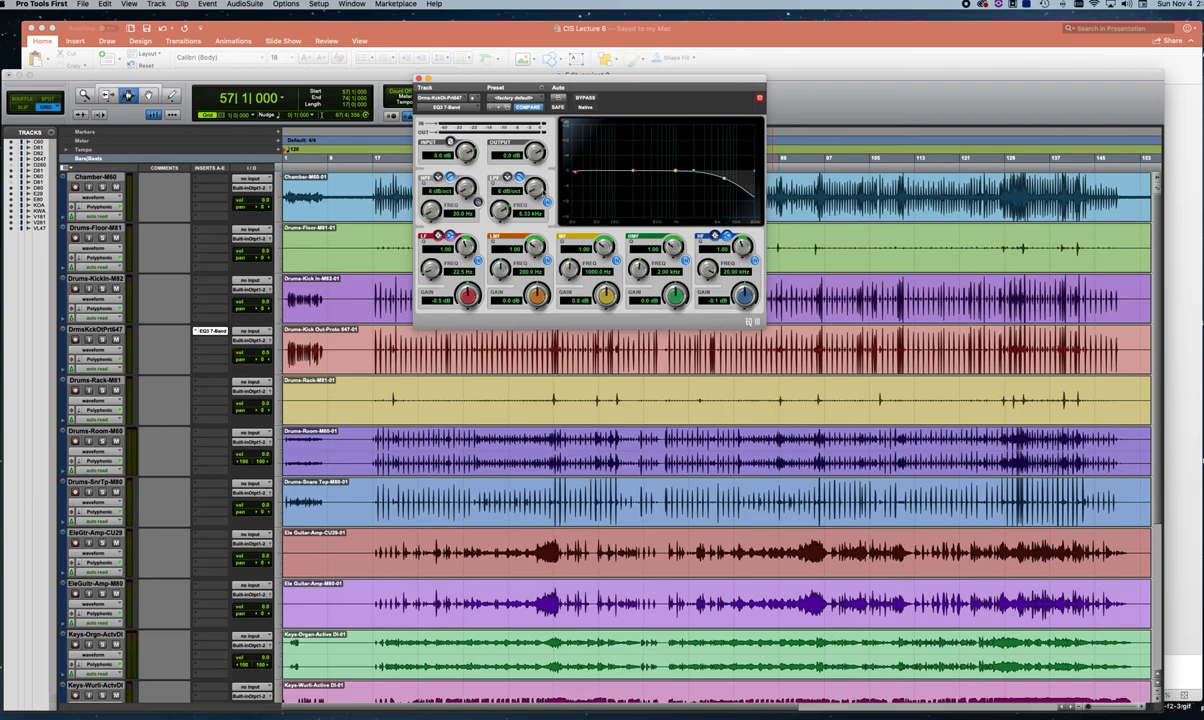
click(507, 178)
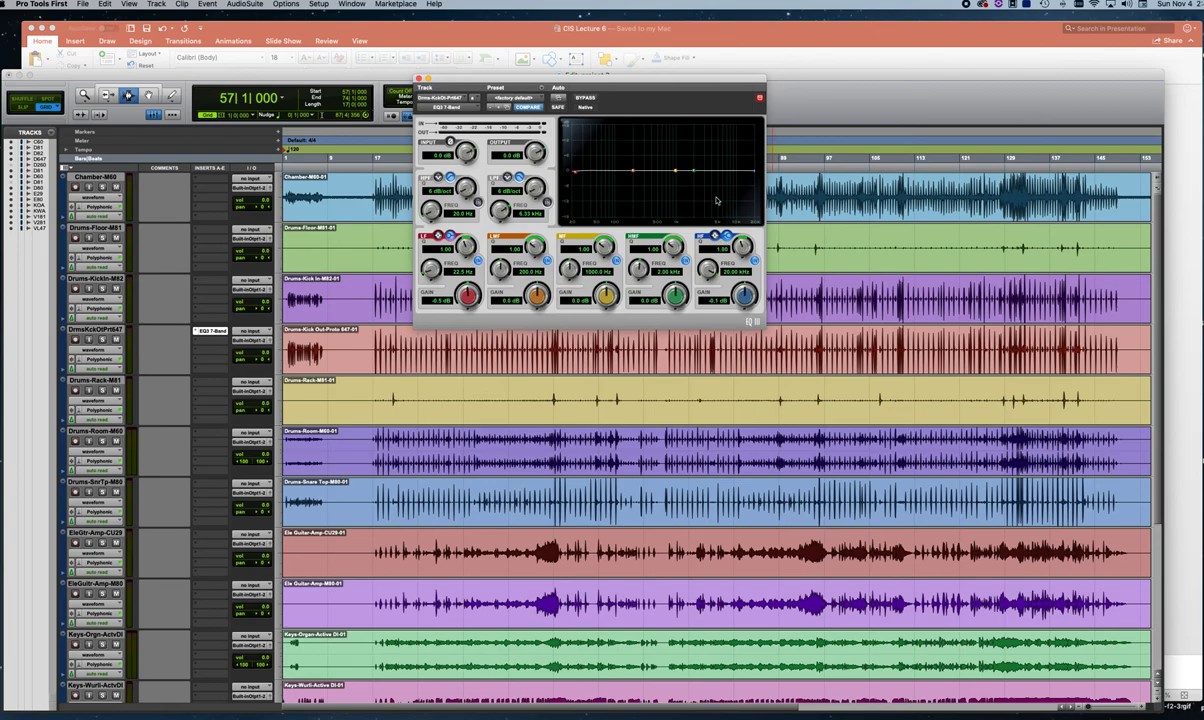
Step: Set the LMF band to 160.8 Hz at -0.3 dB, the MF band to 1.10 kHz at 0.3 dB and the HMF gain to 0.2 dB
drag(632, 172, 678, 170)
drag(673, 305, 655, 255)
Step: Browse the EQ's instrument preset categories without loading one, and close the plug-in window
click(543, 99)
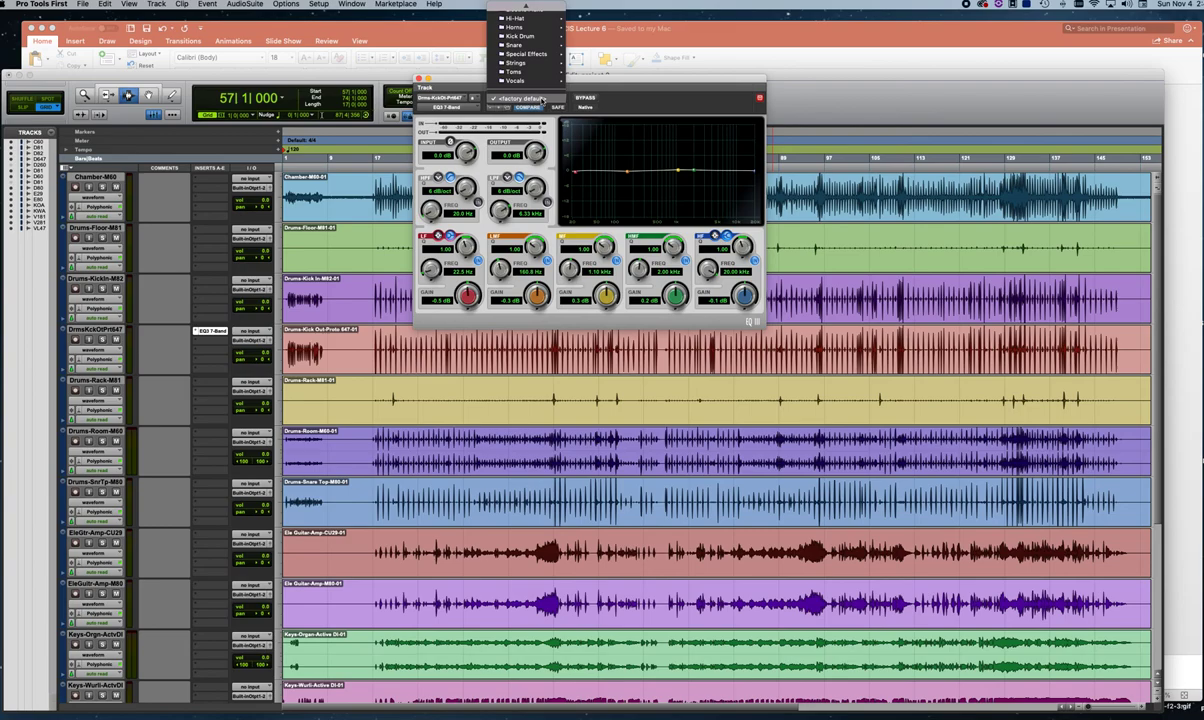
mouse_move(533, 66)
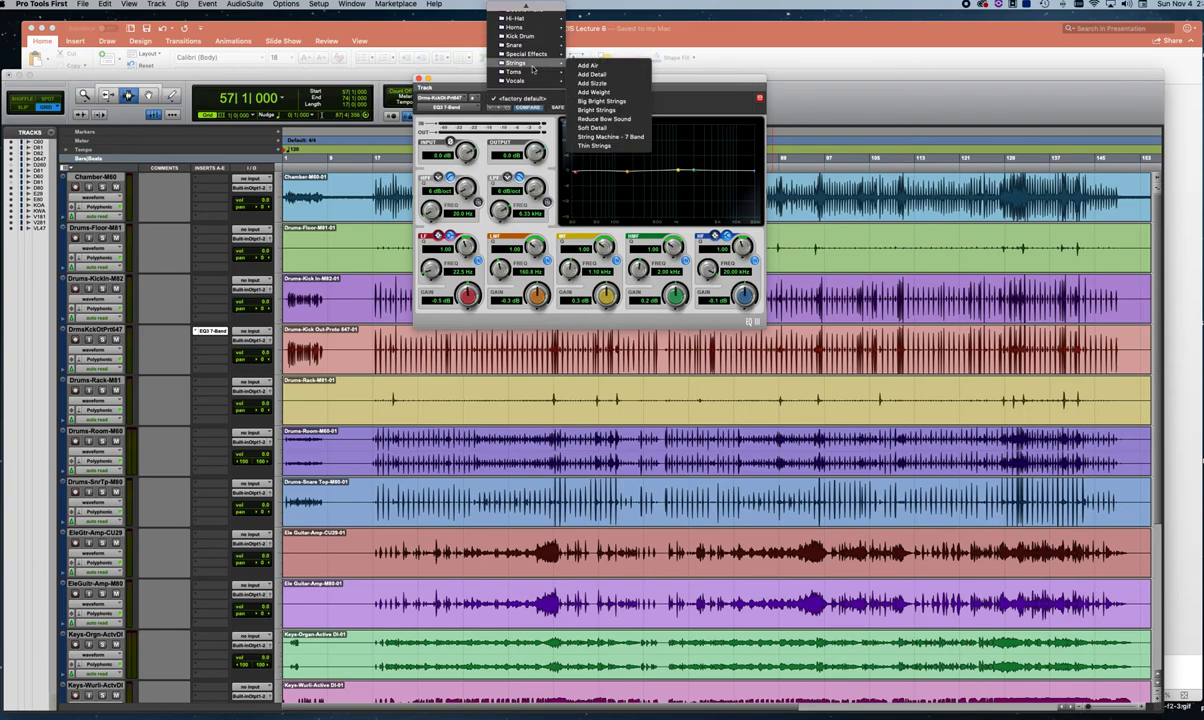
scroll(525, 50, up, 4)
mouse_move(510, 30)
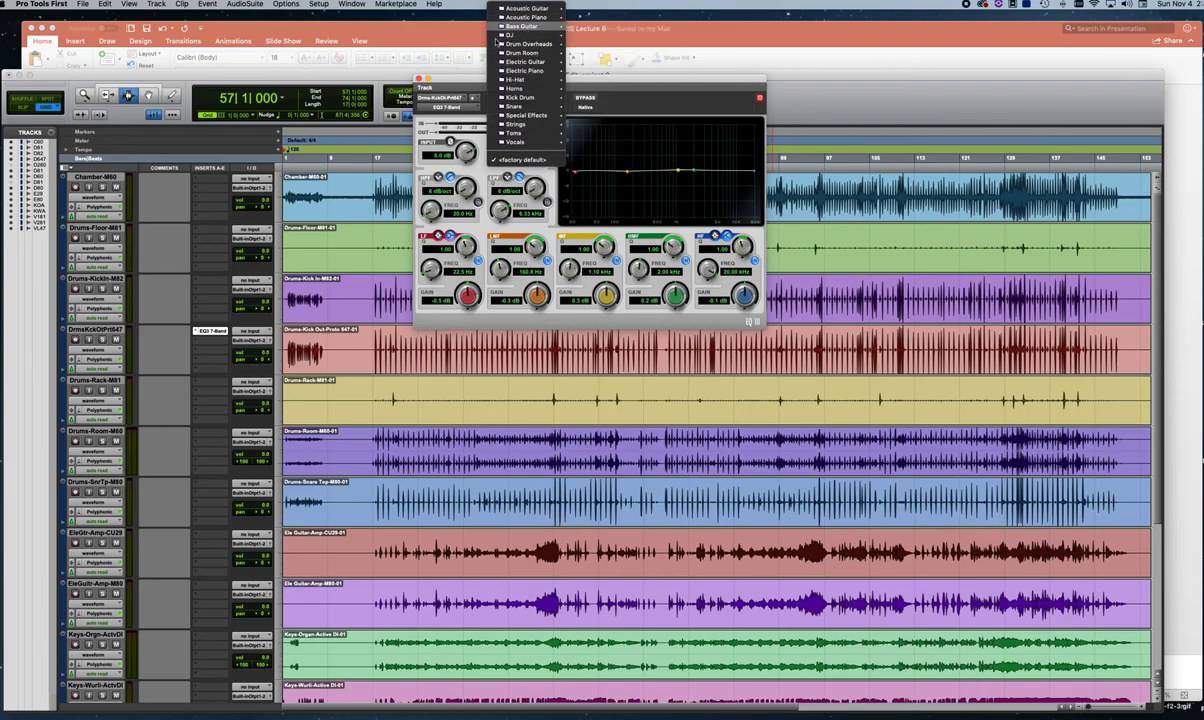
click(418, 78)
click(418, 78)
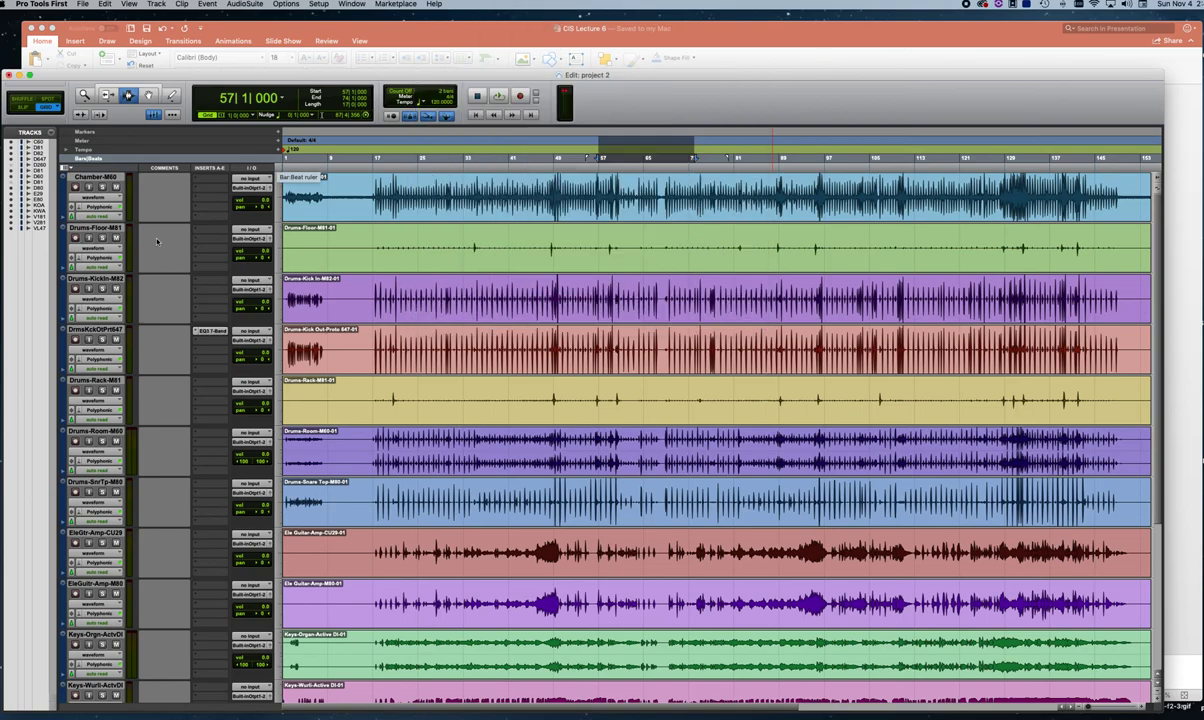
scroll(112, 302, down, 5)
scroll(112, 302, up, 5)
click(1126, 4)
click(1107, 40)
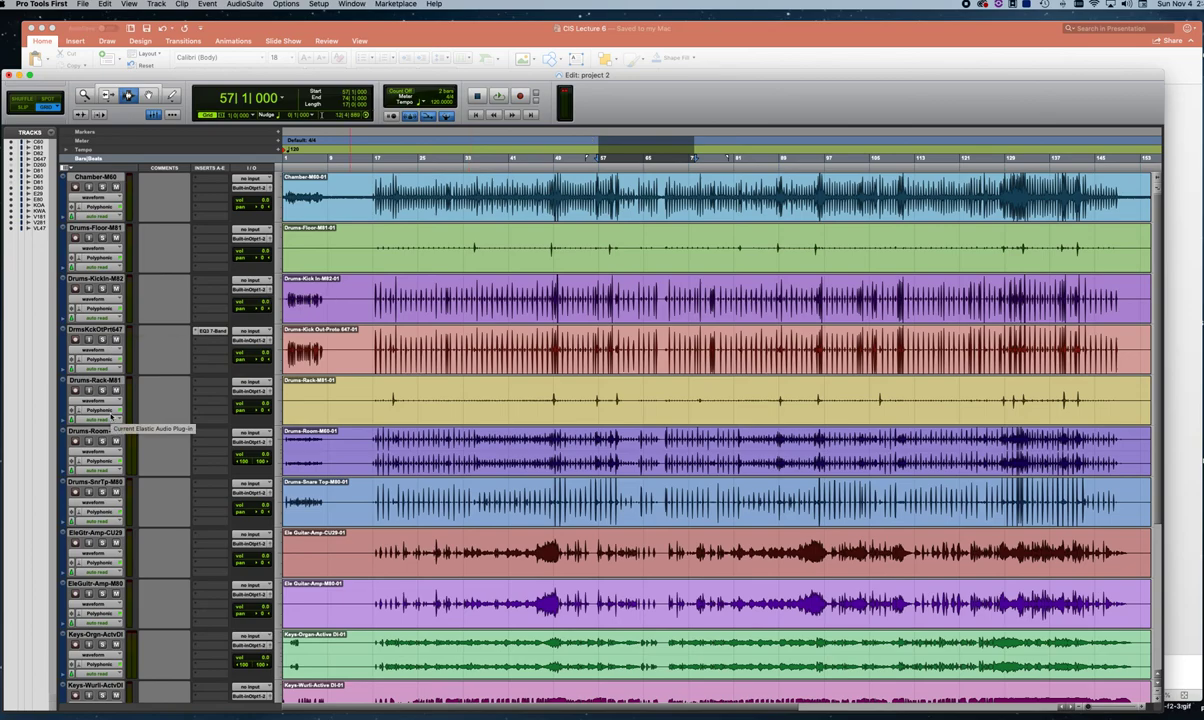
Step: Solo the Vocals-Lead-U47 track, audition the selected passage, and stop playback
scroll(108, 420, down, 2)
scroll(97, 450, down, 3)
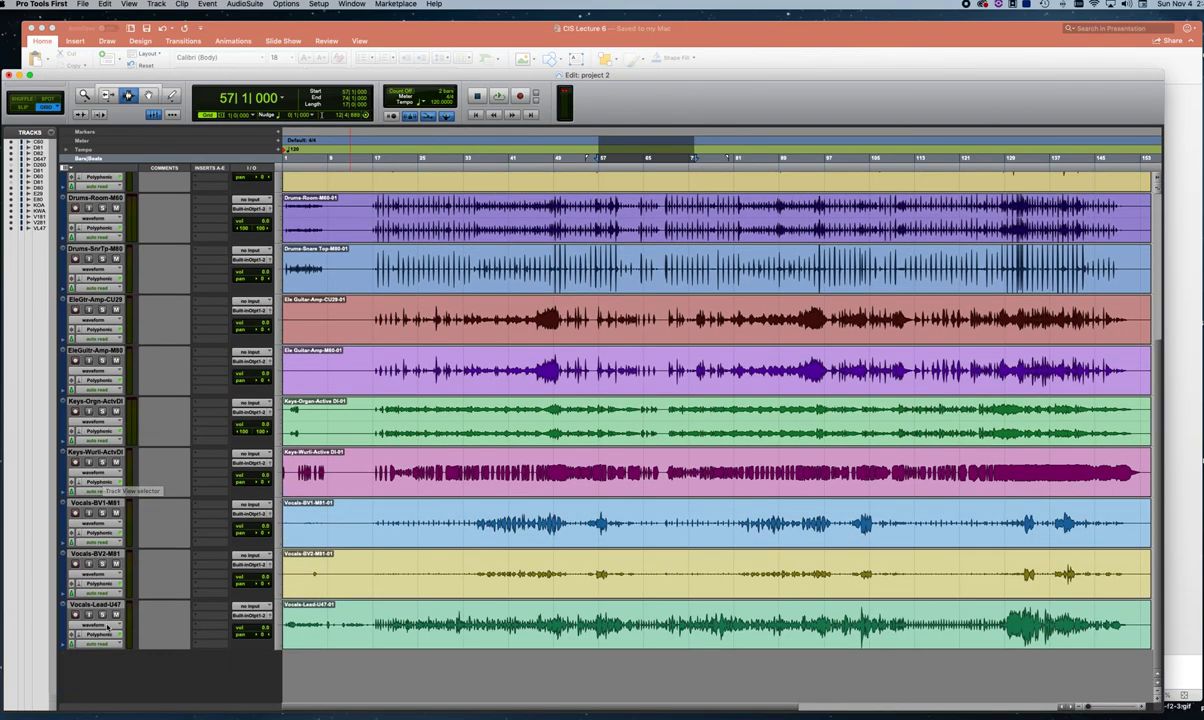
key(space)
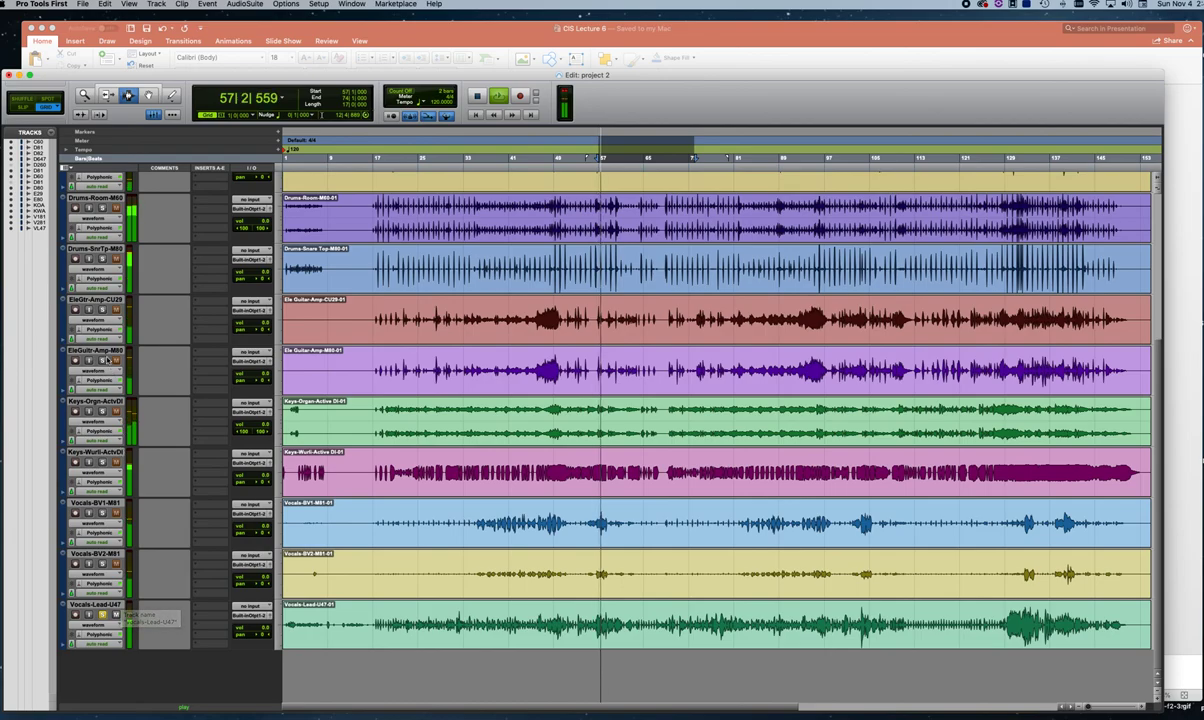
scroll(106, 450, up, 5)
scroll(107, 360, down, 2)
scroll(107, 360, up, 2)
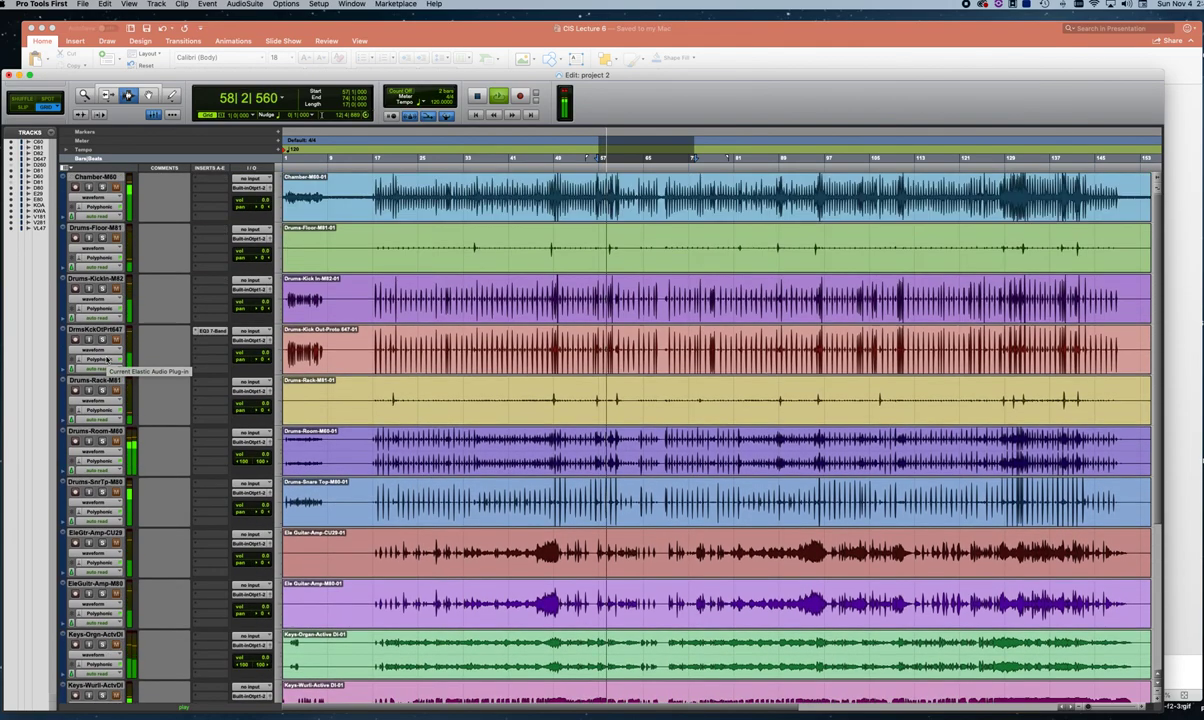
scroll(107, 360, down, 5)
key(space)
key(space)
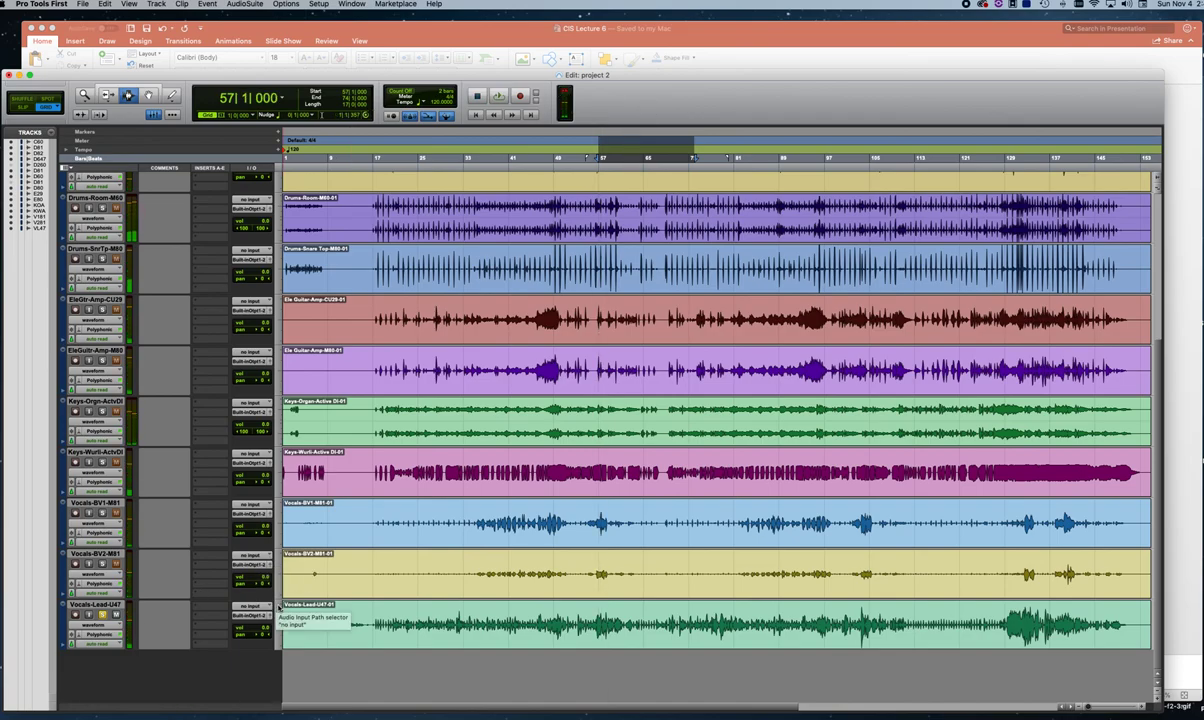
Step: Insert a mono EQ3 7-Band on the lead vocal track and load its Male Vox - 7 Band preset
click(206, 608)
mouse_move(206, 609)
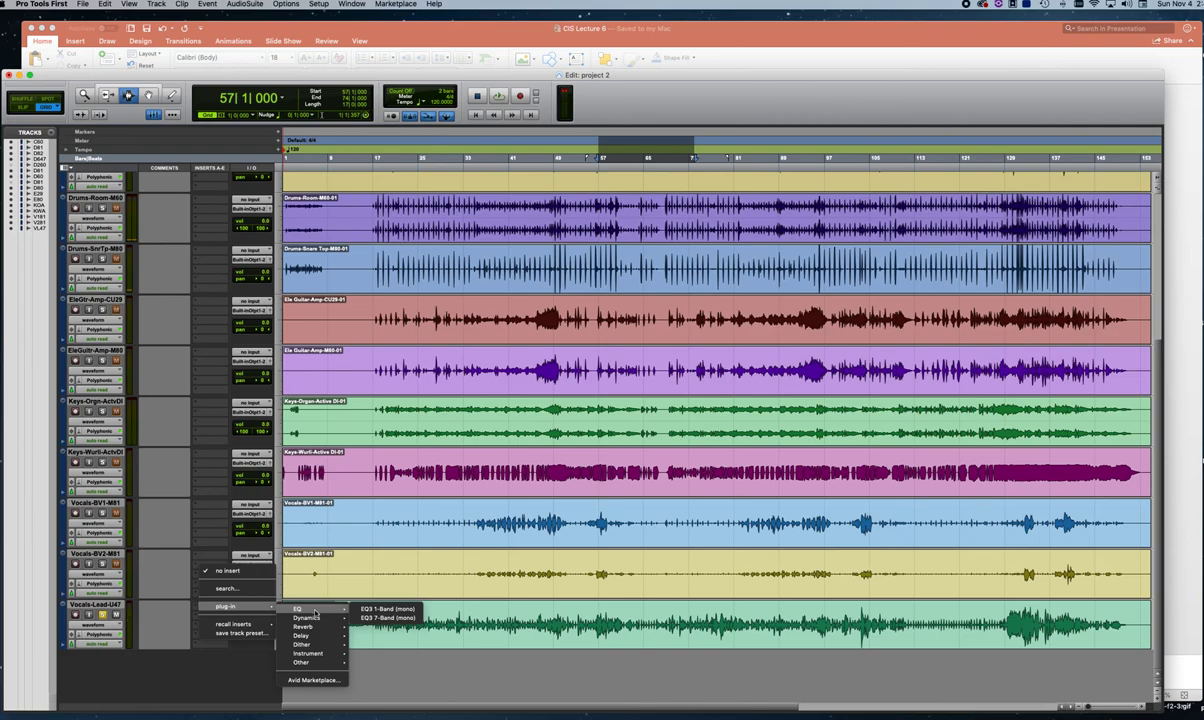
mouse_move(317, 624)
click(370, 617)
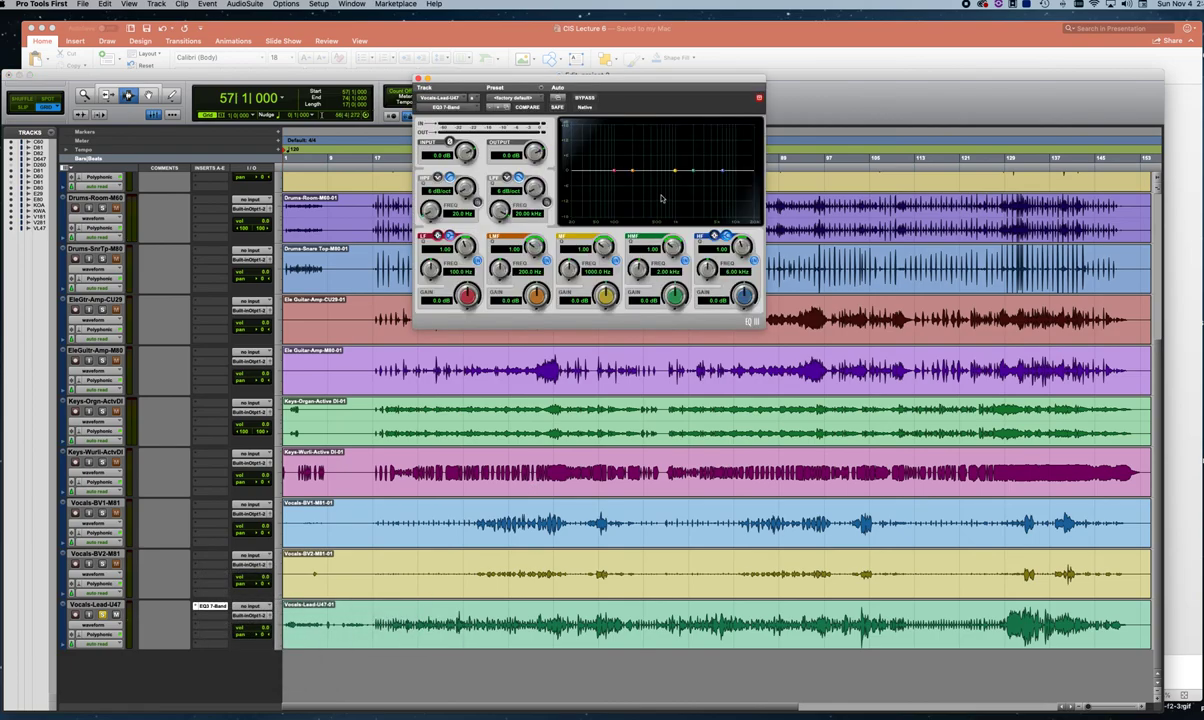
click(508, 99)
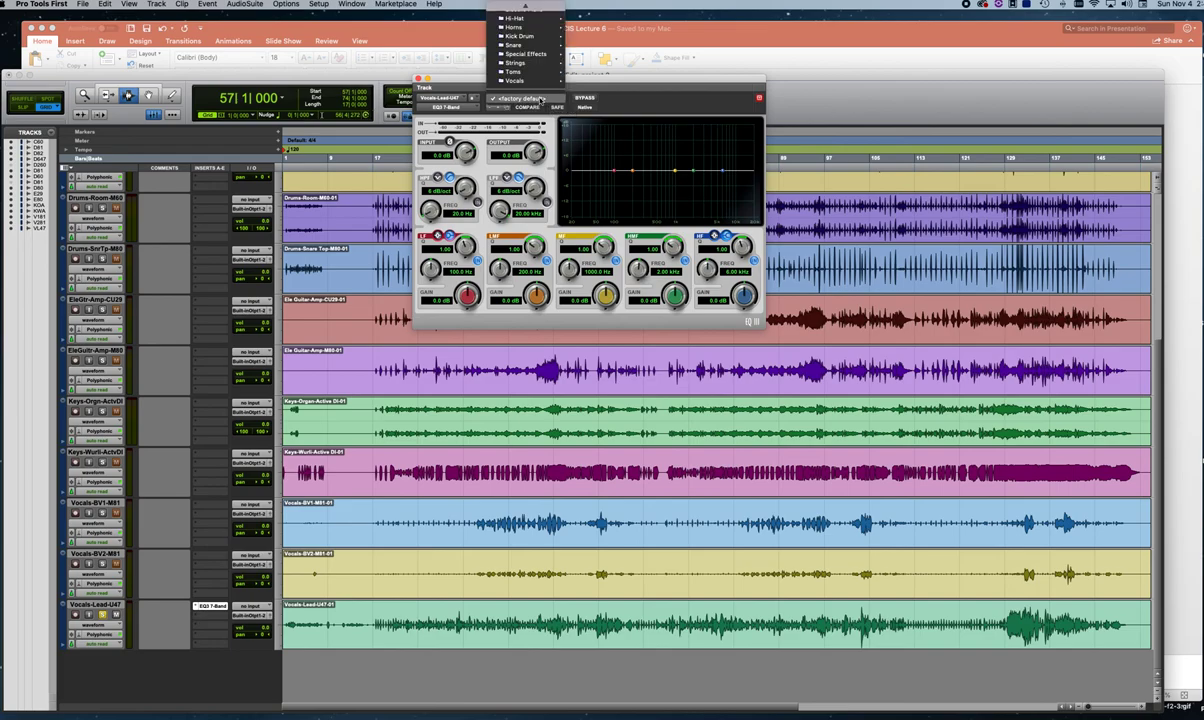
mouse_move(539, 80)
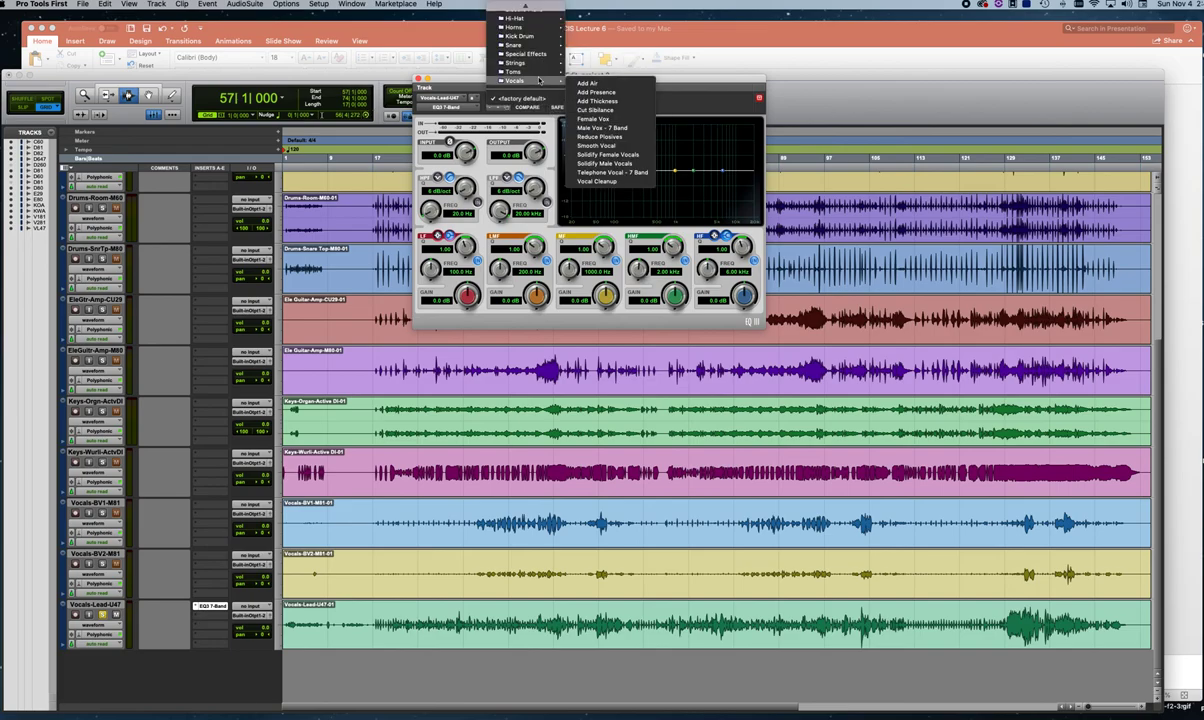
click(625, 128)
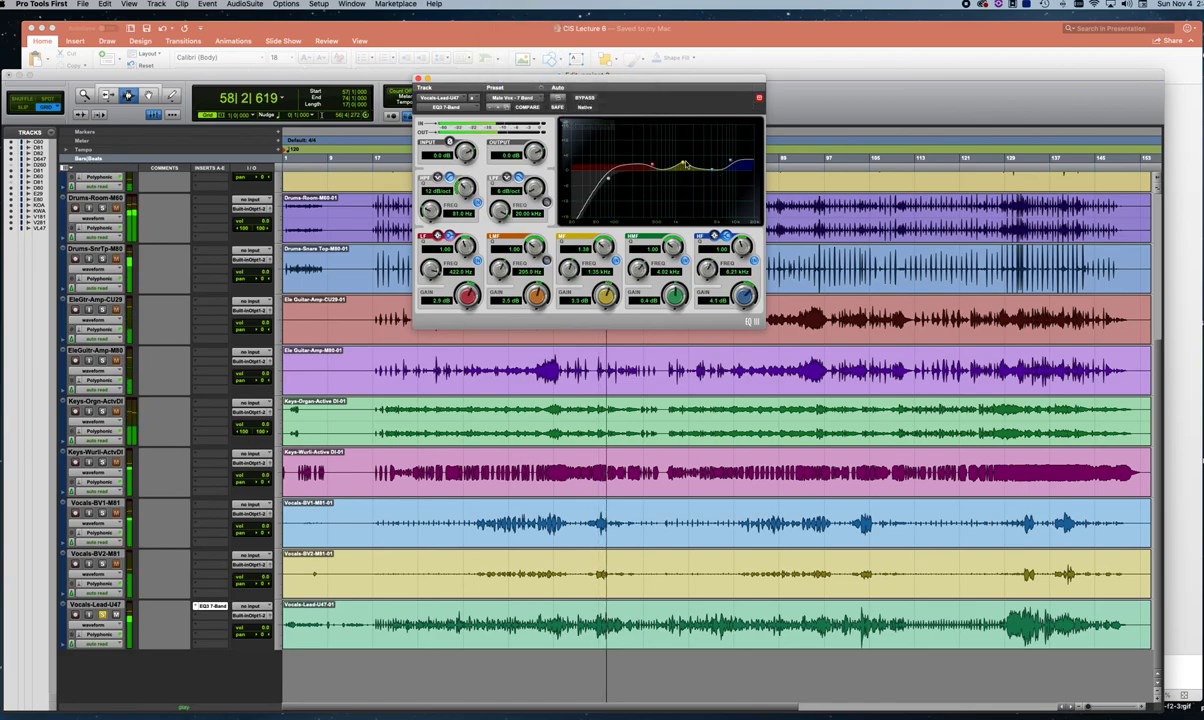
Step: Shape the vocal EQ during playback, setting the LF band to 285.8 Hz at 3.6 dB and the MF band to 802.6 Hz at 4.8 dB
drag(684, 163, 661, 128)
key(space)
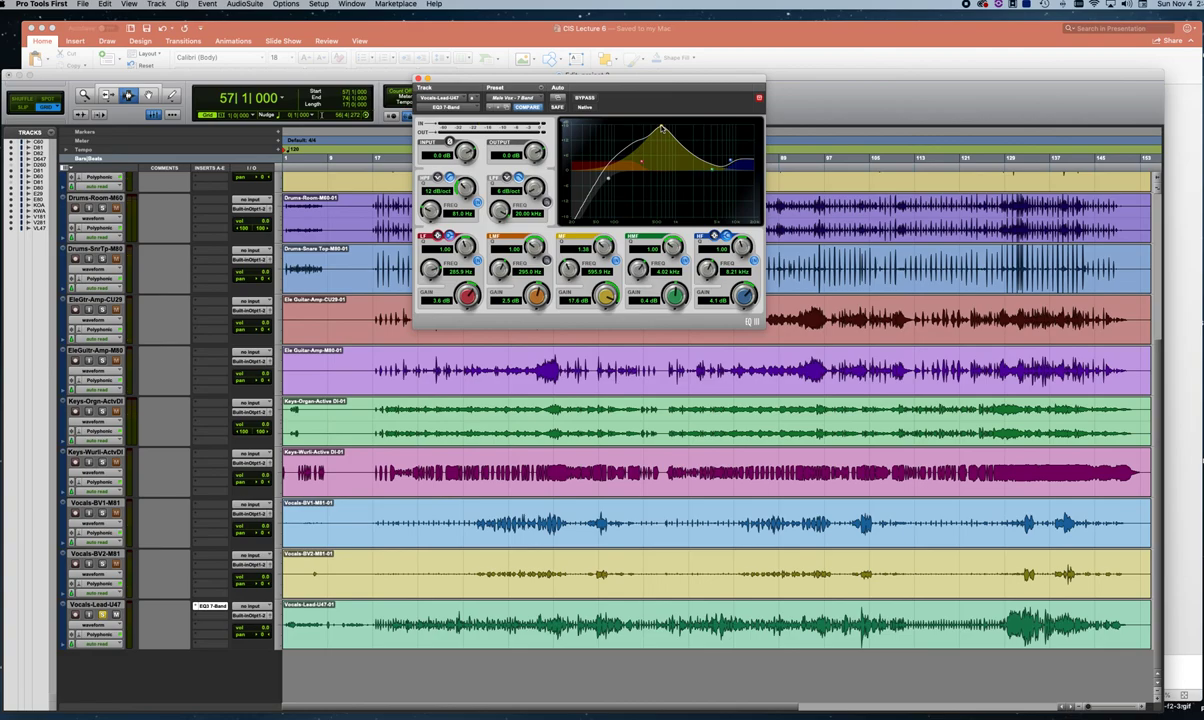
drag(652, 128, 668, 161)
click(707, 294)
click(740, 294)
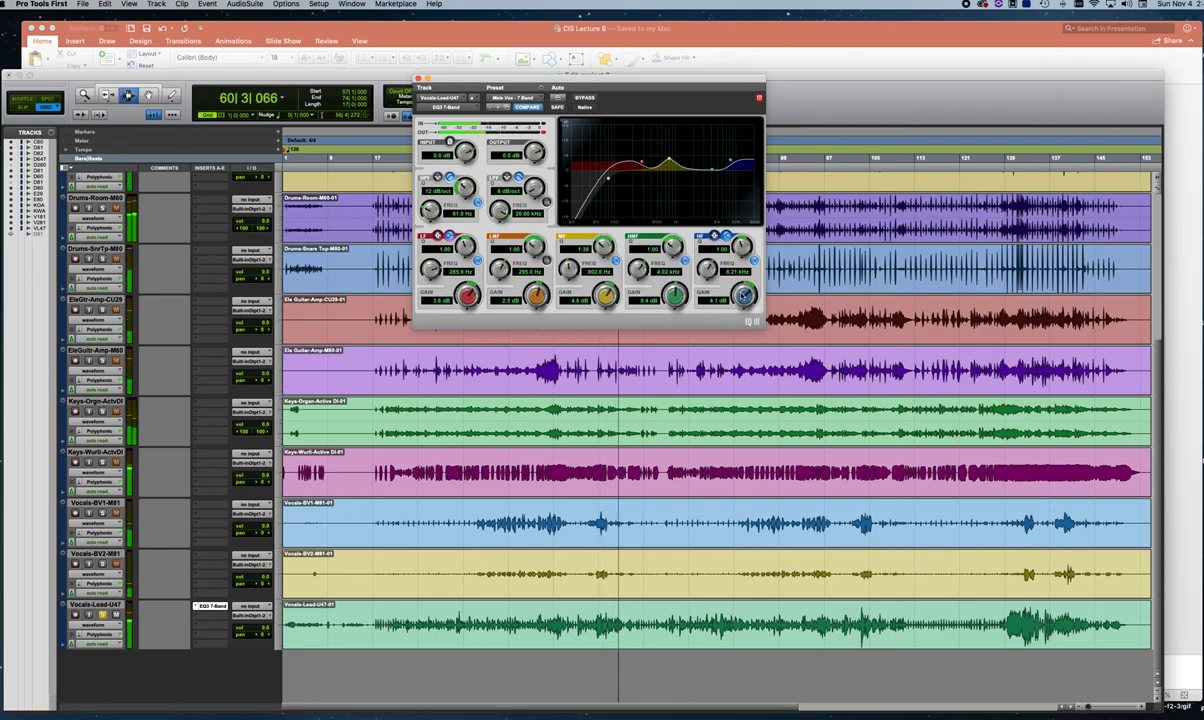
key(space)
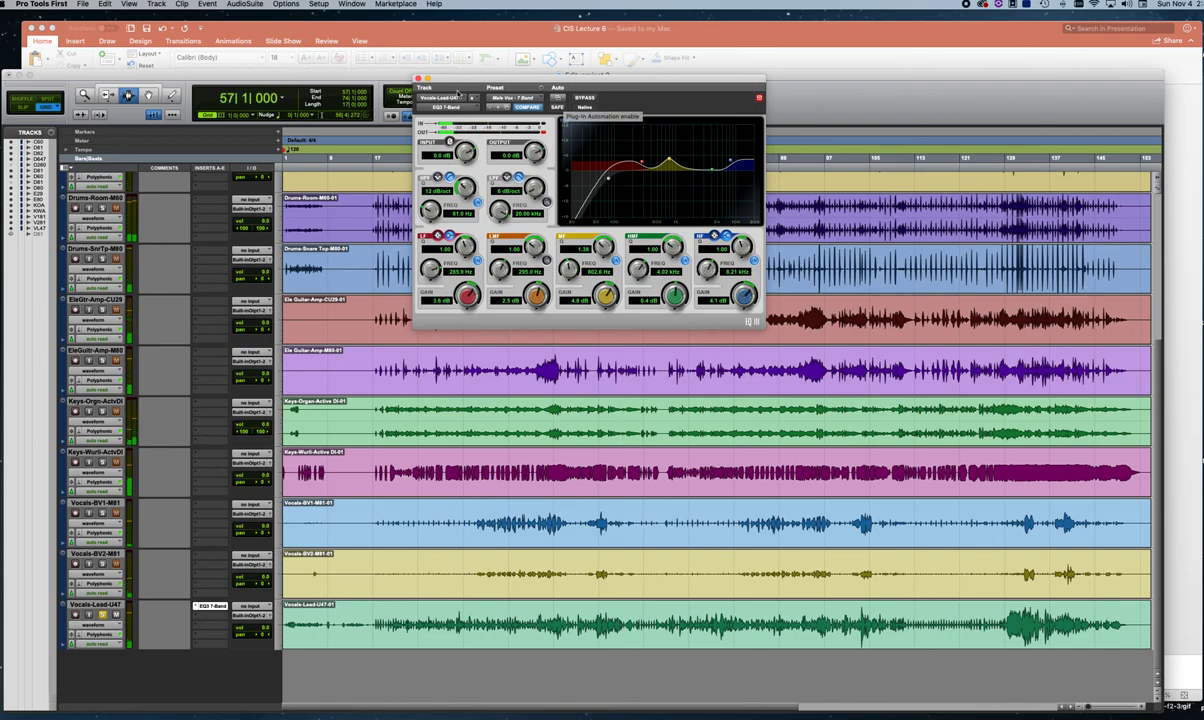
Step: Close the vocal EQ window, switch to the PowerPoint lecture and show the EQ Types slide
click(419, 78)
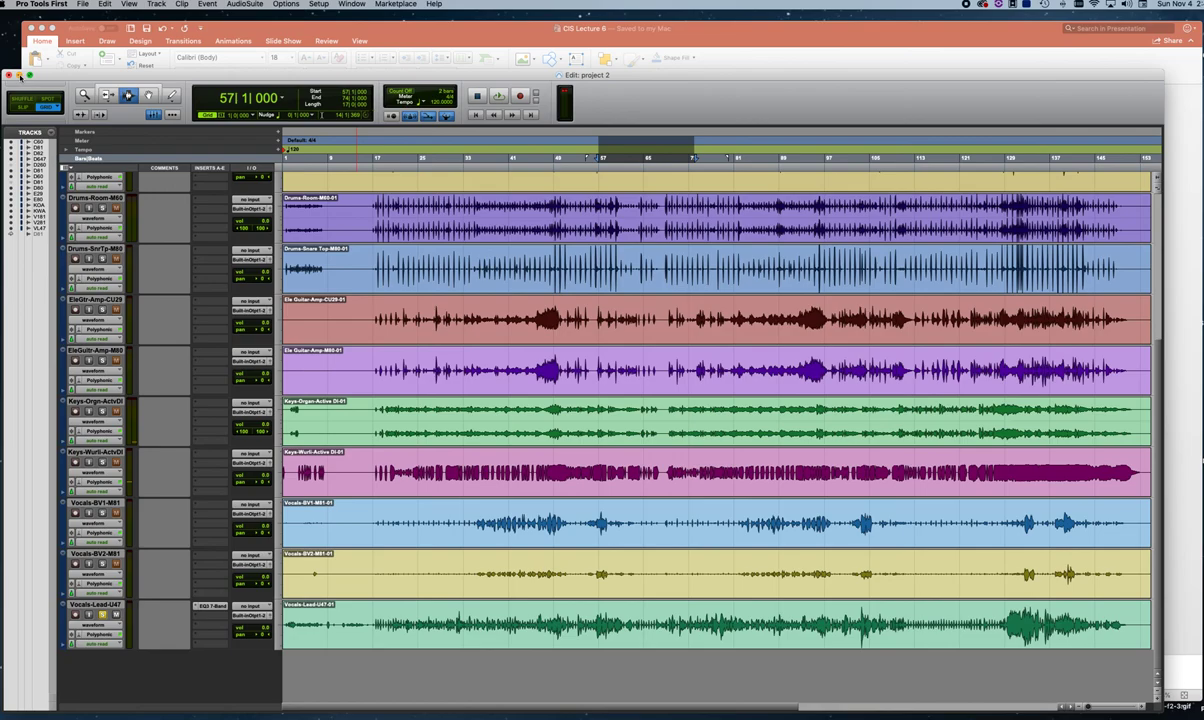
click(428, 35)
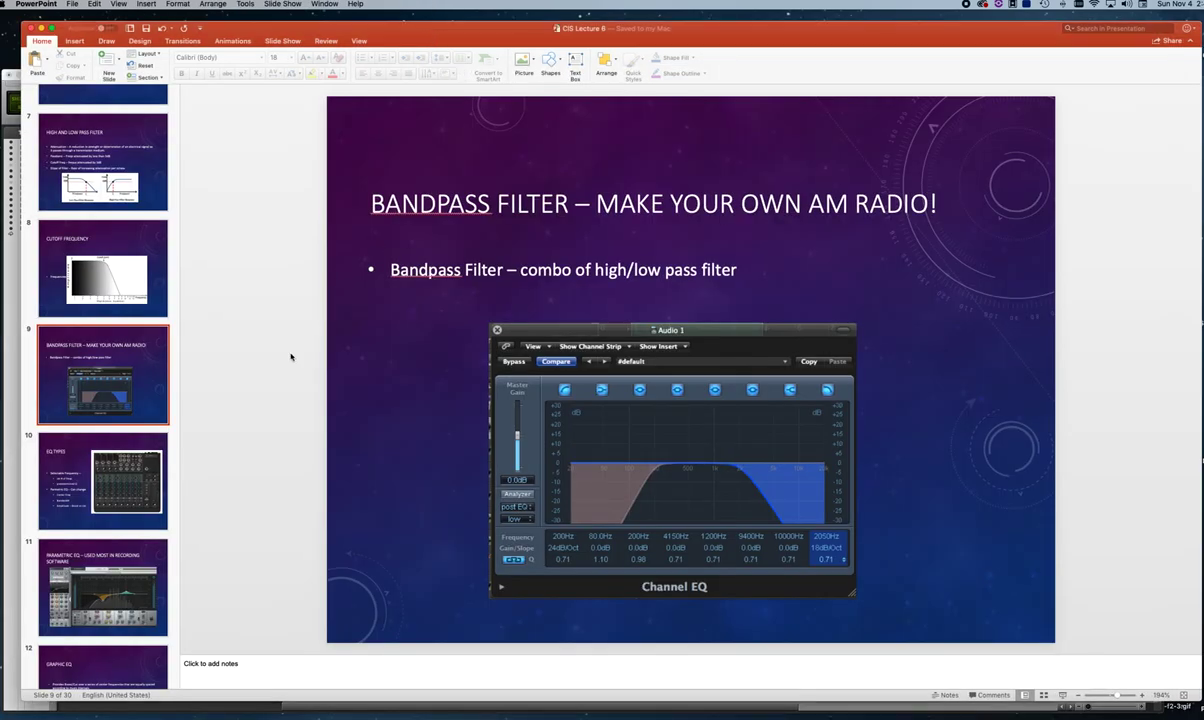
click(133, 450)
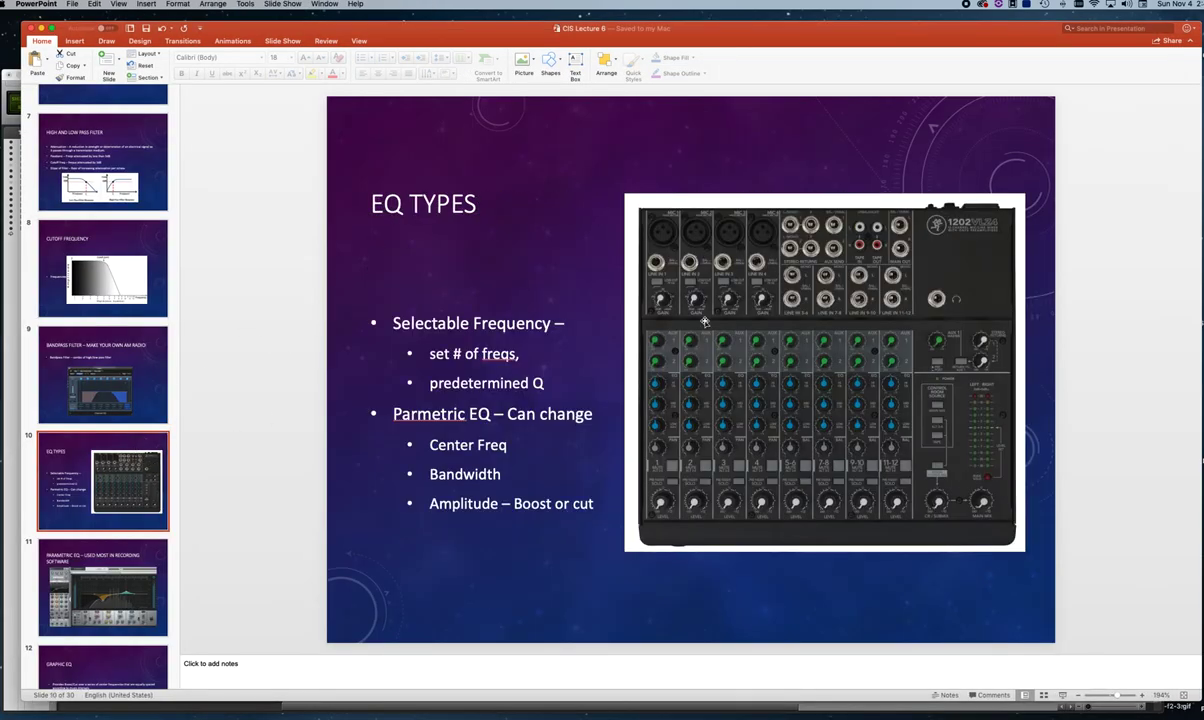
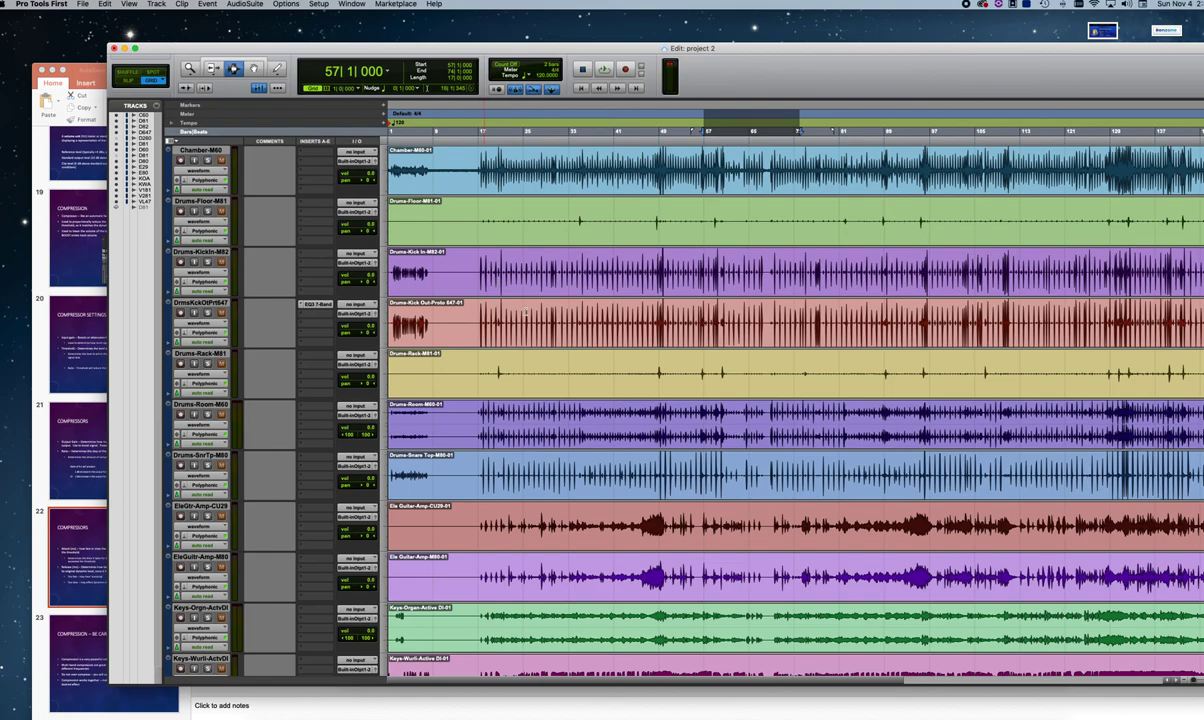
Step: Select bars 46 to 62 across the Pro Tools tracks as the loop range and play it with the lead vocal soloed
scroll(163, 404, down, 5)
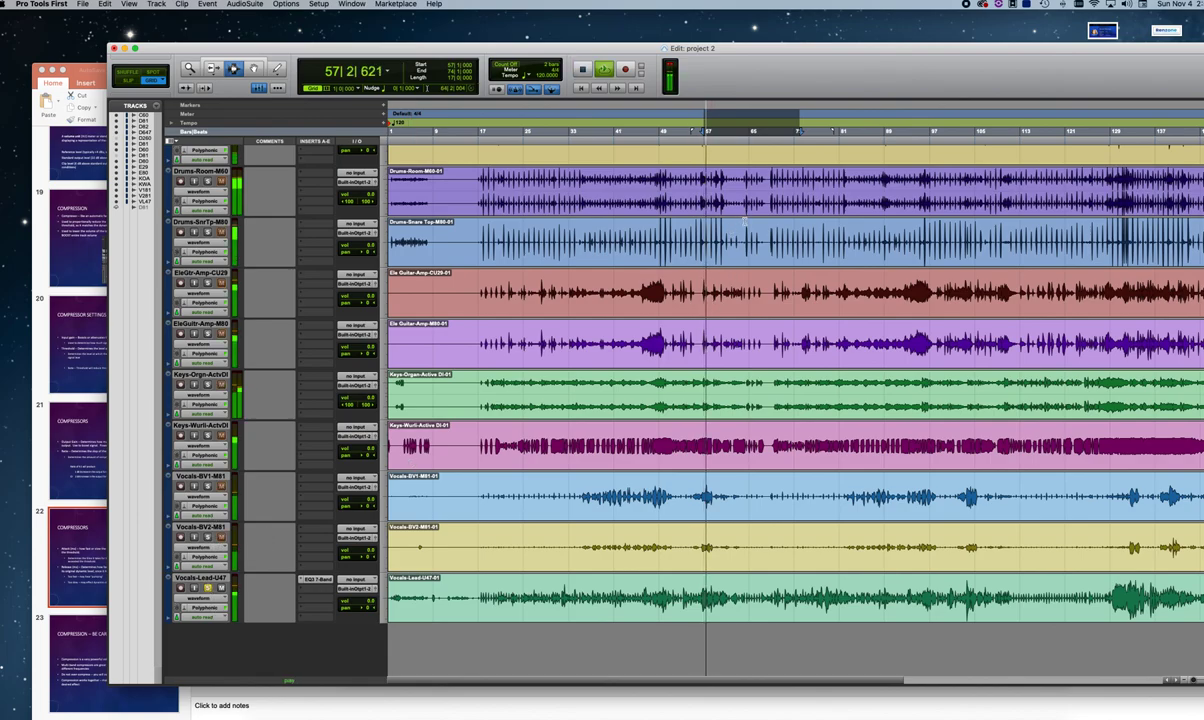
key(space)
drag(643, 131, 731, 131)
key(space)
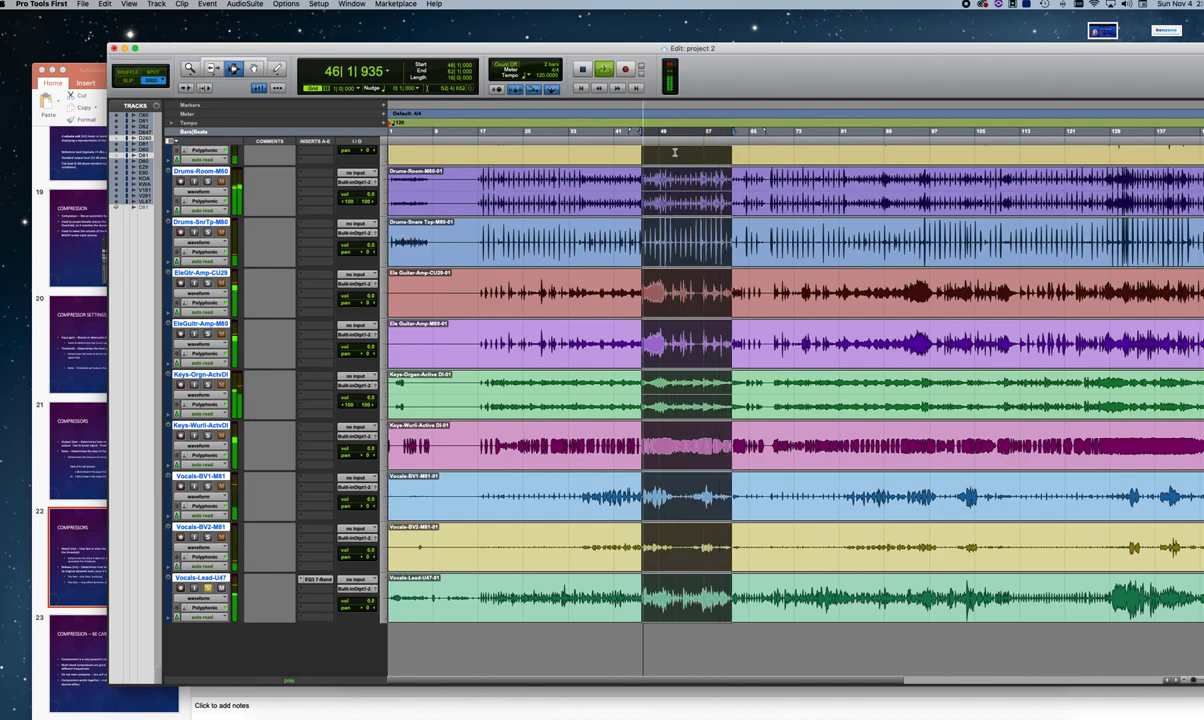
Step: Insert a mono Dyn3 Compressor/Limiter on the lead vocal track below the EQ3 7-Band
click(318, 579)
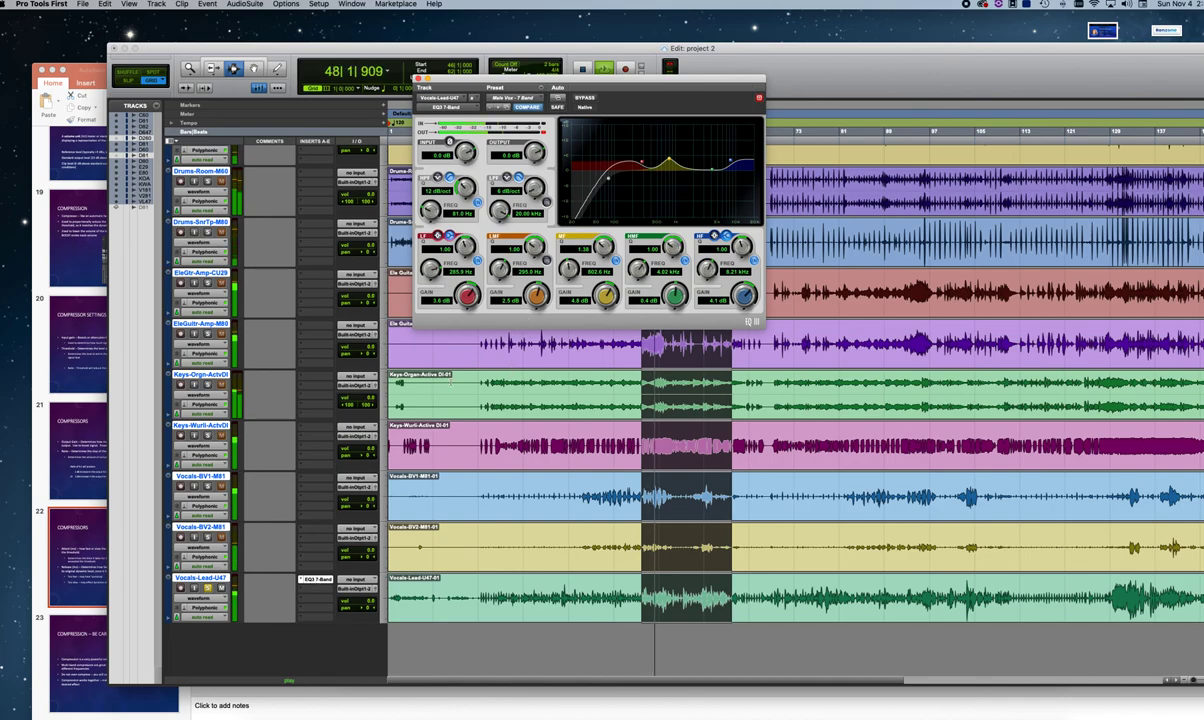
click(302, 579)
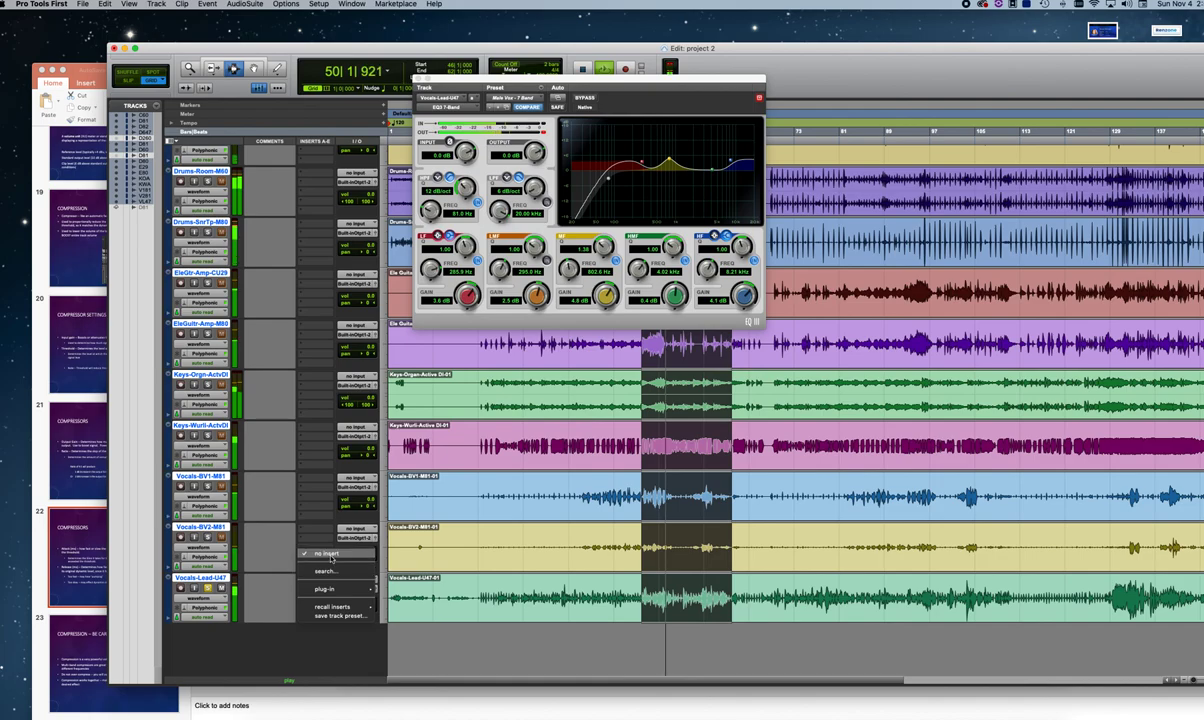
mouse_move(327, 590)
mouse_move(405, 600)
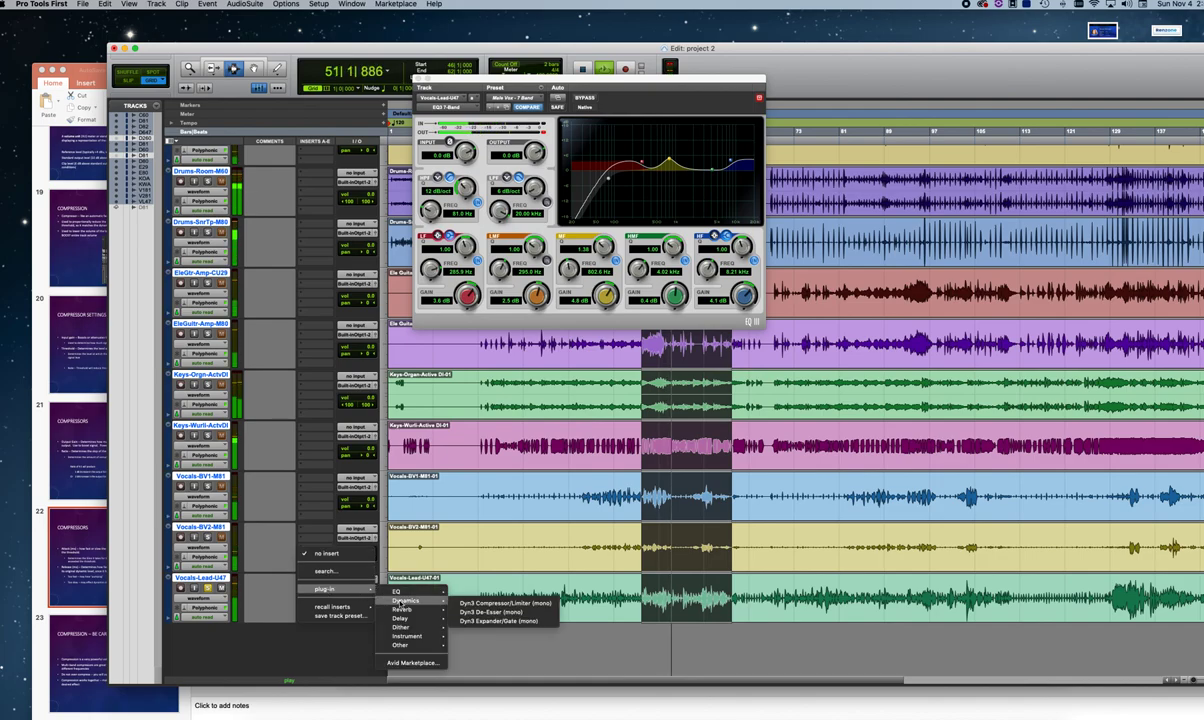
click(492, 603)
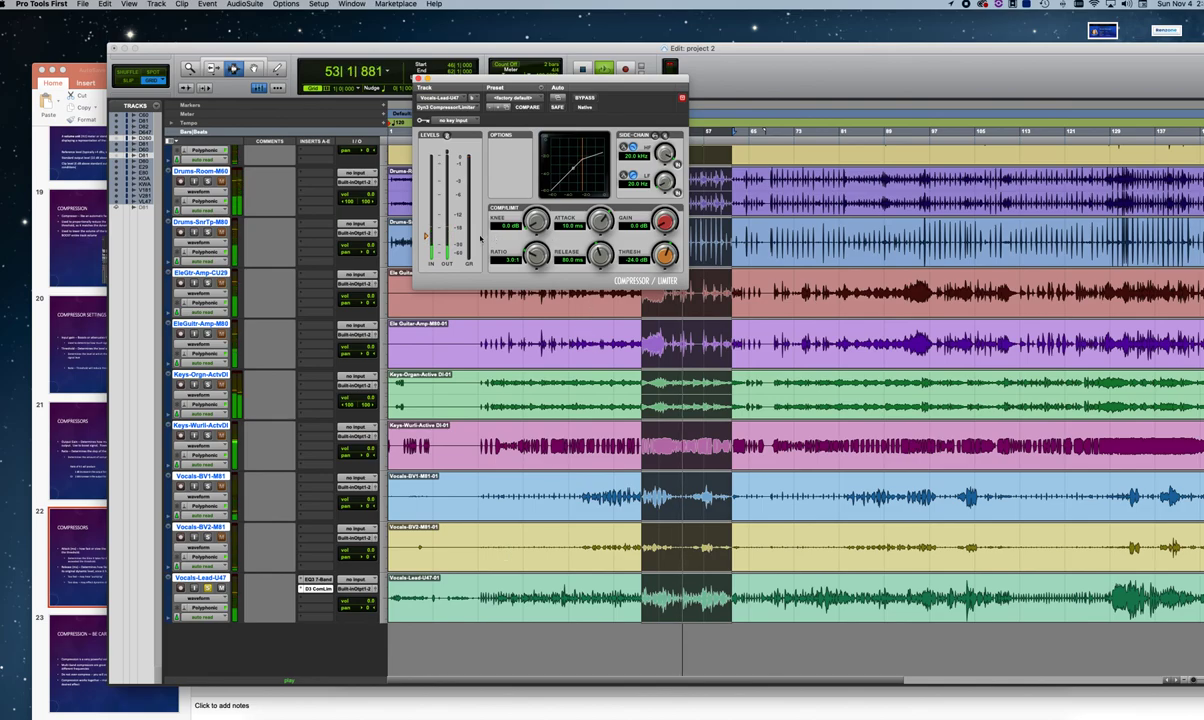
Step: Sweep the vocal compressor's threshold between -60 dB and 0 dB during loop playback and set it to -30.0 dB
drag(427, 236, 427, 228)
key(space)
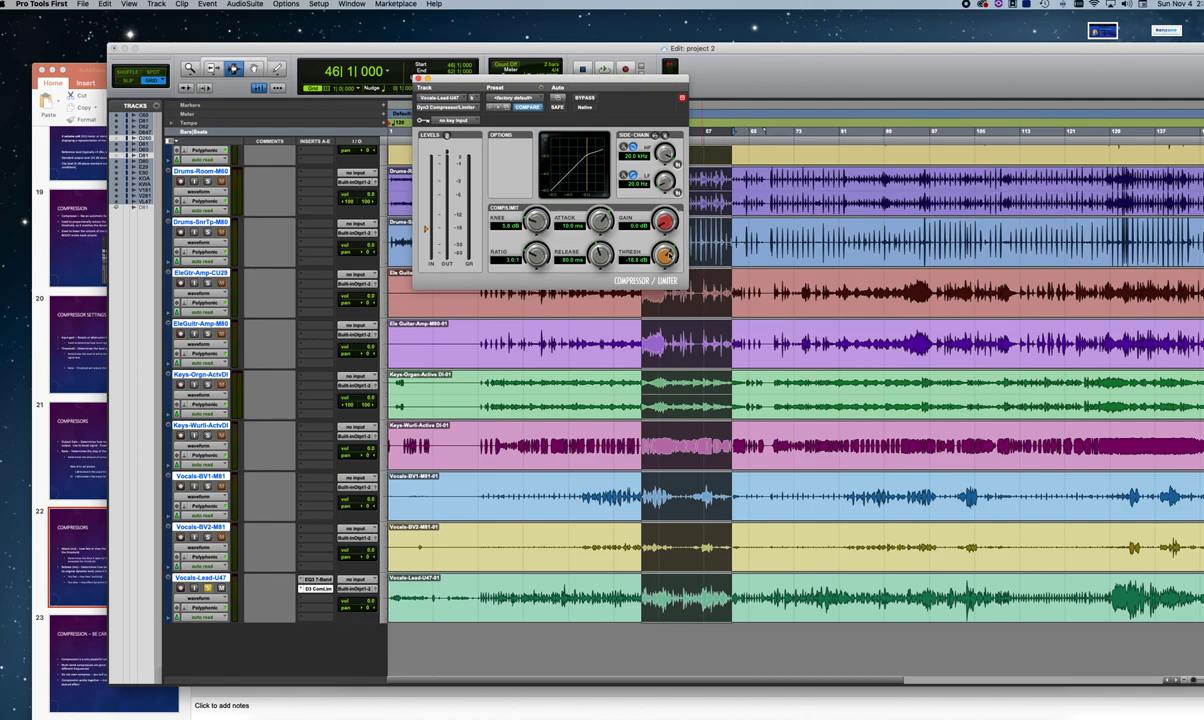
key(space)
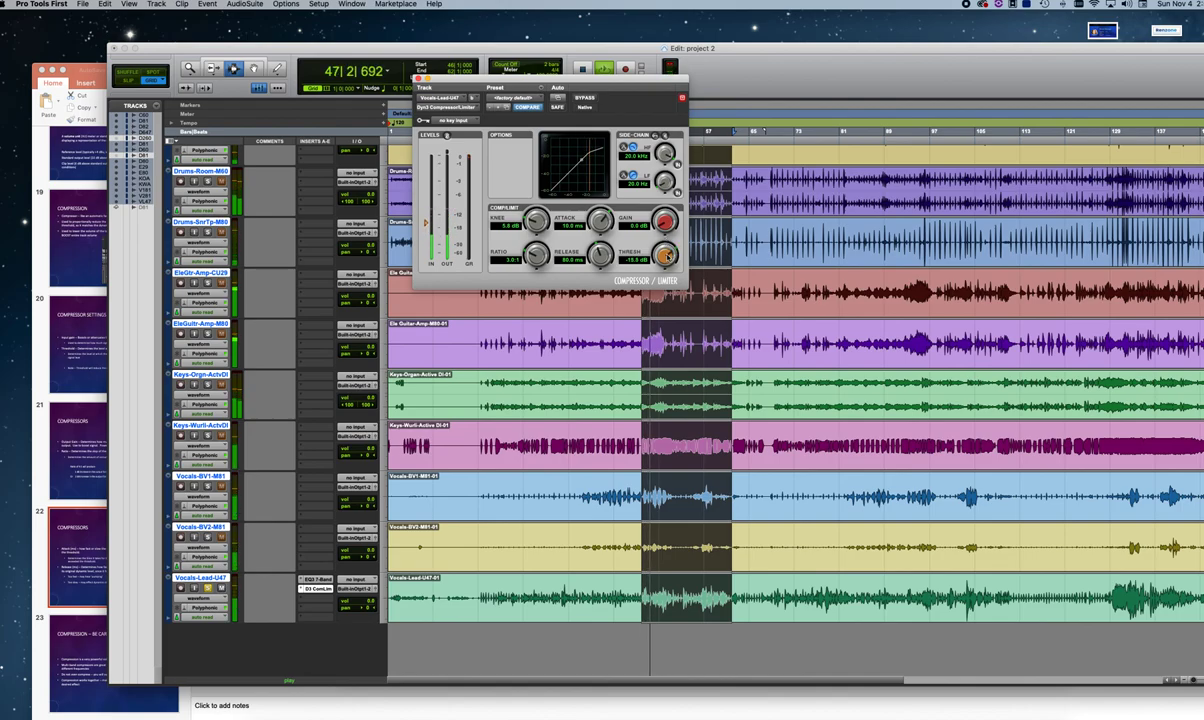
drag(665, 254, 660, 345)
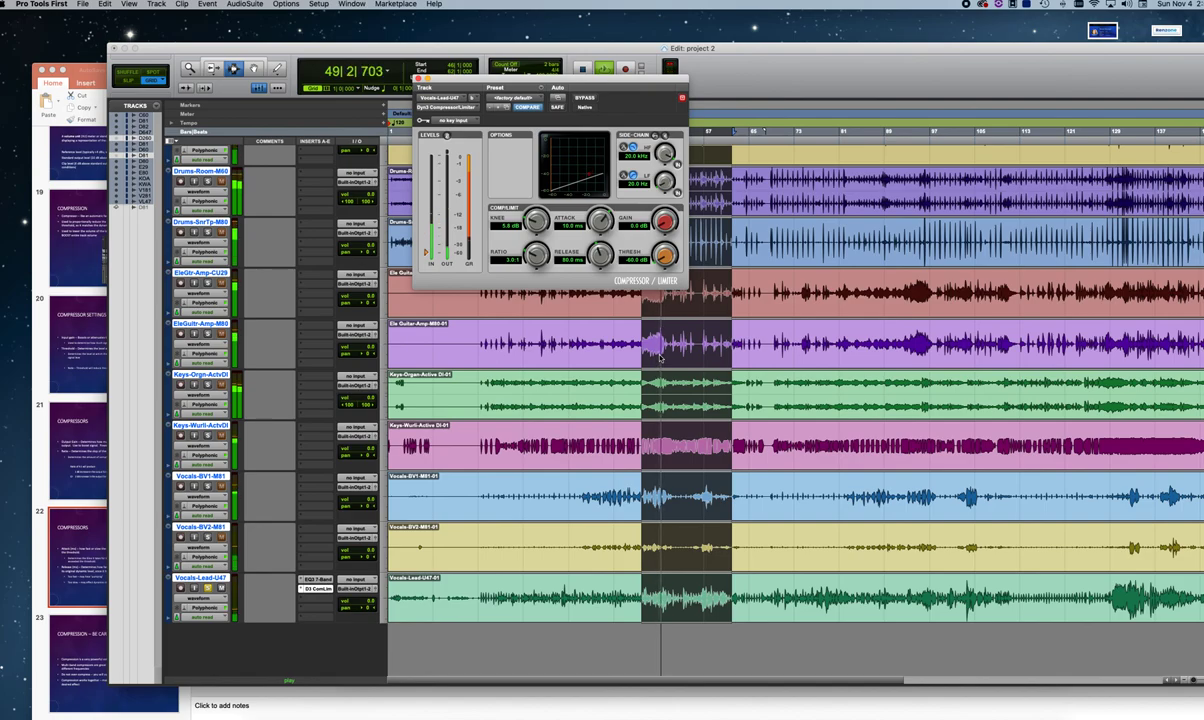
drag(660, 357, 668, 224)
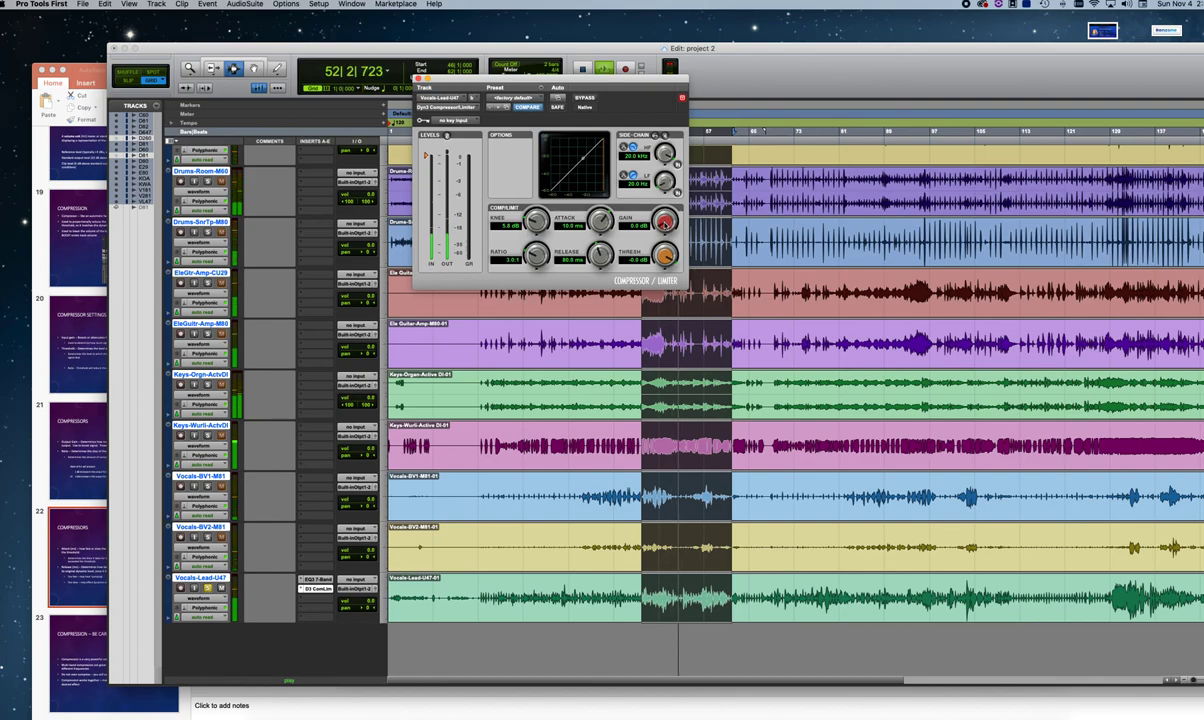
drag(668, 224, 662, 358)
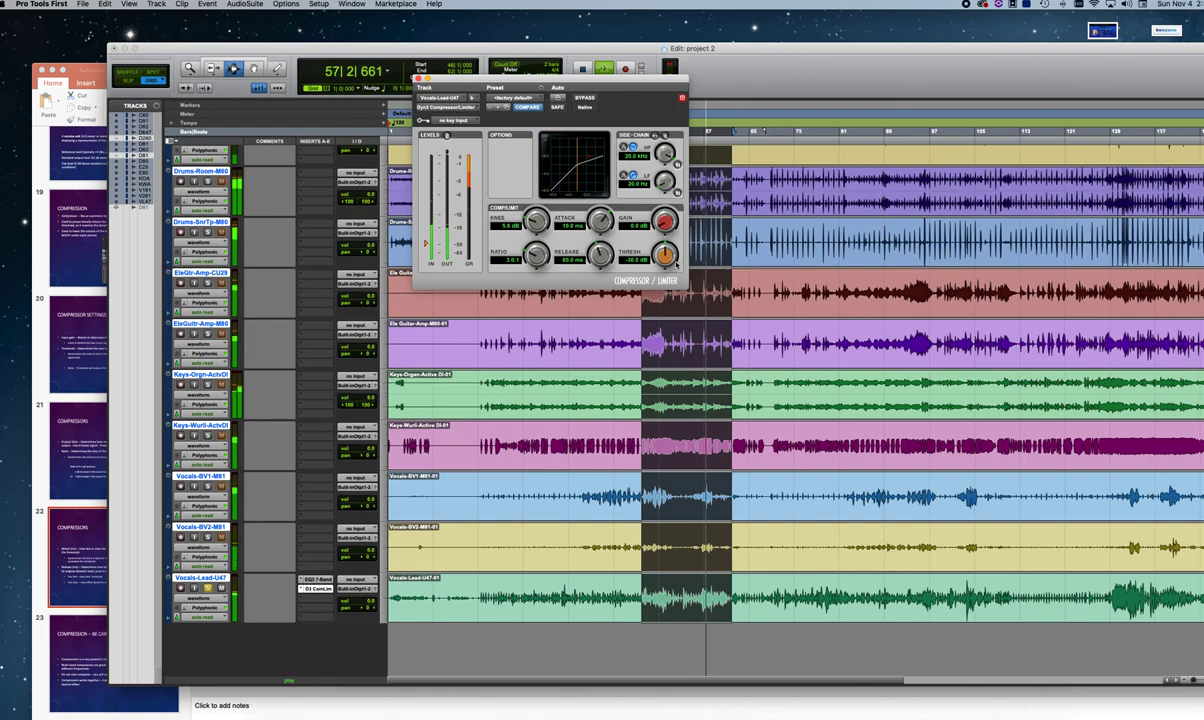
Step: Try a 1.0 dB make-up gain on the vocal compressor, reset the gain, and stop playback
drag(665, 221, 665, 221)
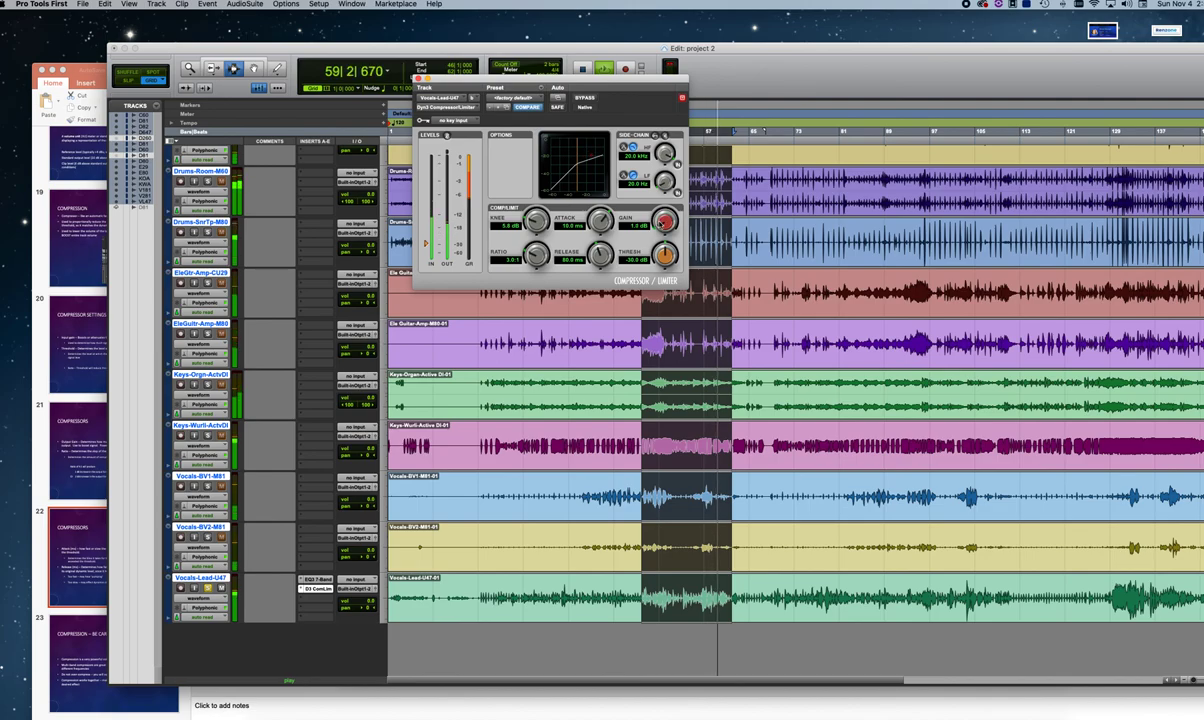
alt+click(663, 222)
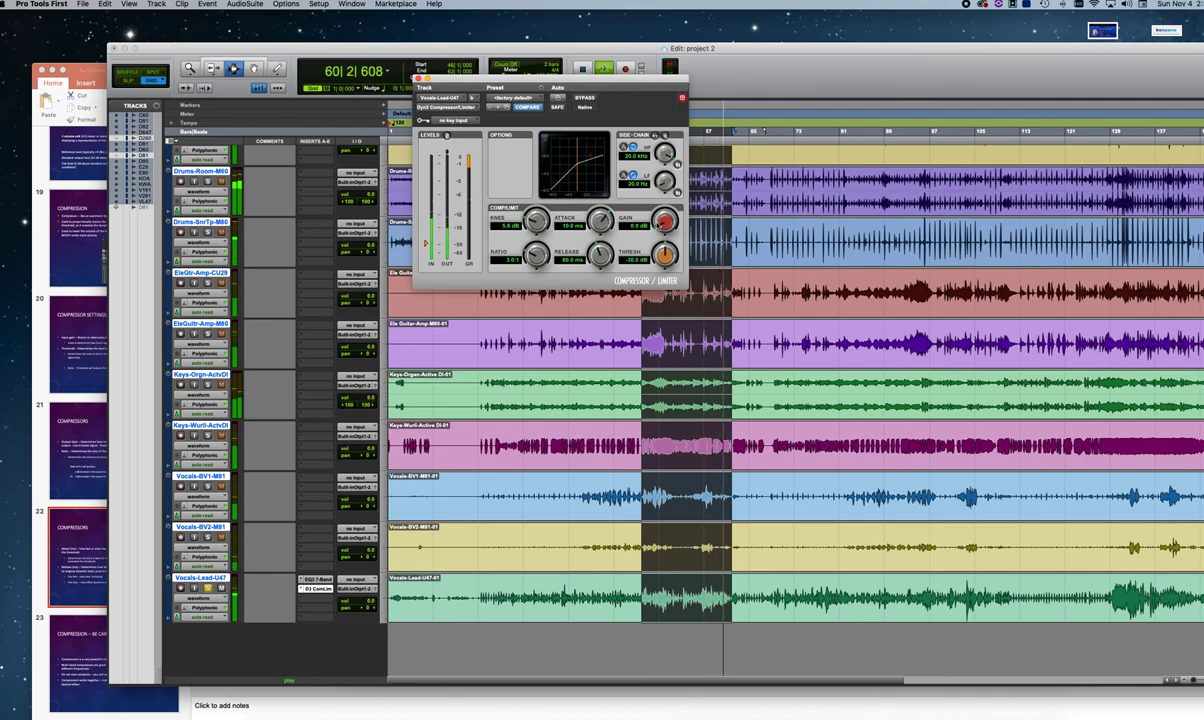
key(space)
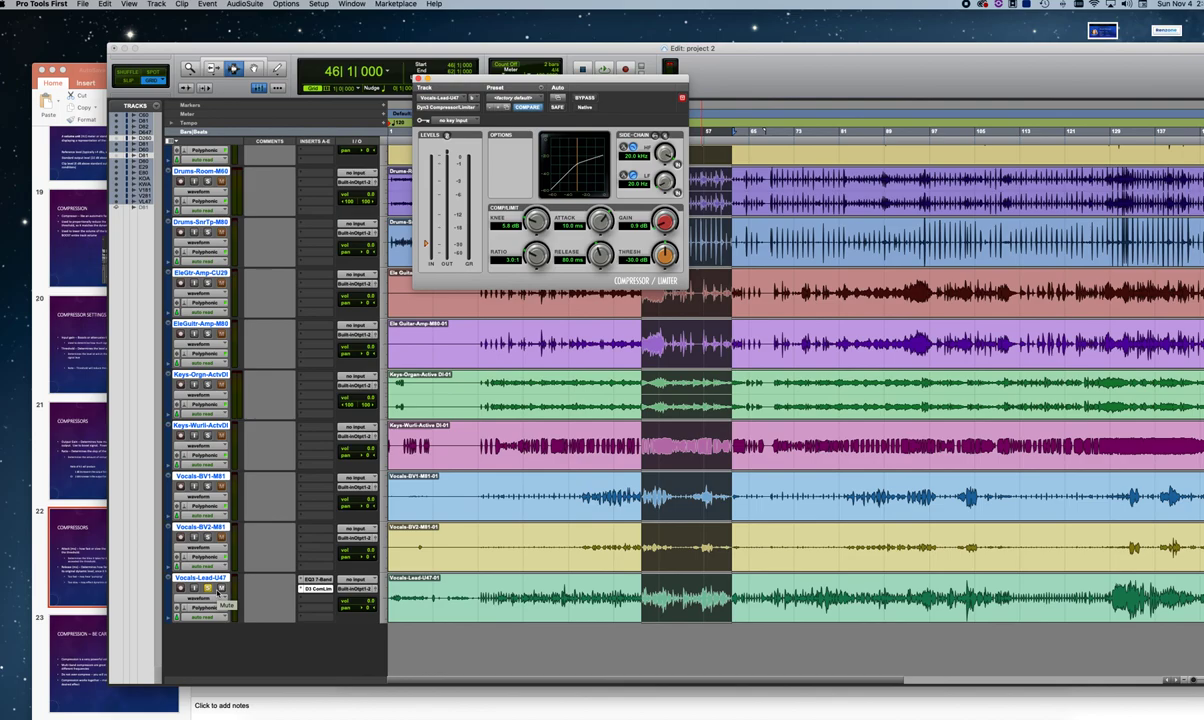
Step: Solo the Drums-SnrTp-M80 track, play the loop, and close the vocal compressor window
scroll(218, 377, up, 5)
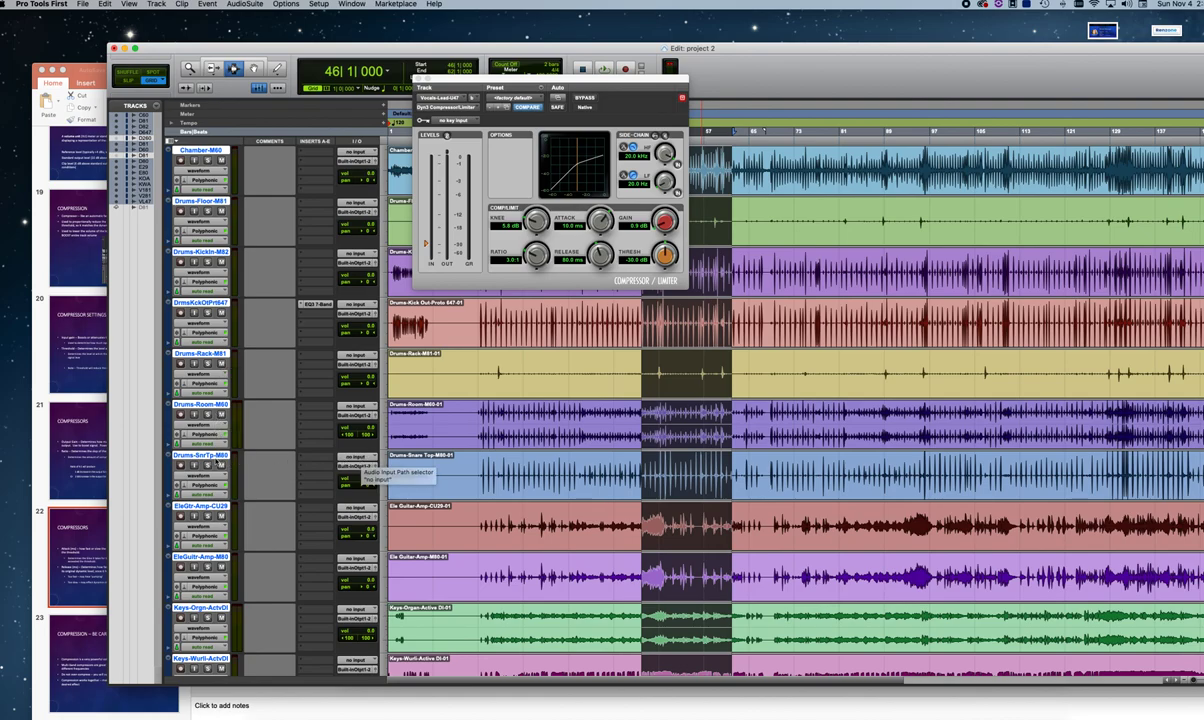
click(207, 465)
key(space)
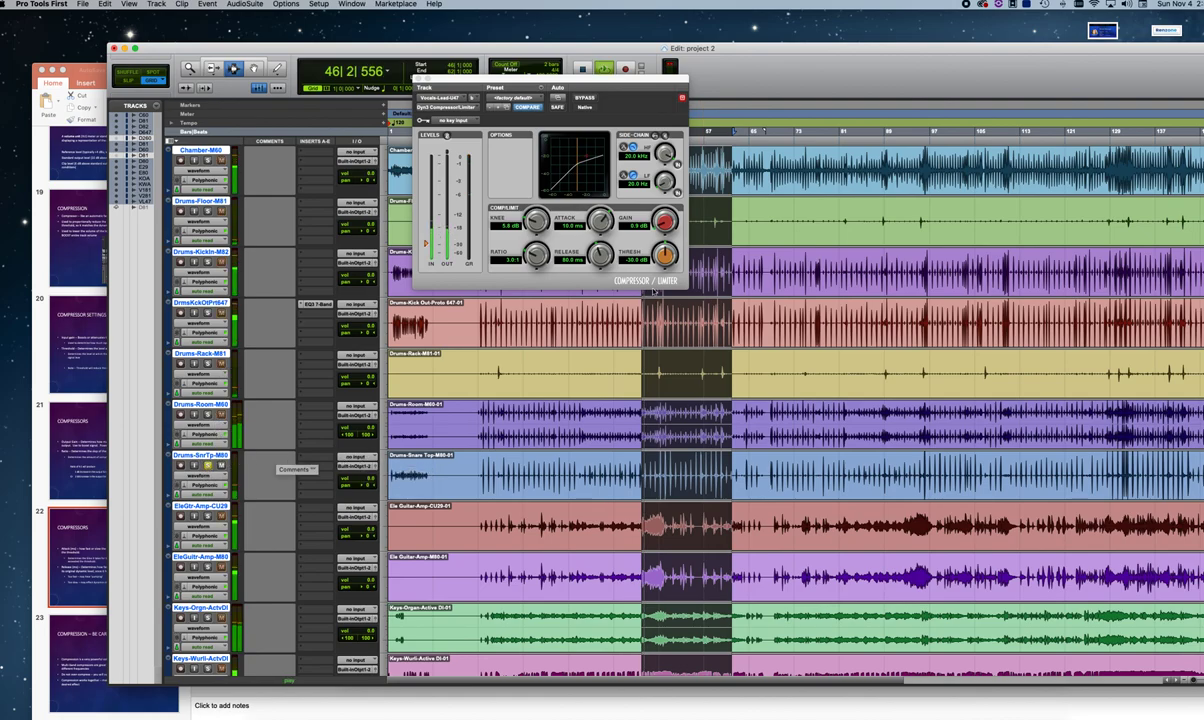
drag(617, 83, 563, 83)
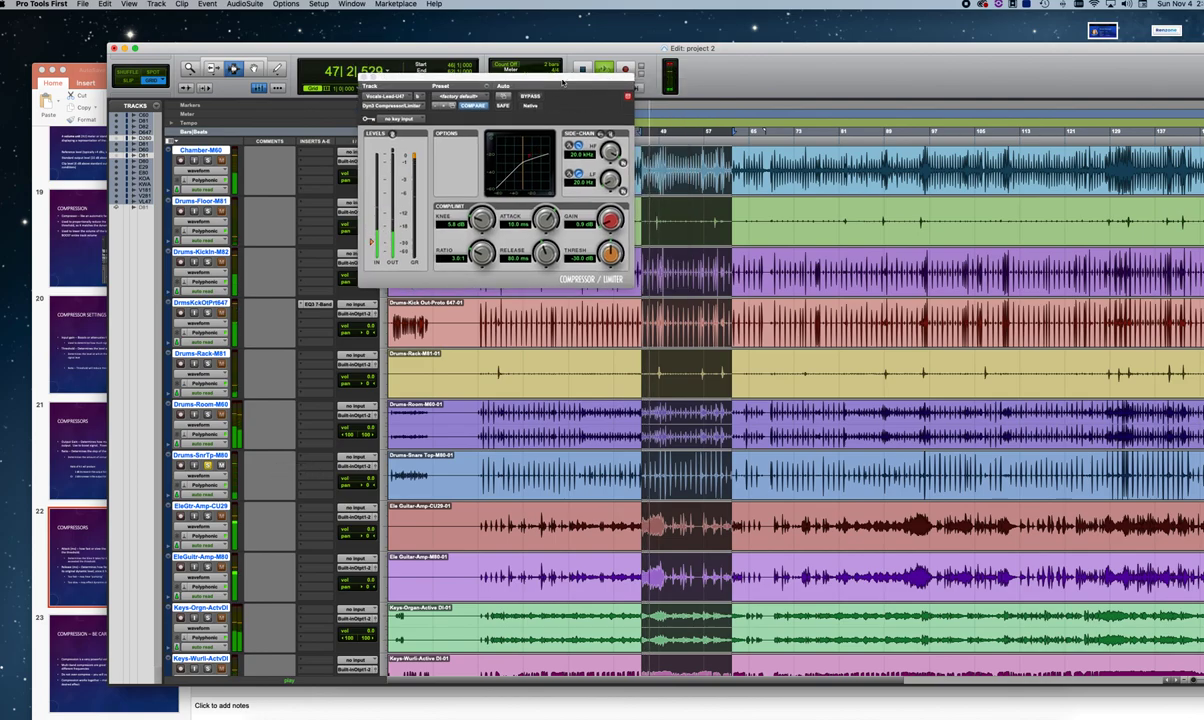
click(627, 96)
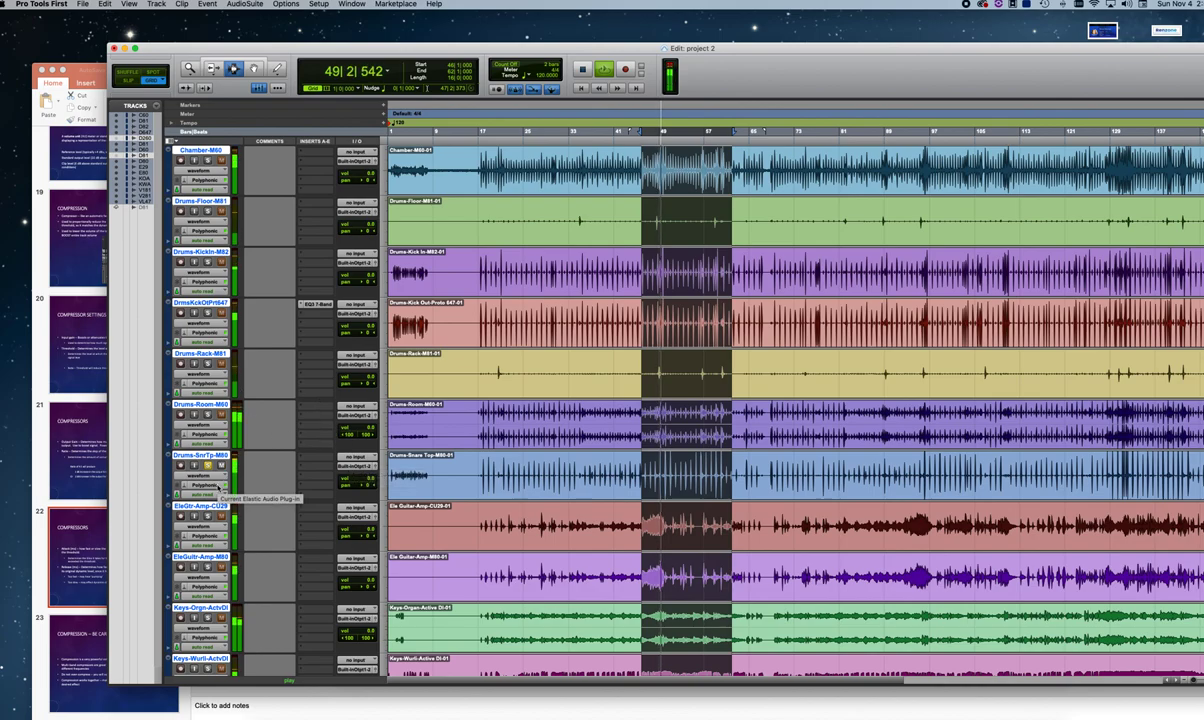
Step: Insert a mono Dyn3 Compressor/Limiter in the first insert slot of the Drums-SnrTp-M80 track
click(318, 458)
mouse_move(318, 458)
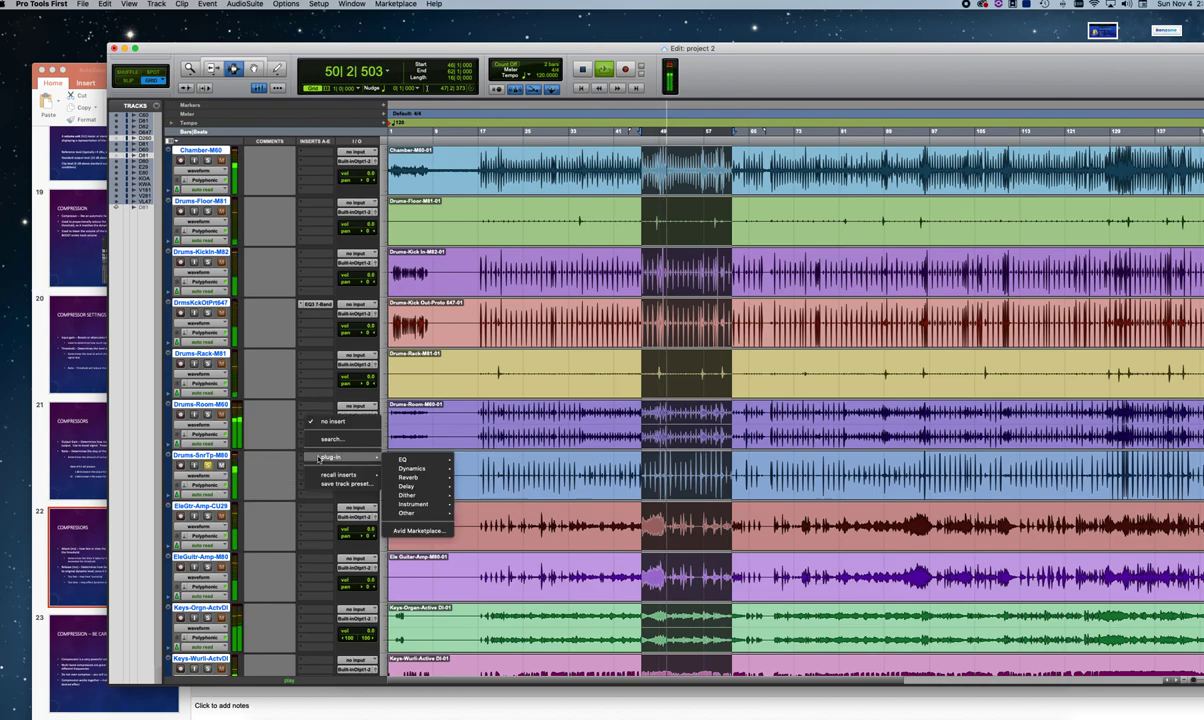
mouse_move(414, 468)
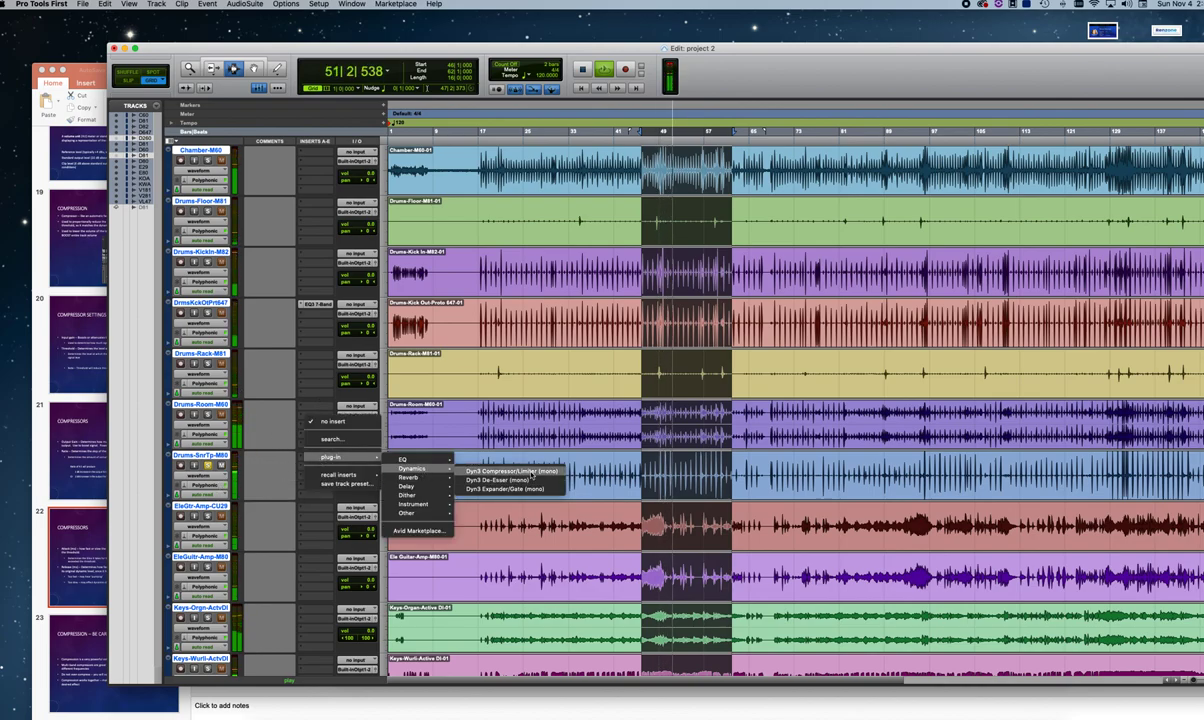
click(528, 474)
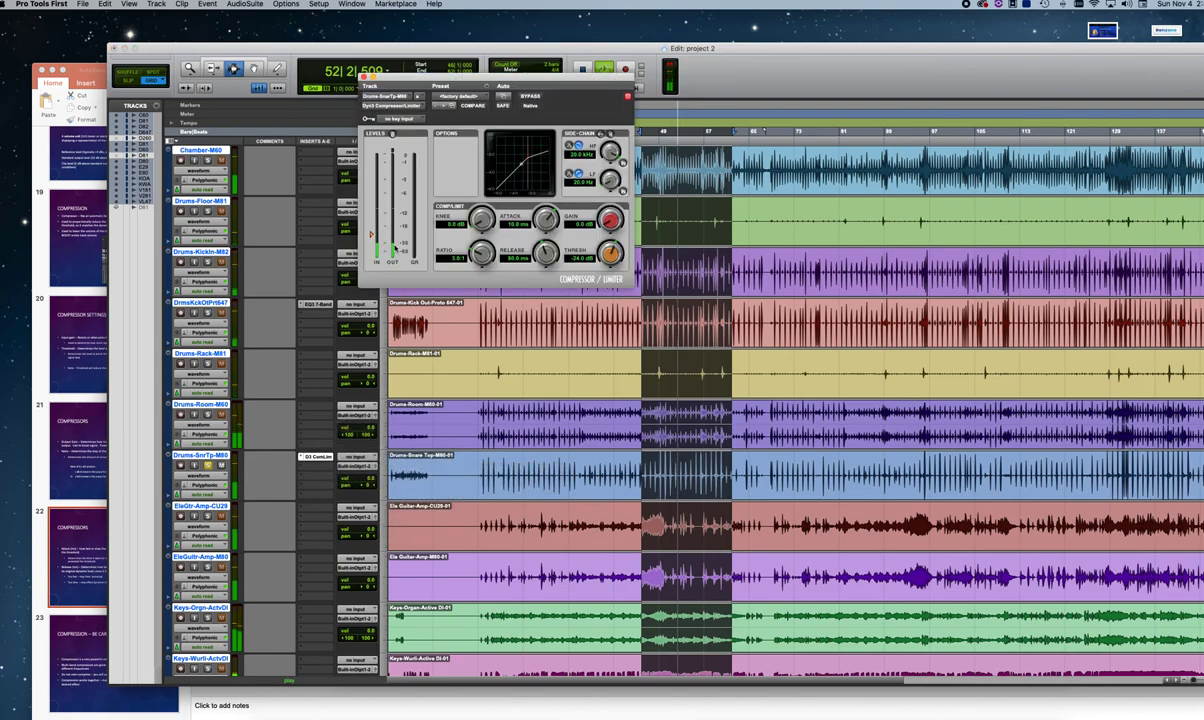
Step: Set the snare compressor's threshold to -17.0 dB, gain to 1.5 dB and ratio to 4.5:1 during playback
drag(370, 236, 370, 224)
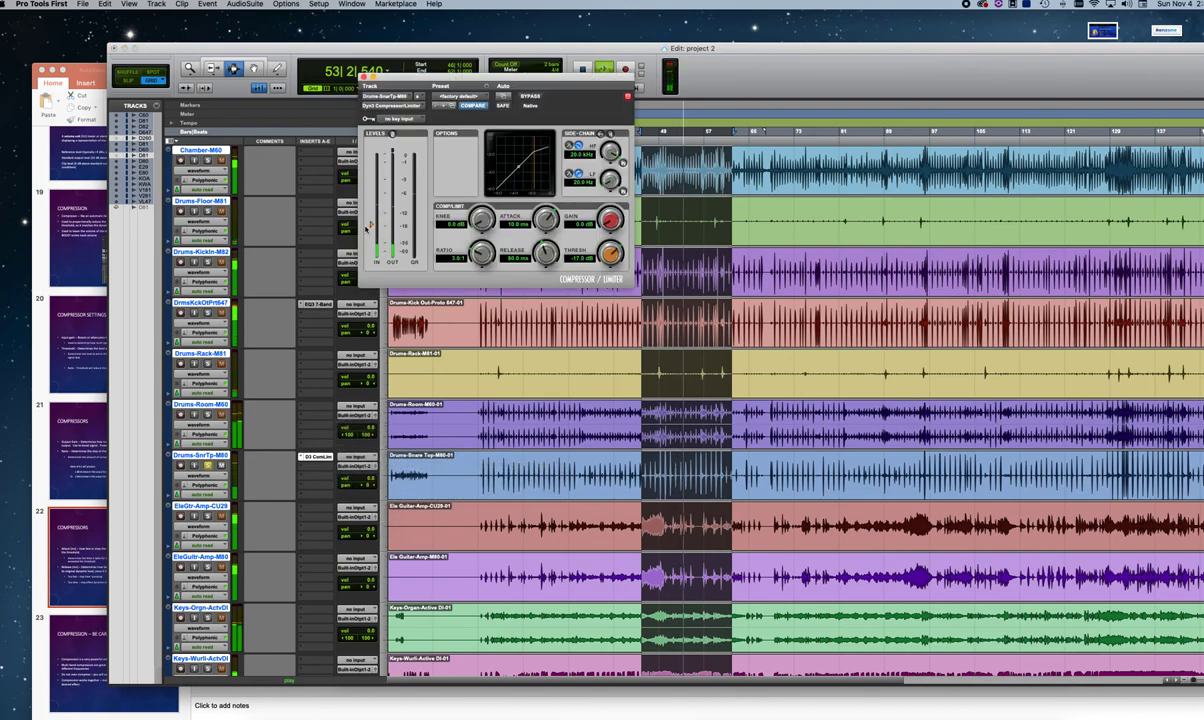
drag(610, 222, 610, 214)
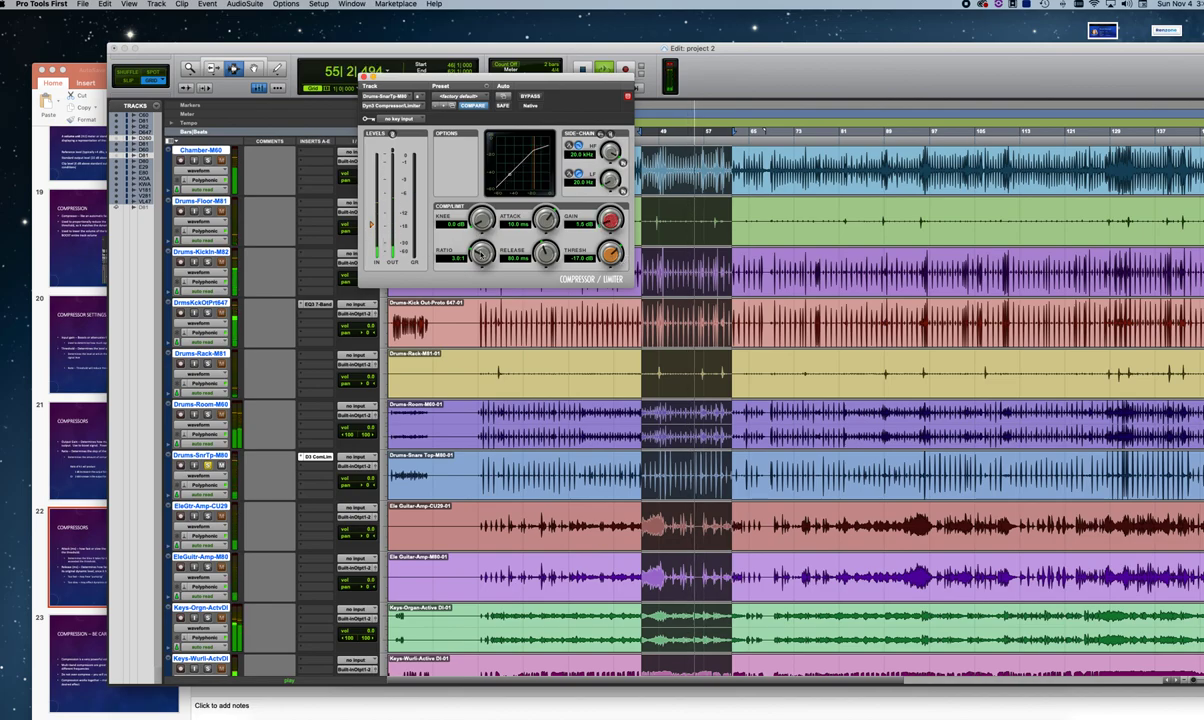
drag(481, 253, 480, 243)
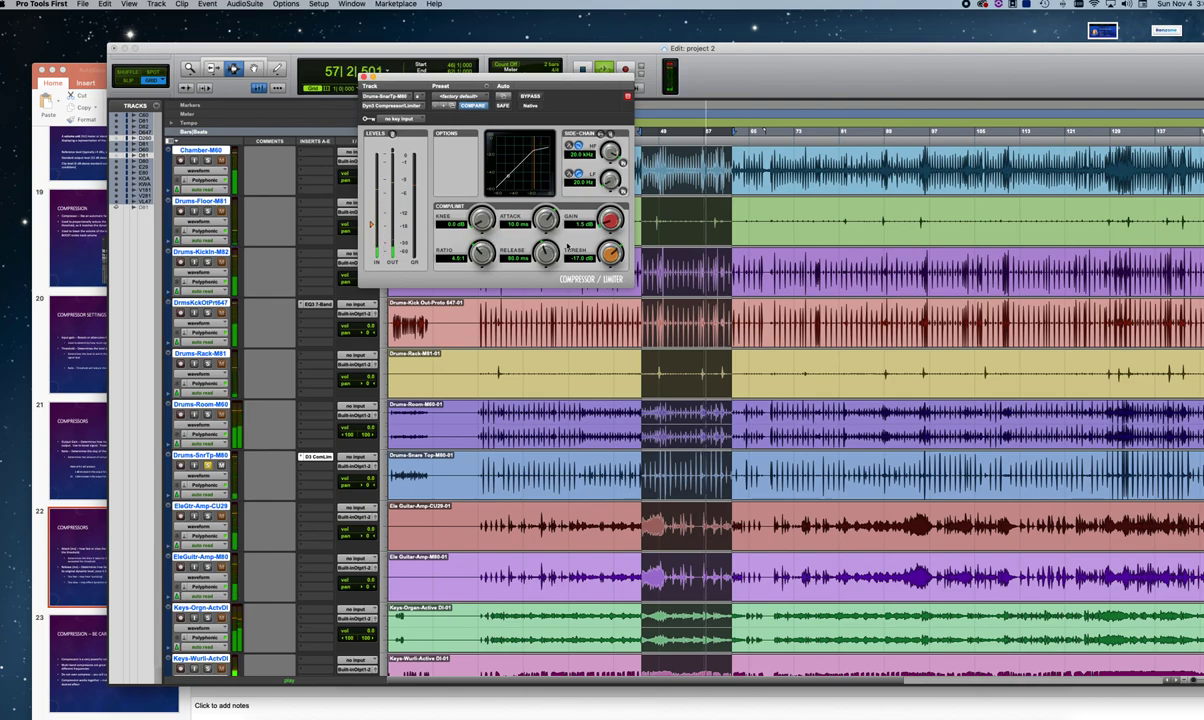
Step: Raise the snare compressor's gain to 5.7 dB, settle its threshold at -25.1 dB, and stop playback
drag(610, 254, 594, 296)
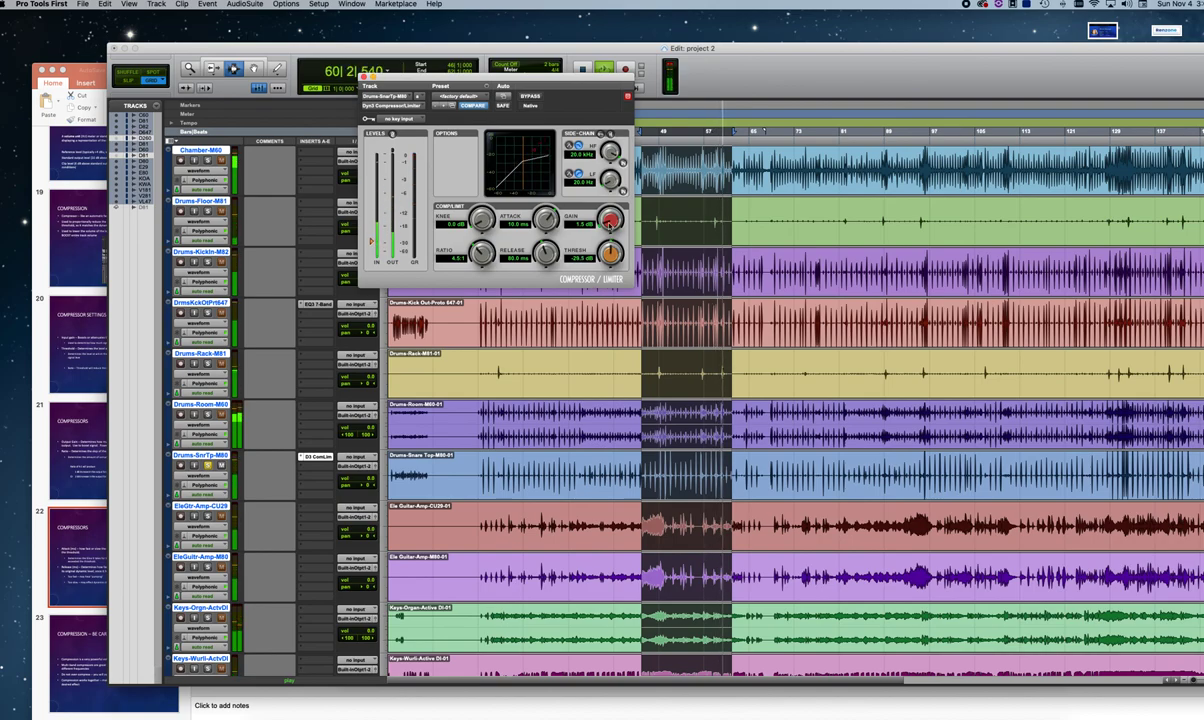
drag(610, 221, 610, 214)
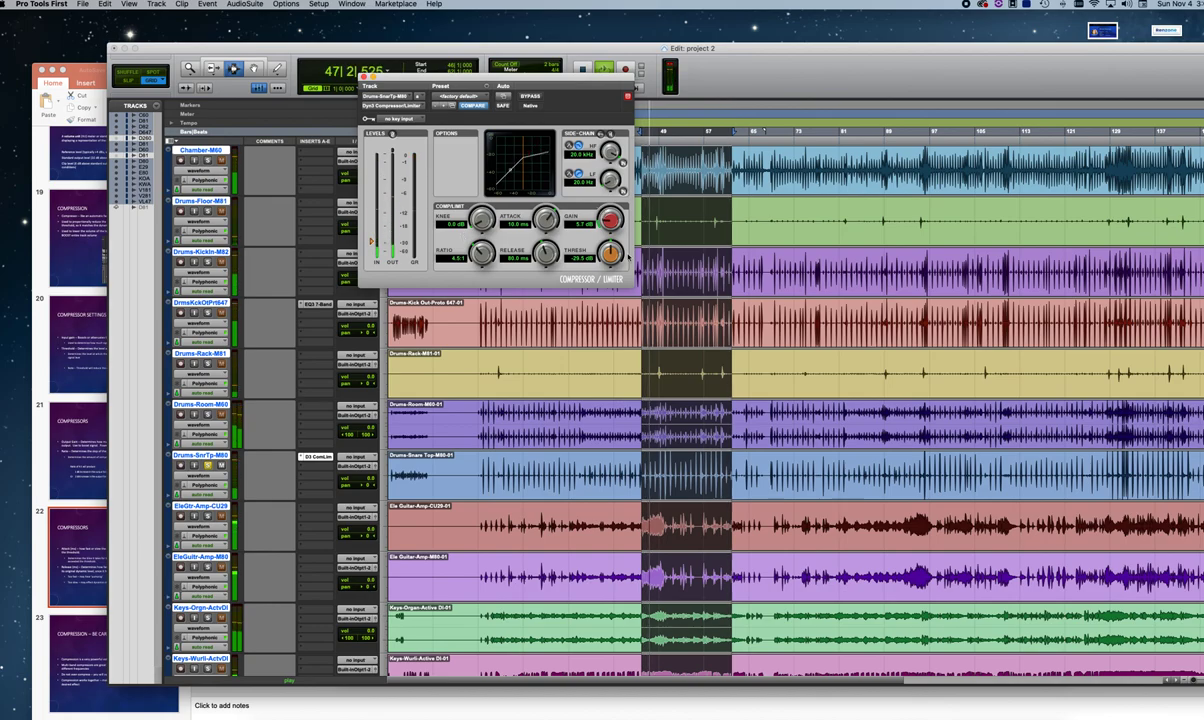
drag(611, 254, 611, 249)
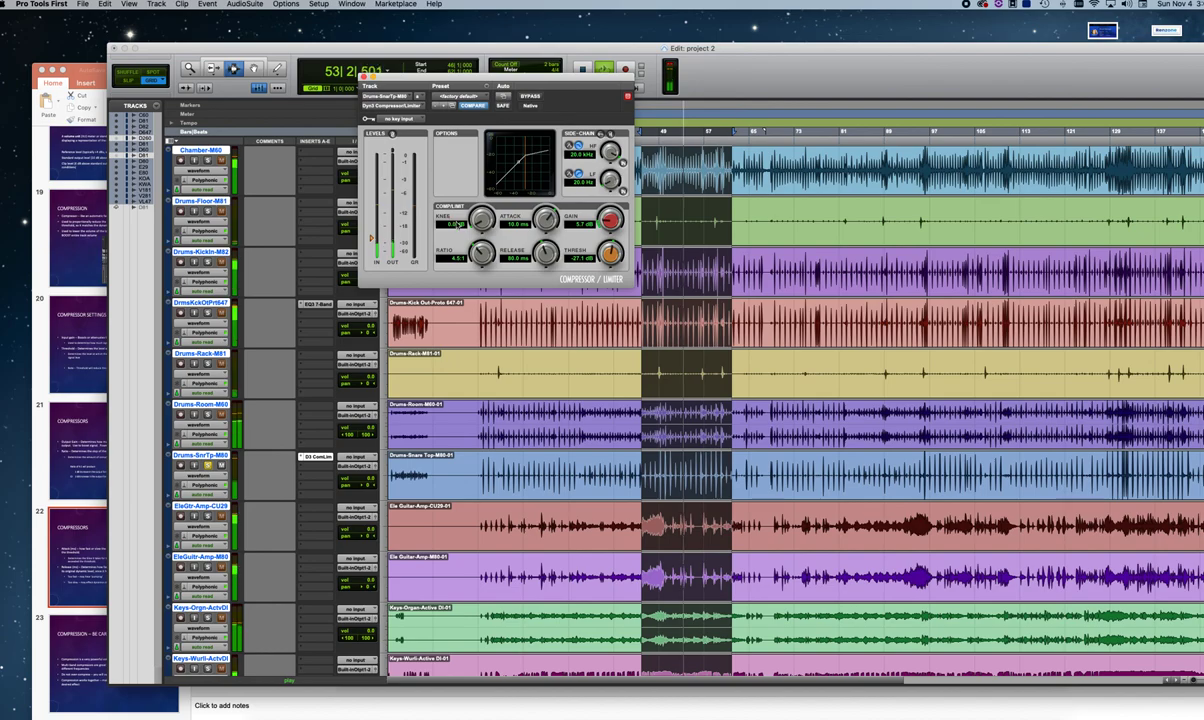
drag(370, 238, 370, 235)
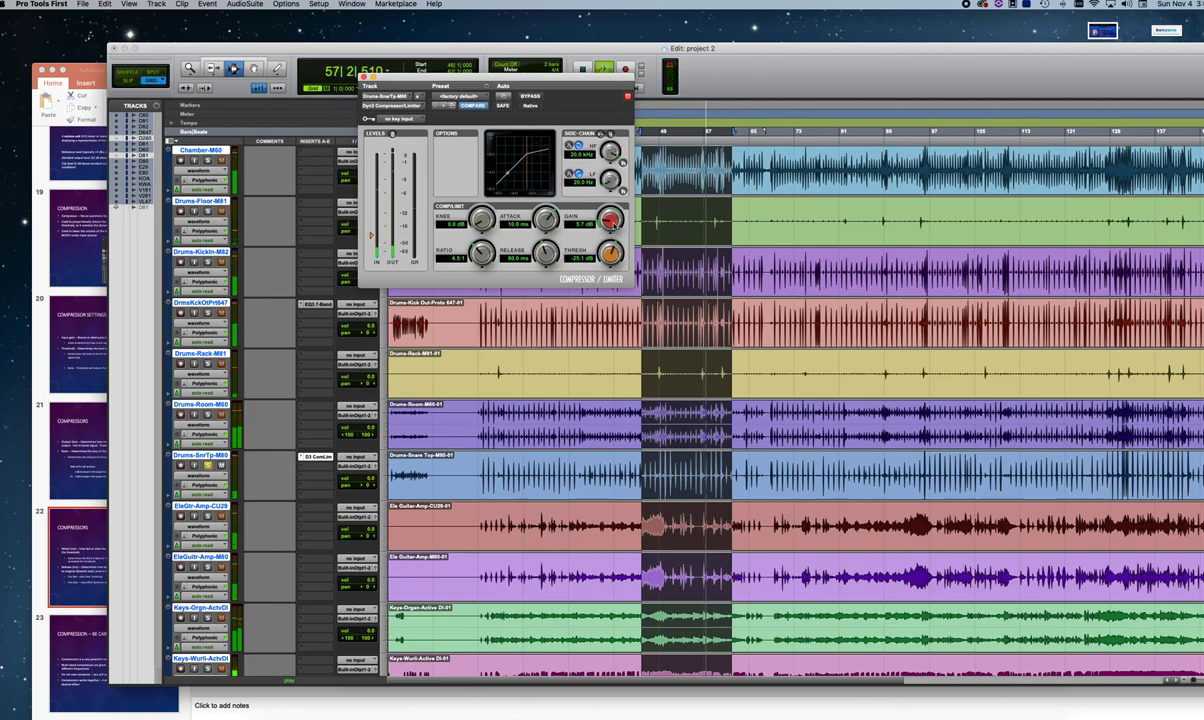
key(space)
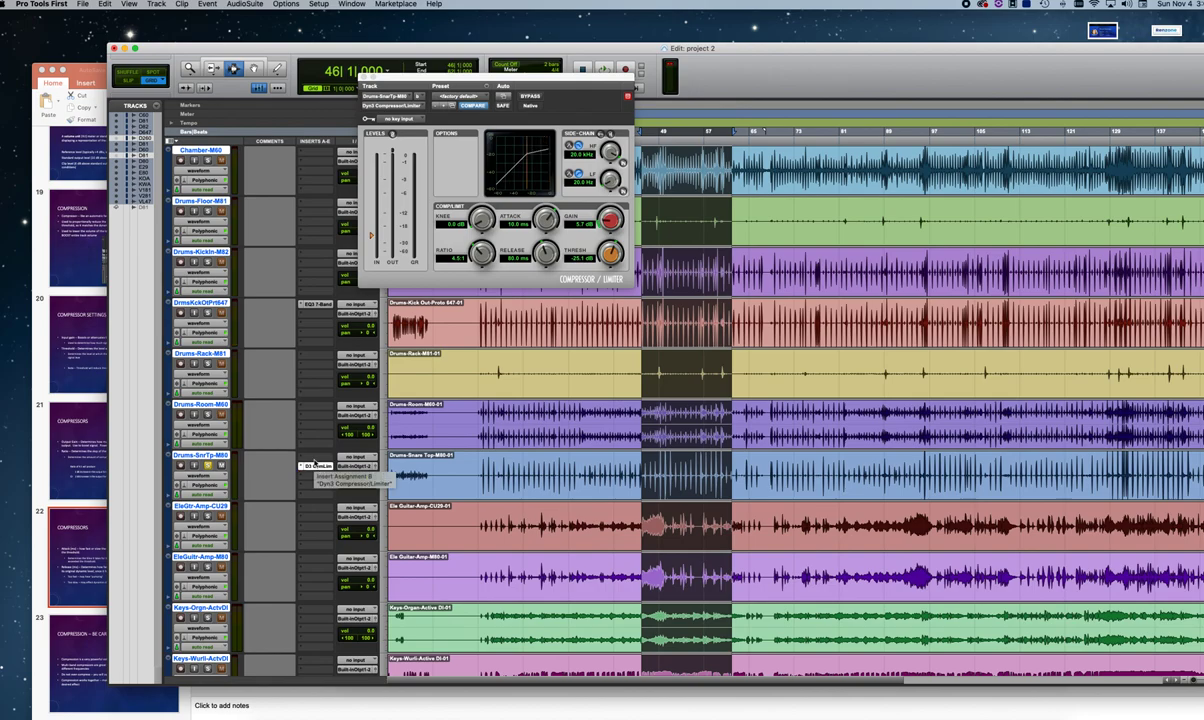
Step: Move the snare compressor to insert slot B and insert a mono EQ3 7-Band in the slot above it
click(315, 467)
mouse_move(308, 461)
mouse_move(402, 459)
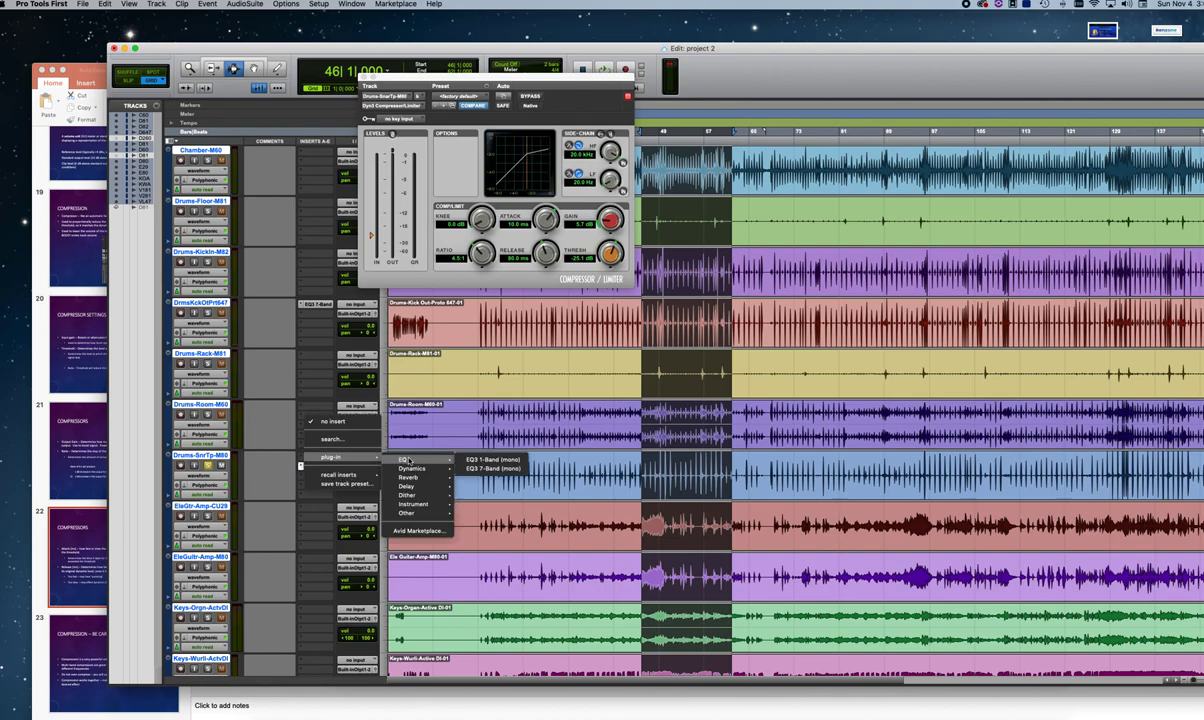
click(470, 464)
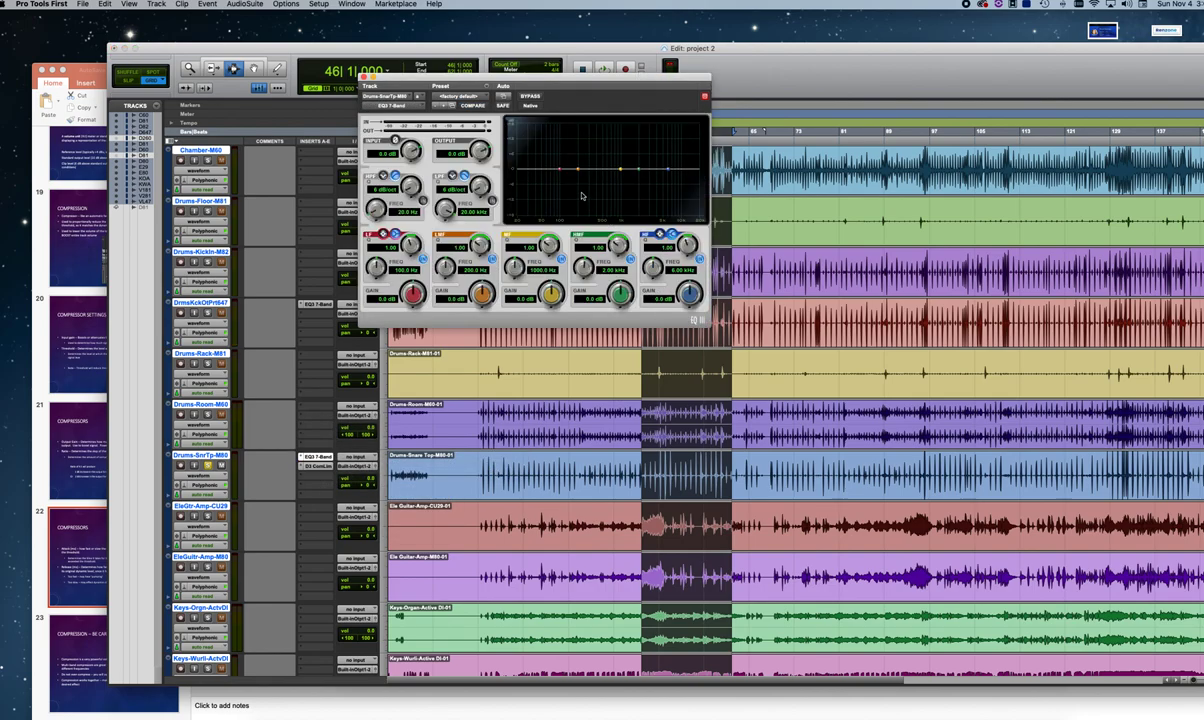
Step: During playback, boost the snare EQ's LMF band 4.0 dB at 264.1 Hz and HMF band 3.0 dB at 2.34 kHz, and close the EQ window
key(space)
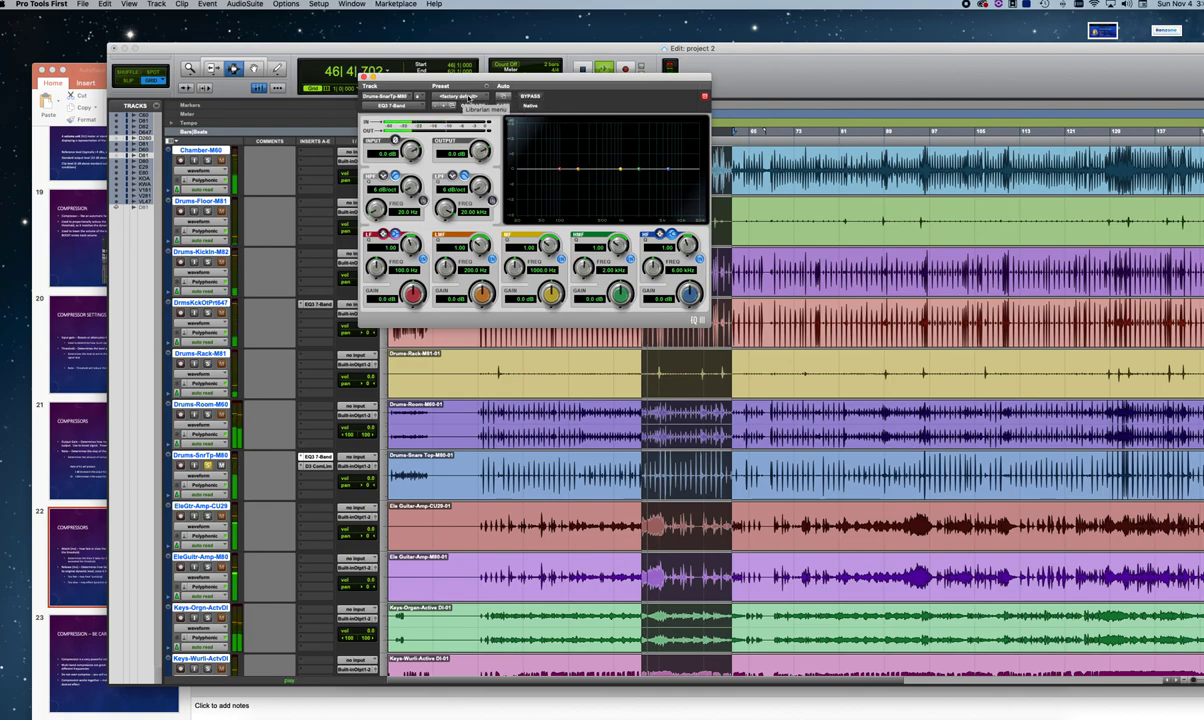
mouse_move(578, 168)
mouse_down()
mouse_move(552, 151)
mouse_move(565, 141)
mouse_move(585, 160)
mouse_up()
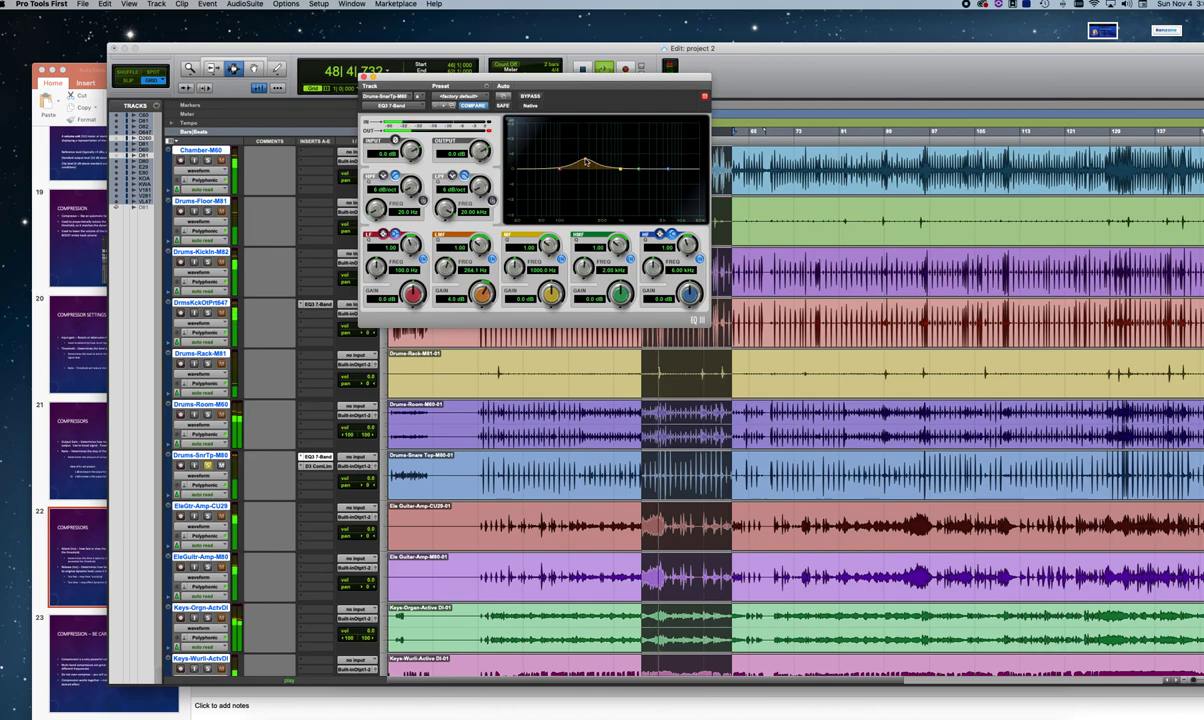
drag(669, 171, 645, 165)
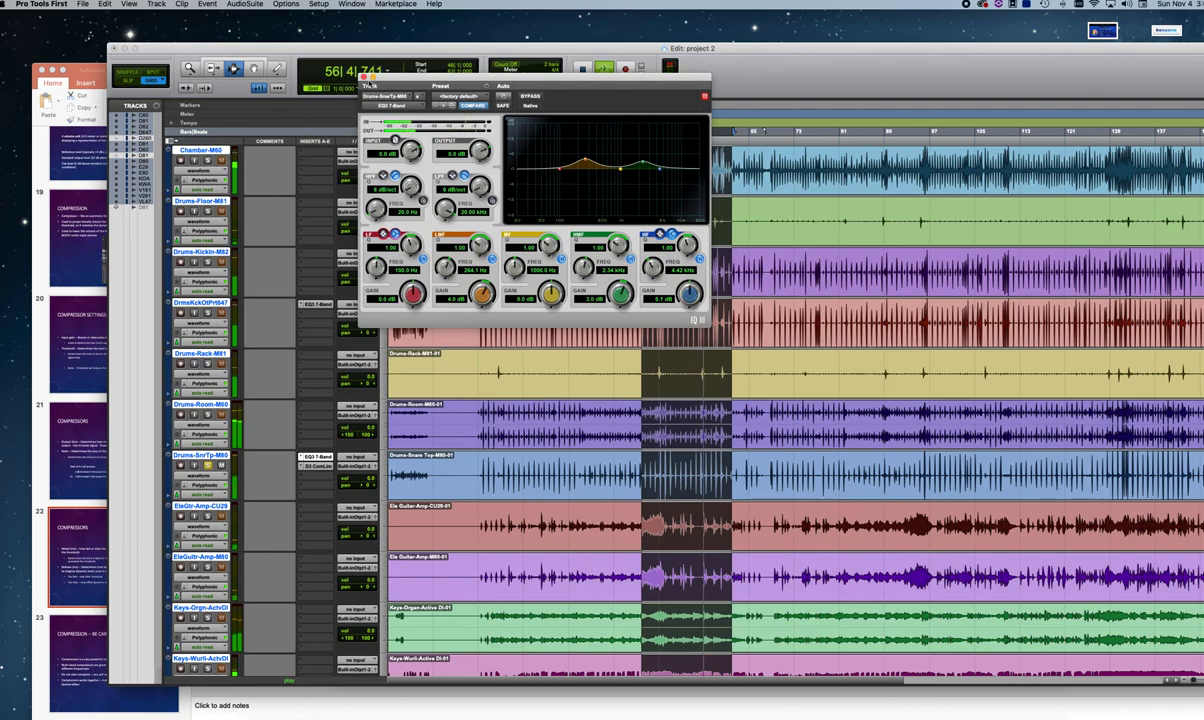
click(364, 77)
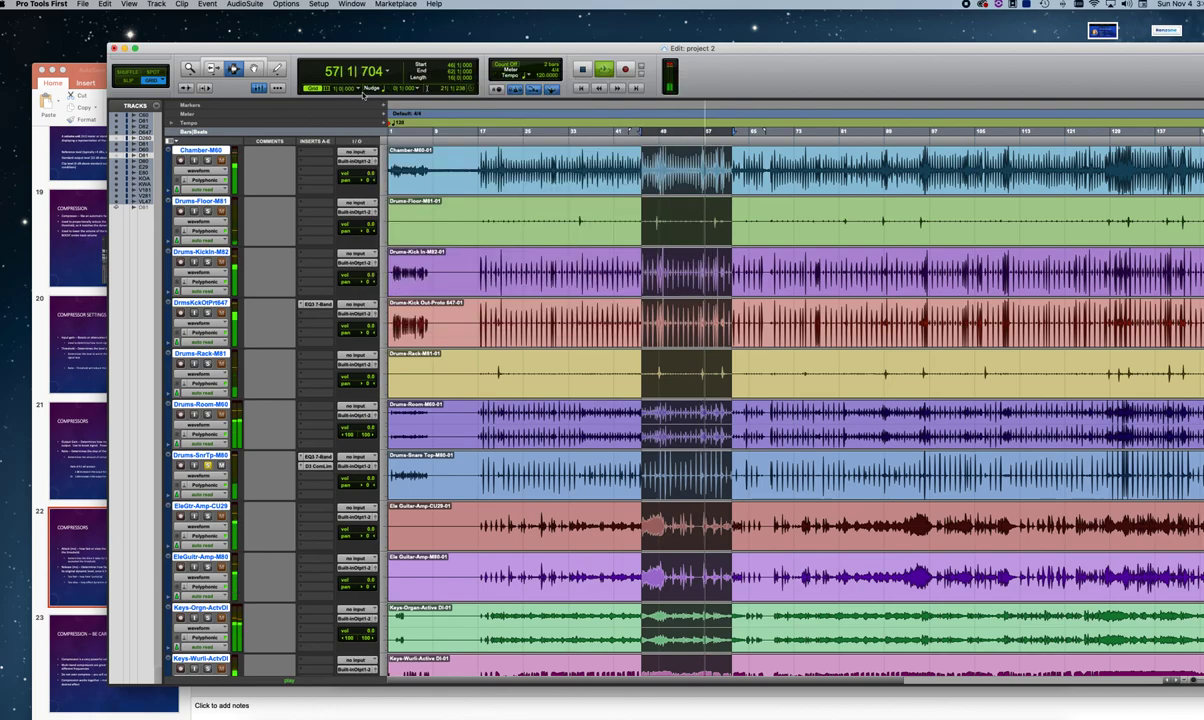
Step: Reopen the snare compressor, set its threshold to -23.2 dB, and stop playback
click(318, 466)
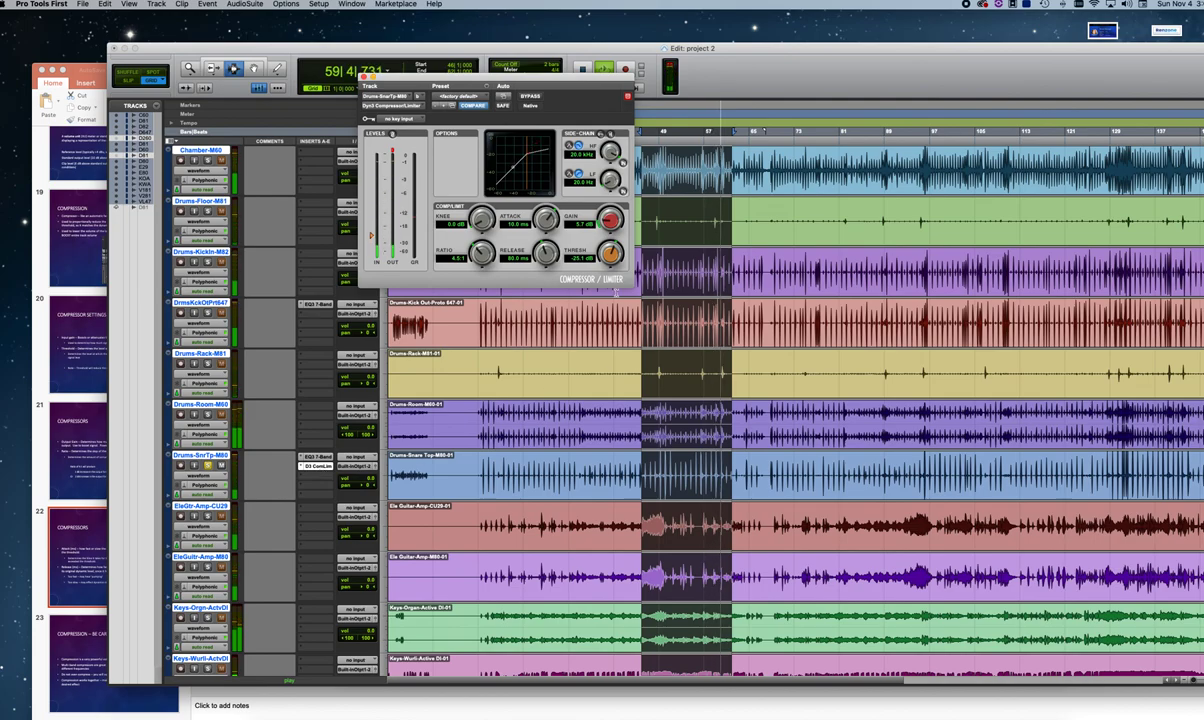
drag(610, 256, 611, 249)
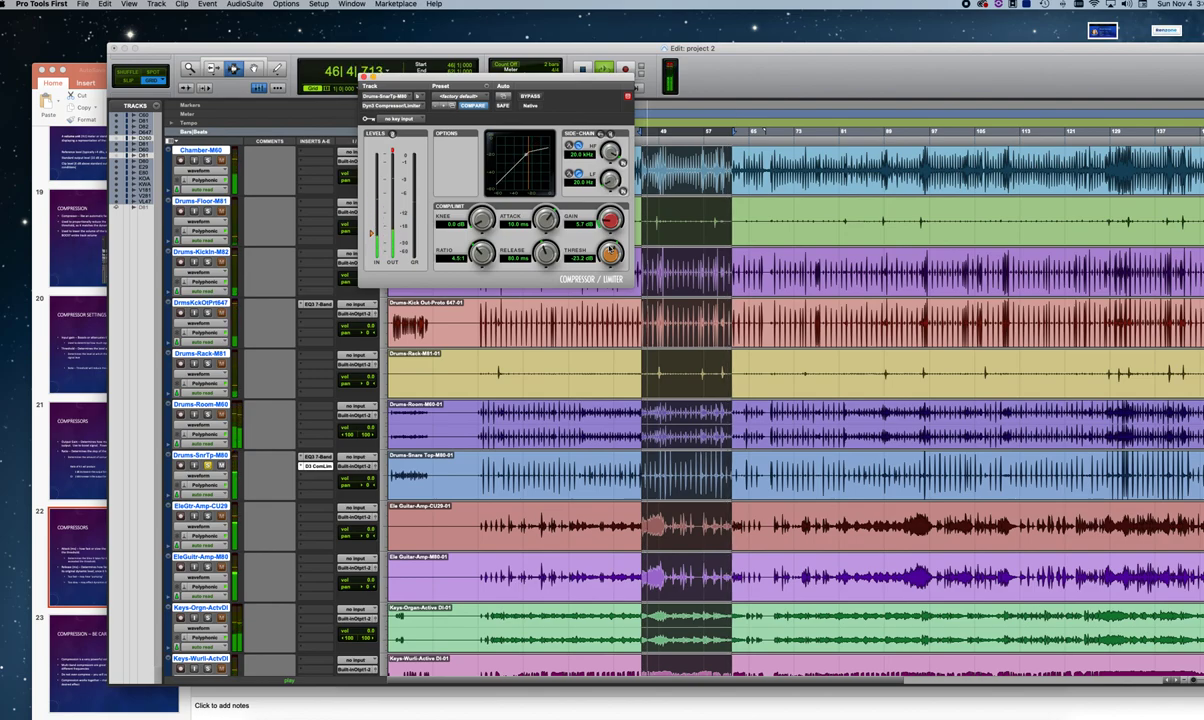
key(space)
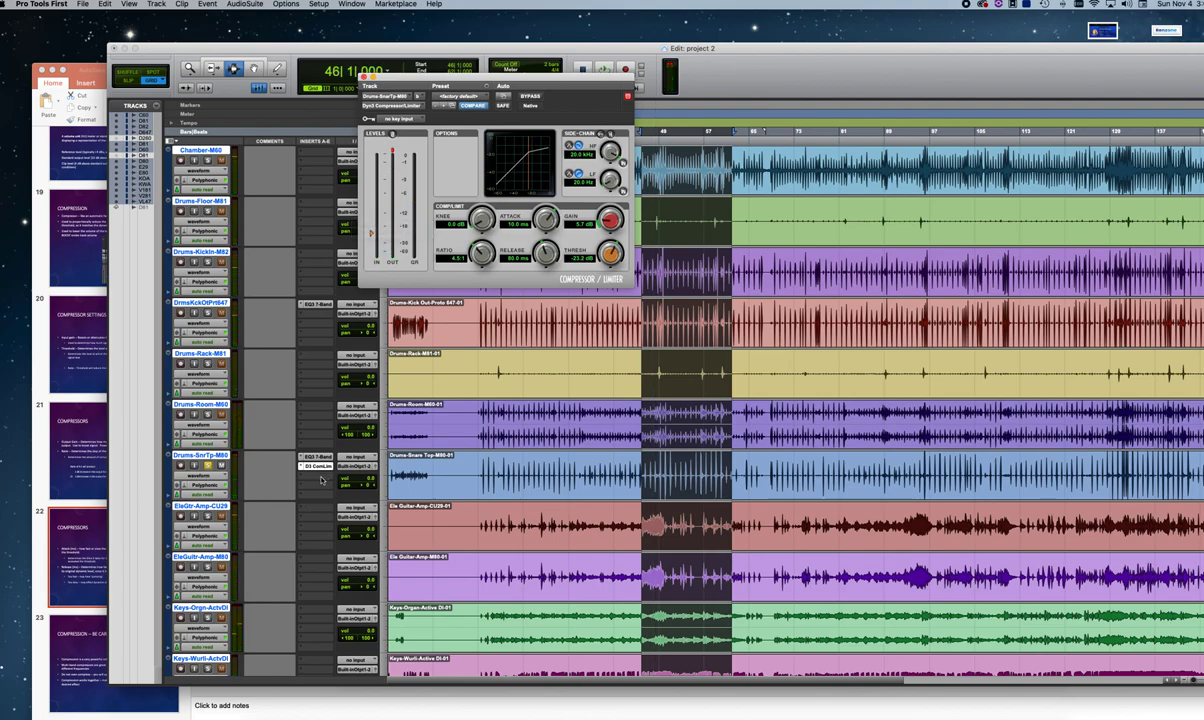
Step: Switch to the PowerPoint lecture and show slide 23, Compression – Be Careful
click(96, 78)
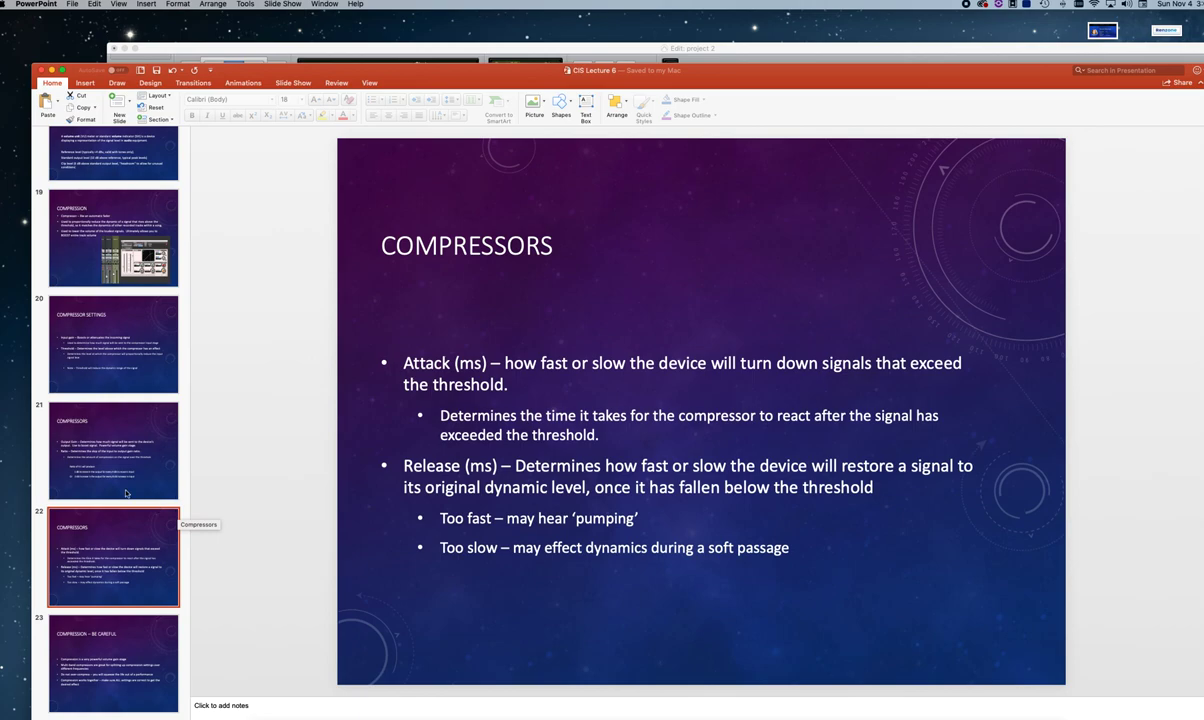
scroll(122, 480, down, 4)
scroll(126, 492, down, 1)
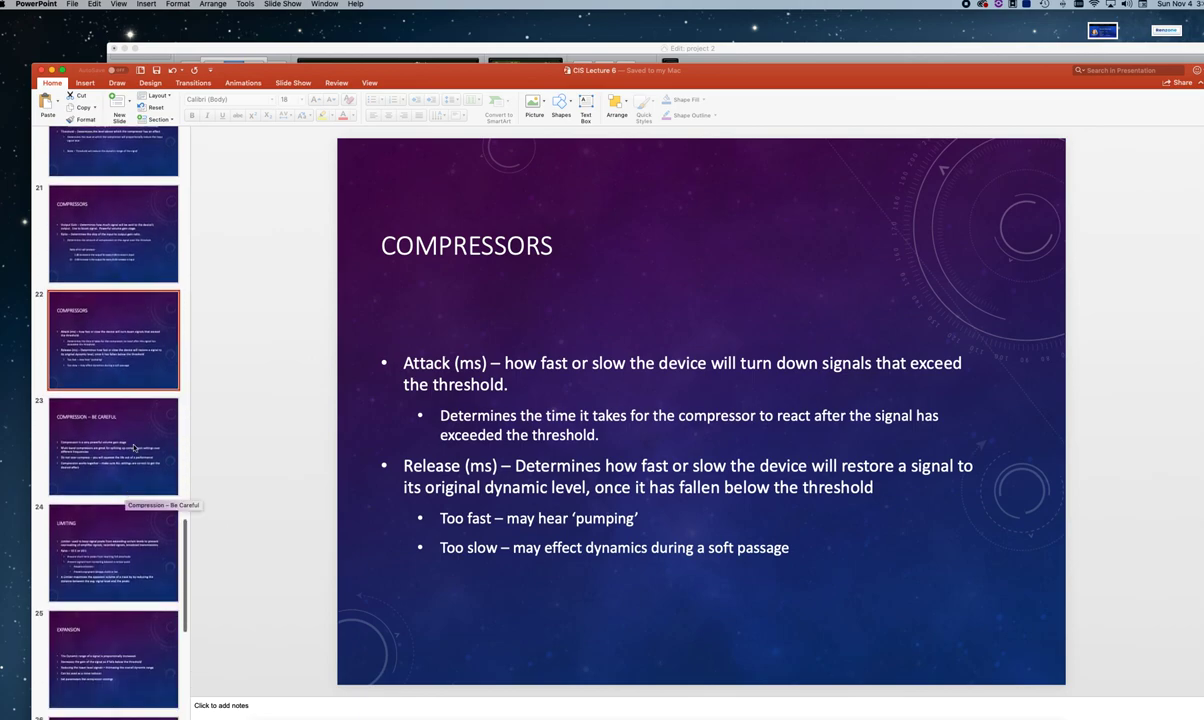
click(133, 447)
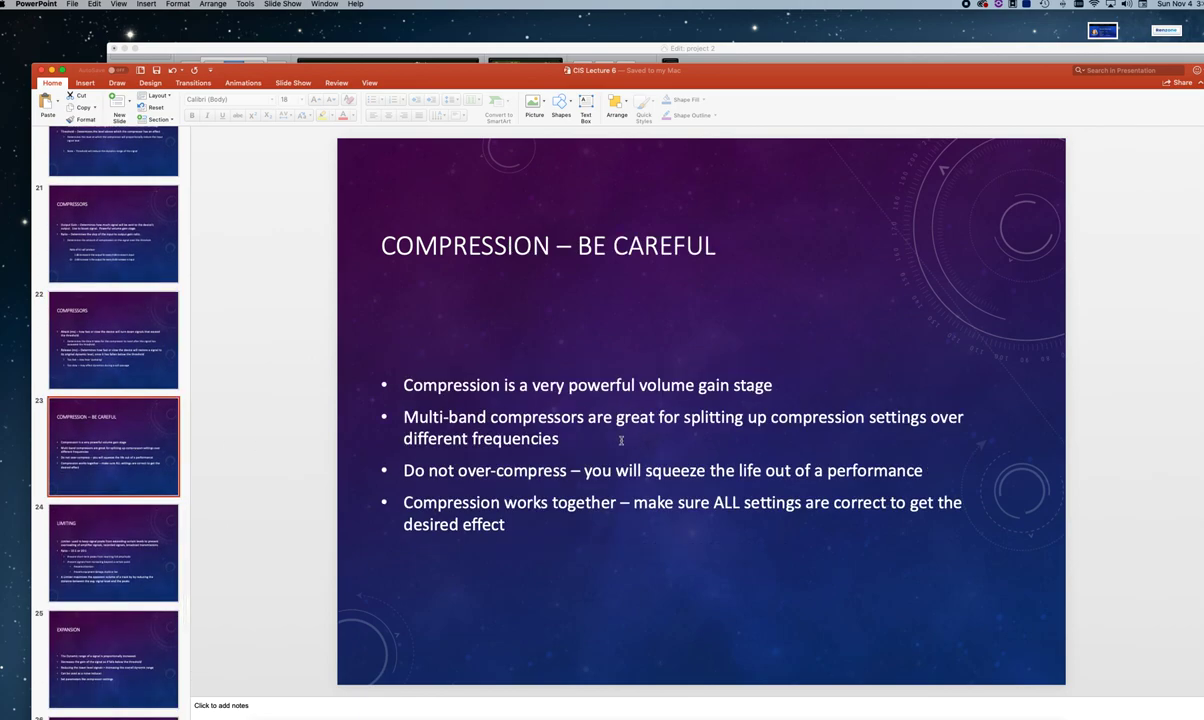
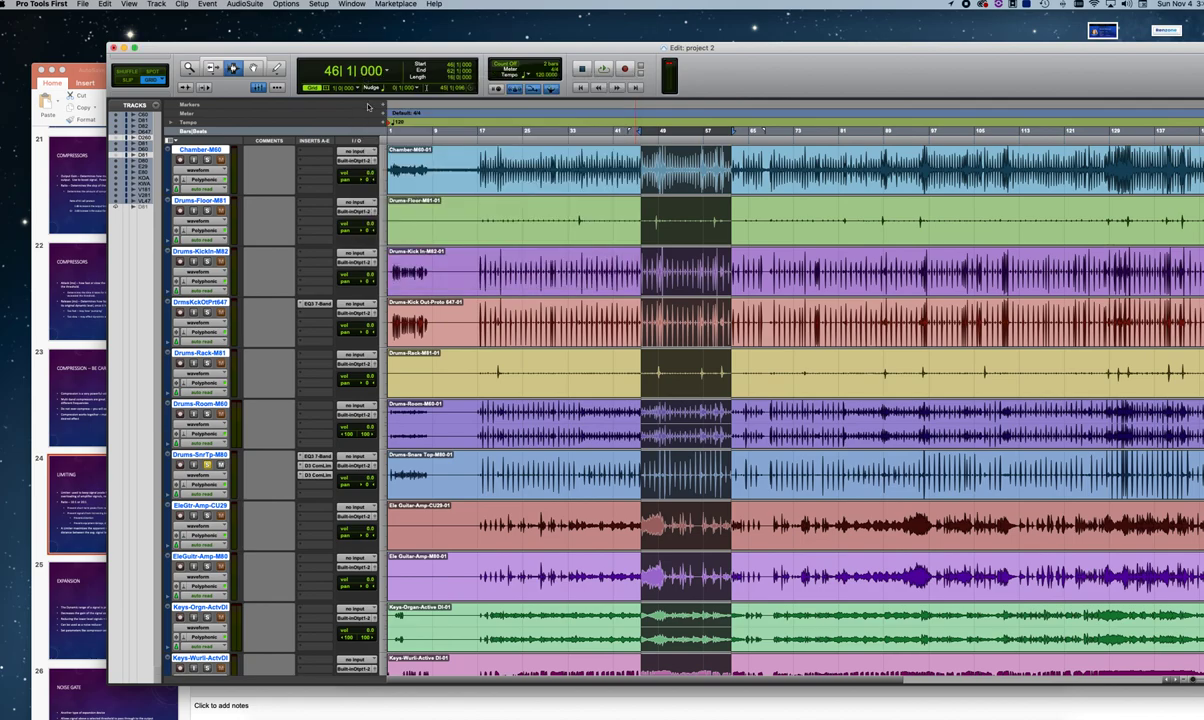
Step: Return to the PowerPoint lecture and show slide 25, Expansion
click(72, 470)
click(97, 553)
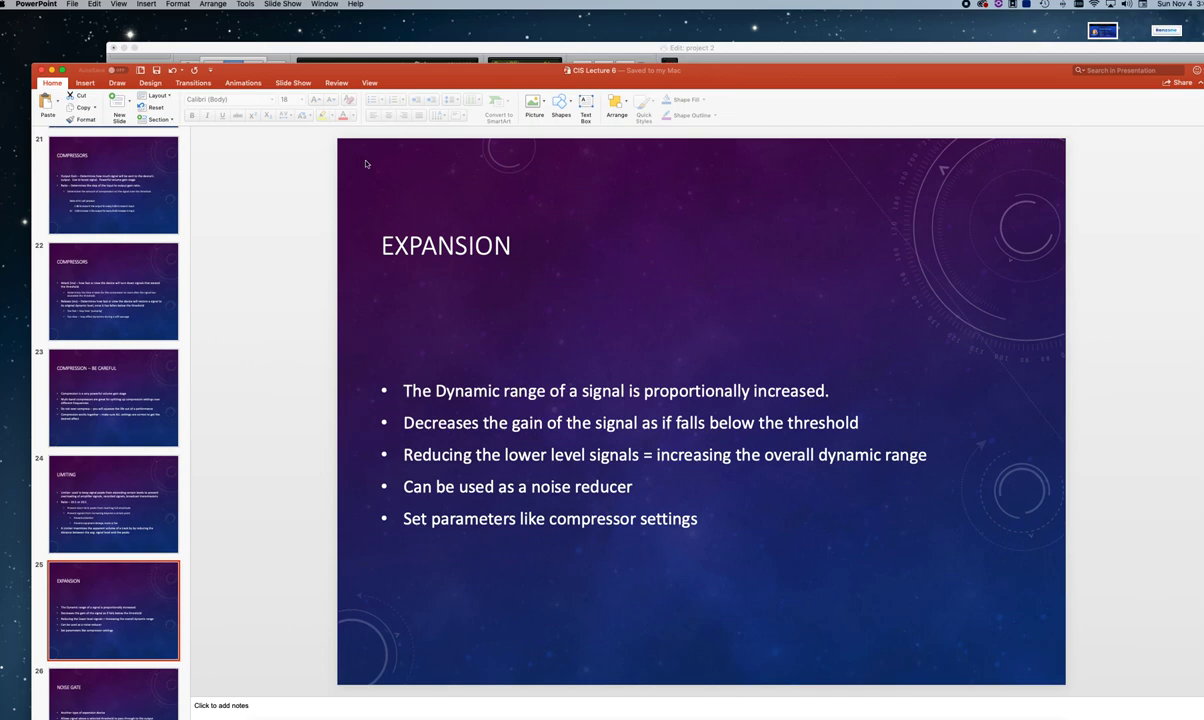
Step: Switch back to Pro Tools and insert a mono Dyn3 Expander/Gate in insert slot D of the Drums-SnrTp-M80 track
click(366, 48)
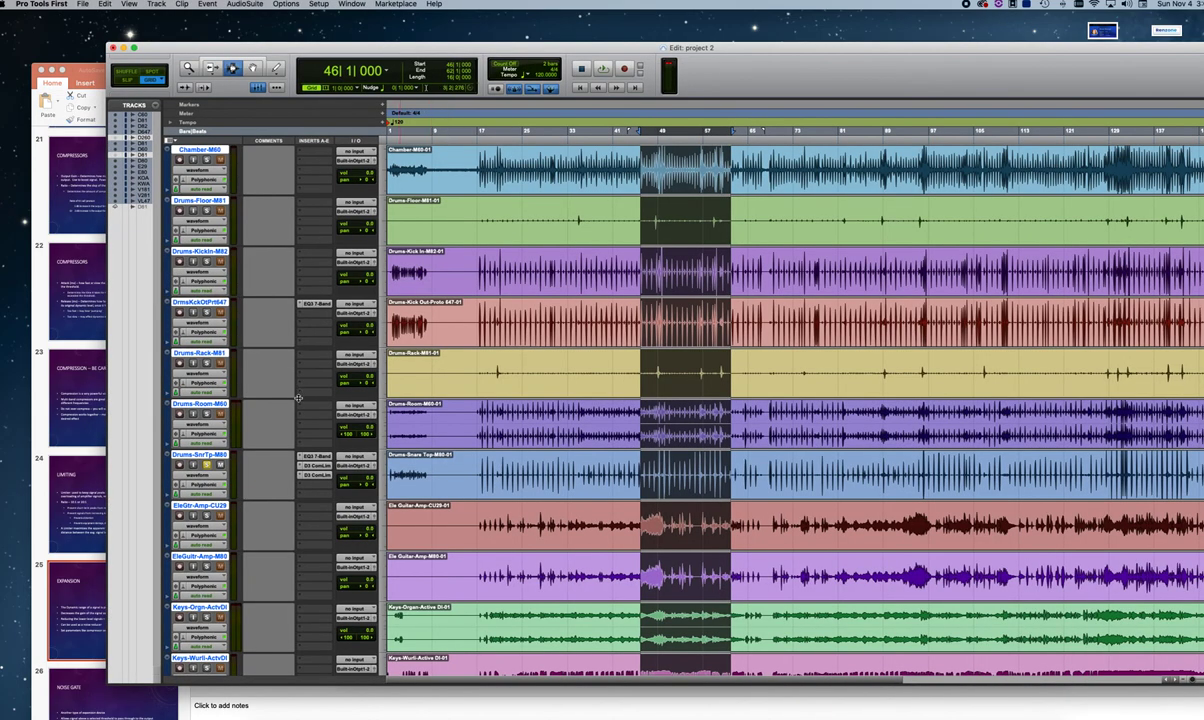
click(296, 456)
mouse_move(345, 484)
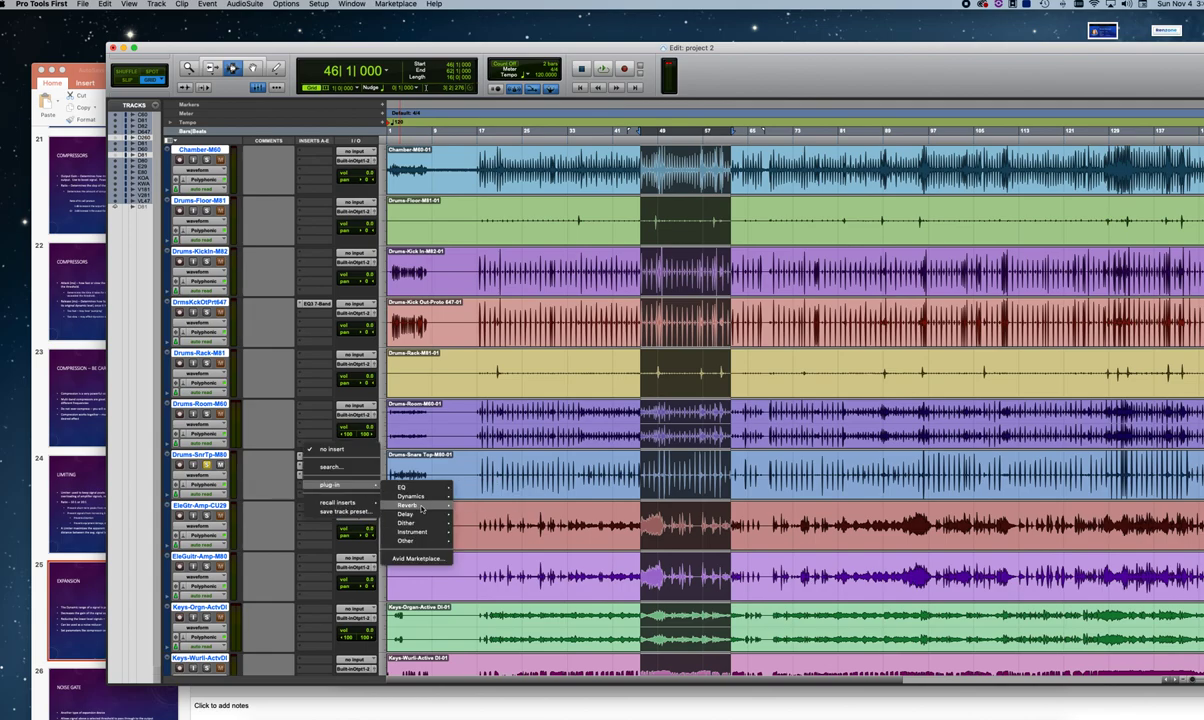
mouse_move(421, 508)
click(507, 518)
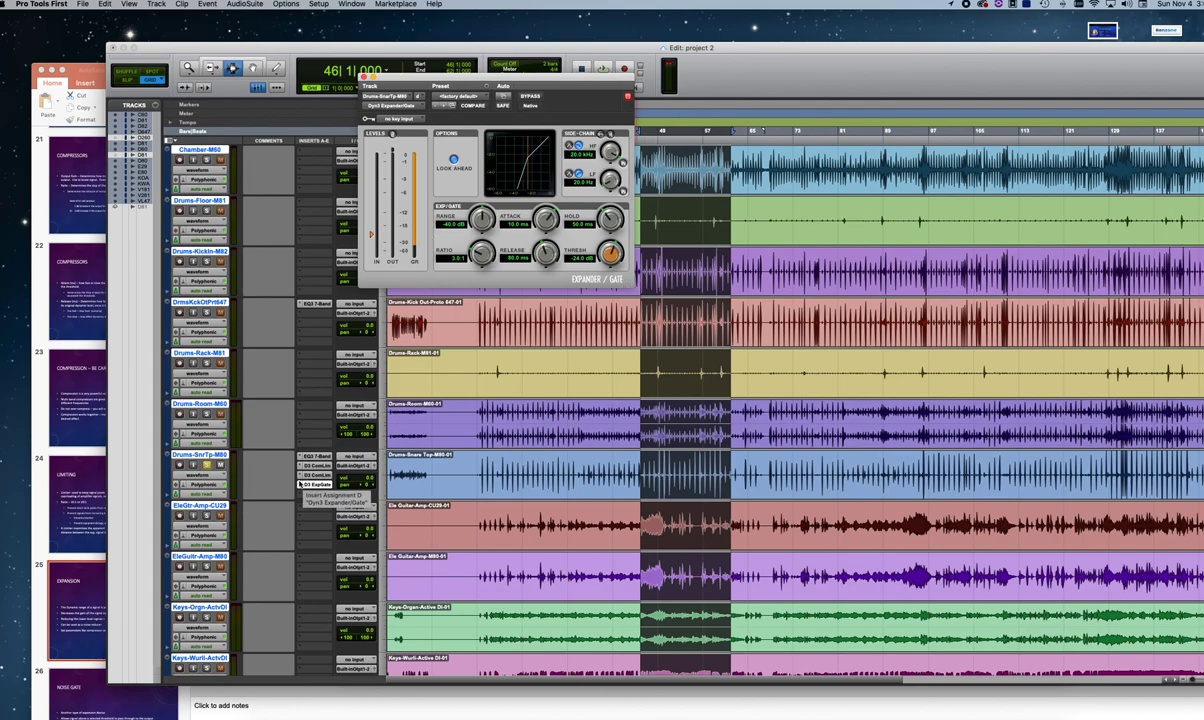
click(300, 476)
mouse_move(300, 477)
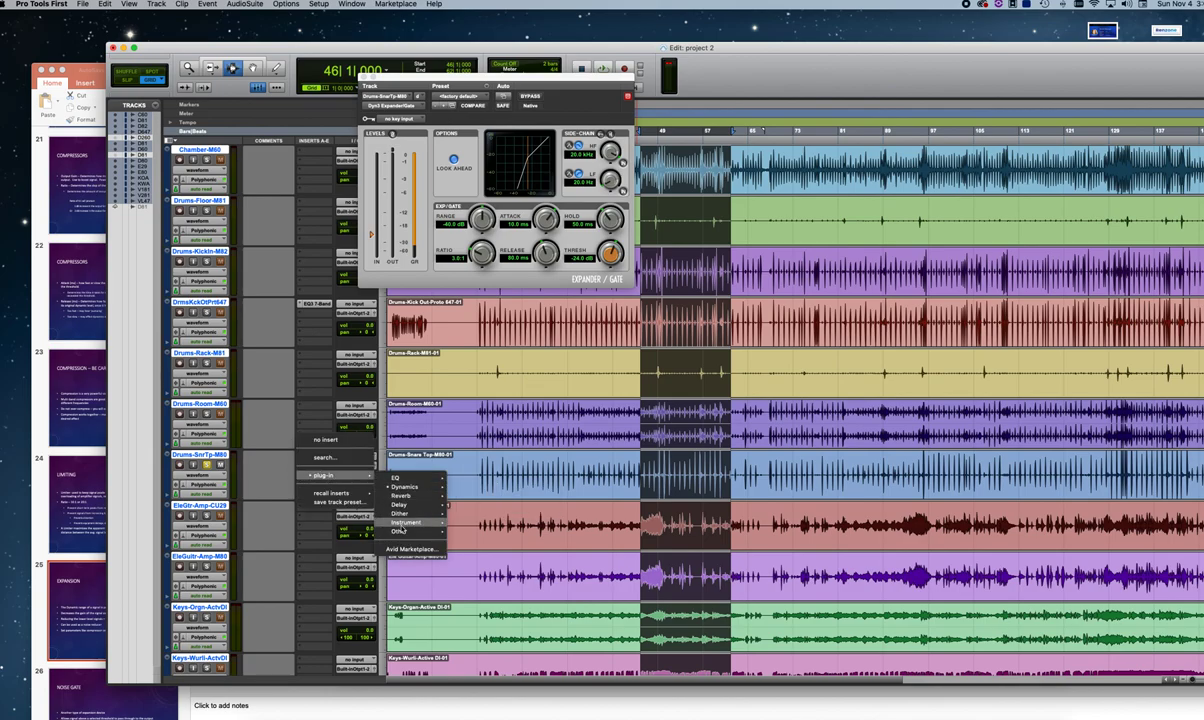
mouse_move(411, 489)
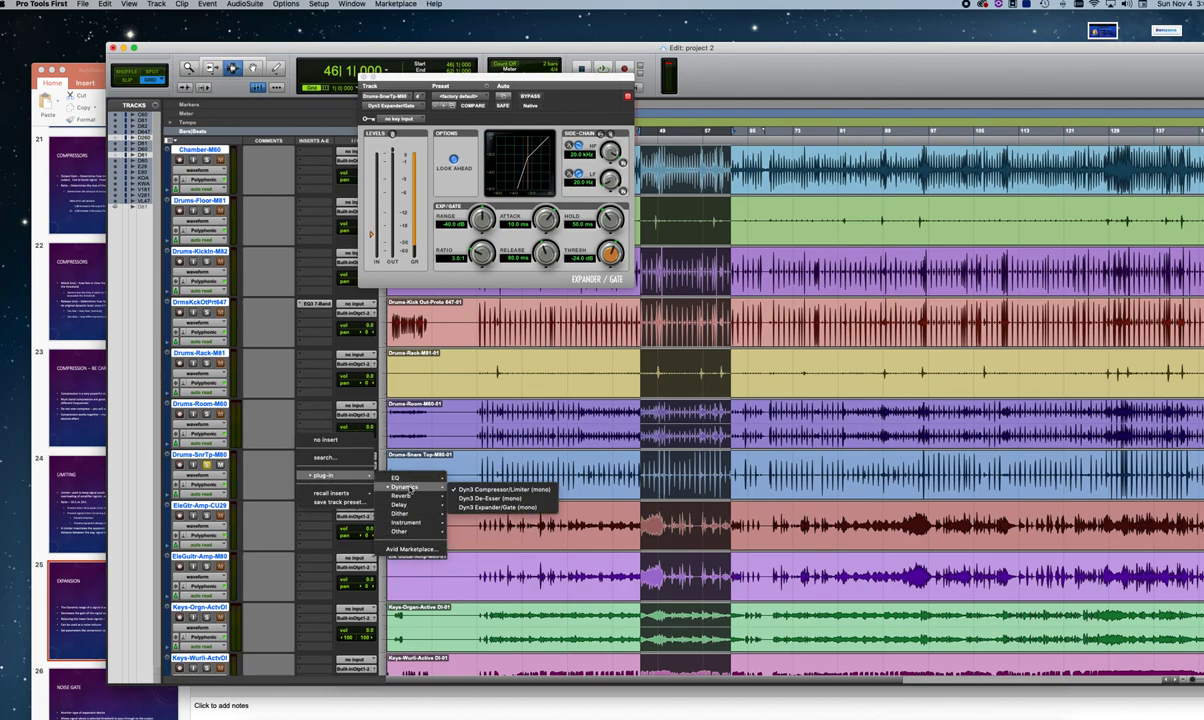
click(497, 507)
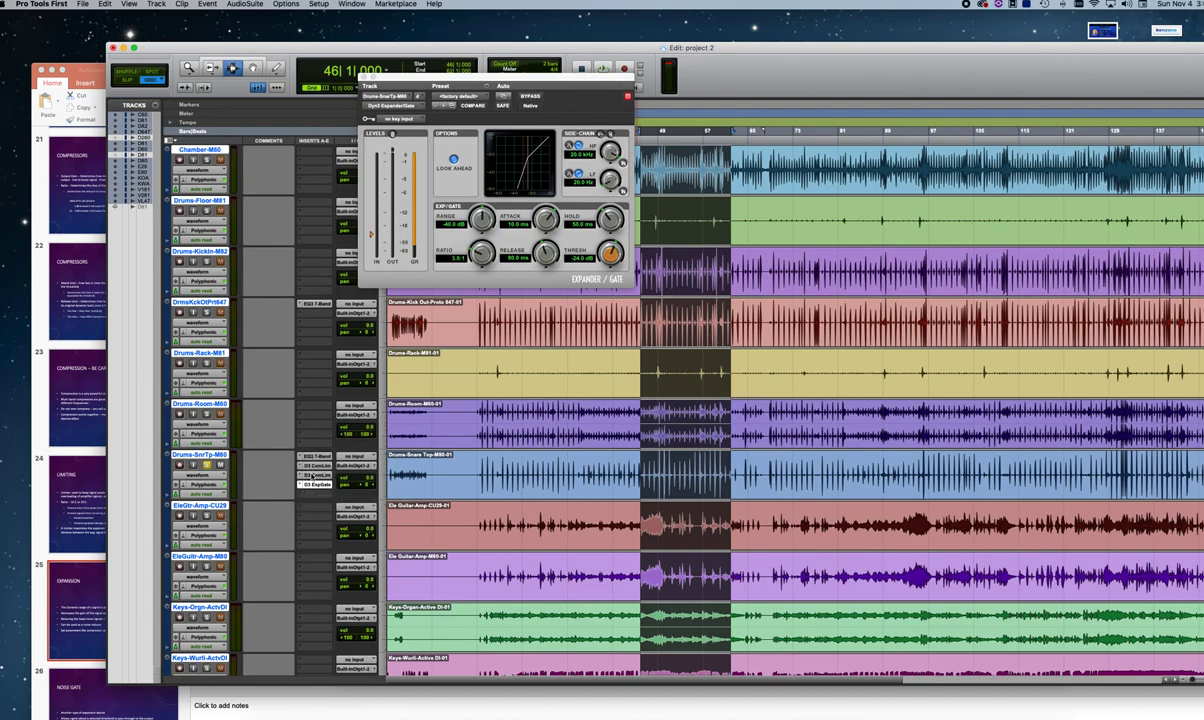
Step: Bypass the snare track's EQ3 7-Band and both Dyn3 compressors, and show the Expander/Gate window
click(313, 475)
super+click(312, 467)
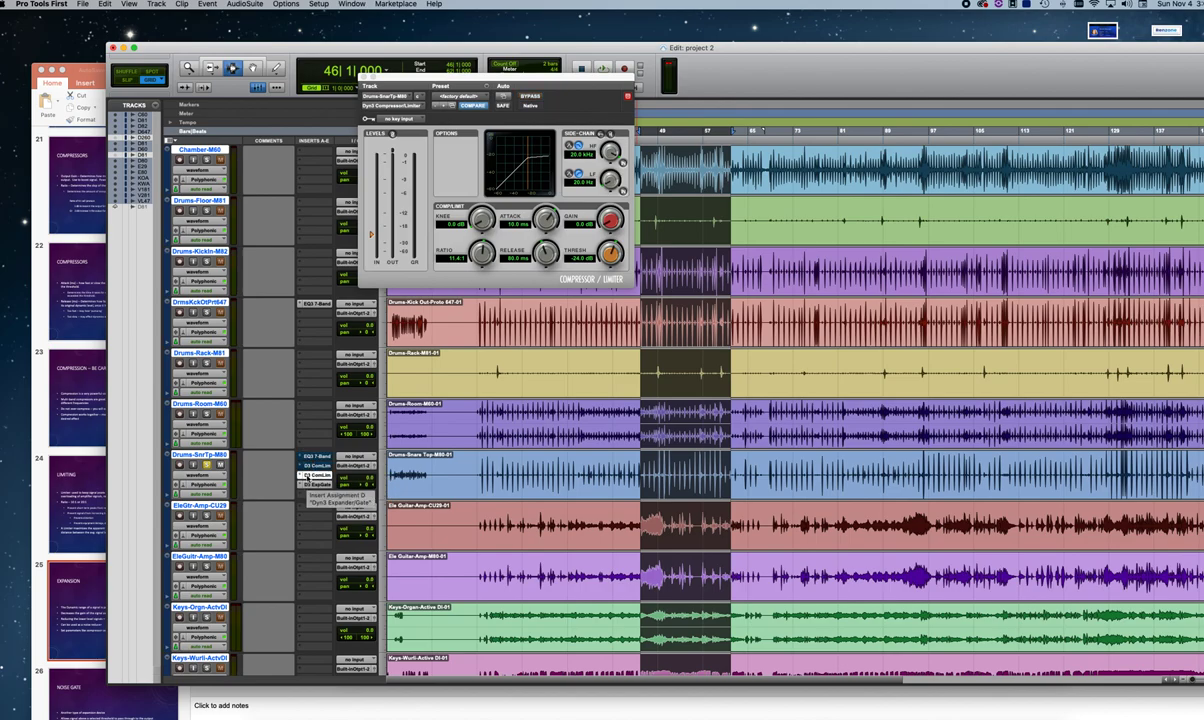
click(307, 485)
super+click(307, 485)
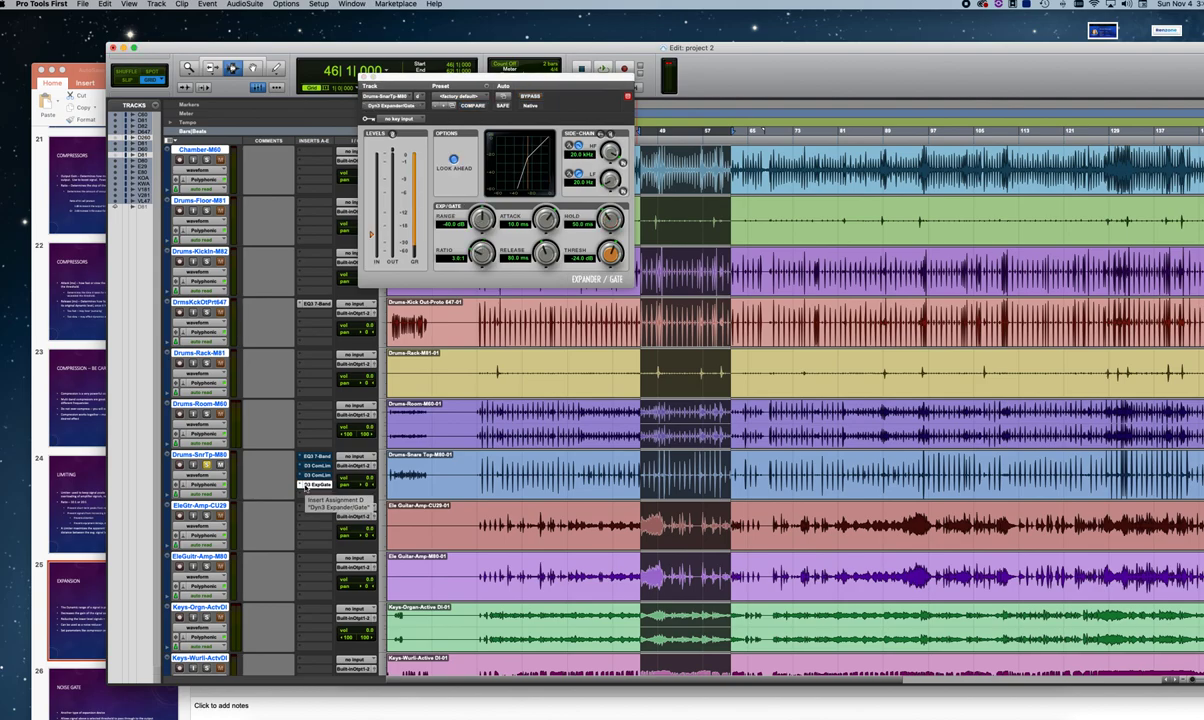
Step: Play the selected range, load the Snare Expander preset, and raise the threshold to 0 dB before lowering it to about -25 dB
key(space)
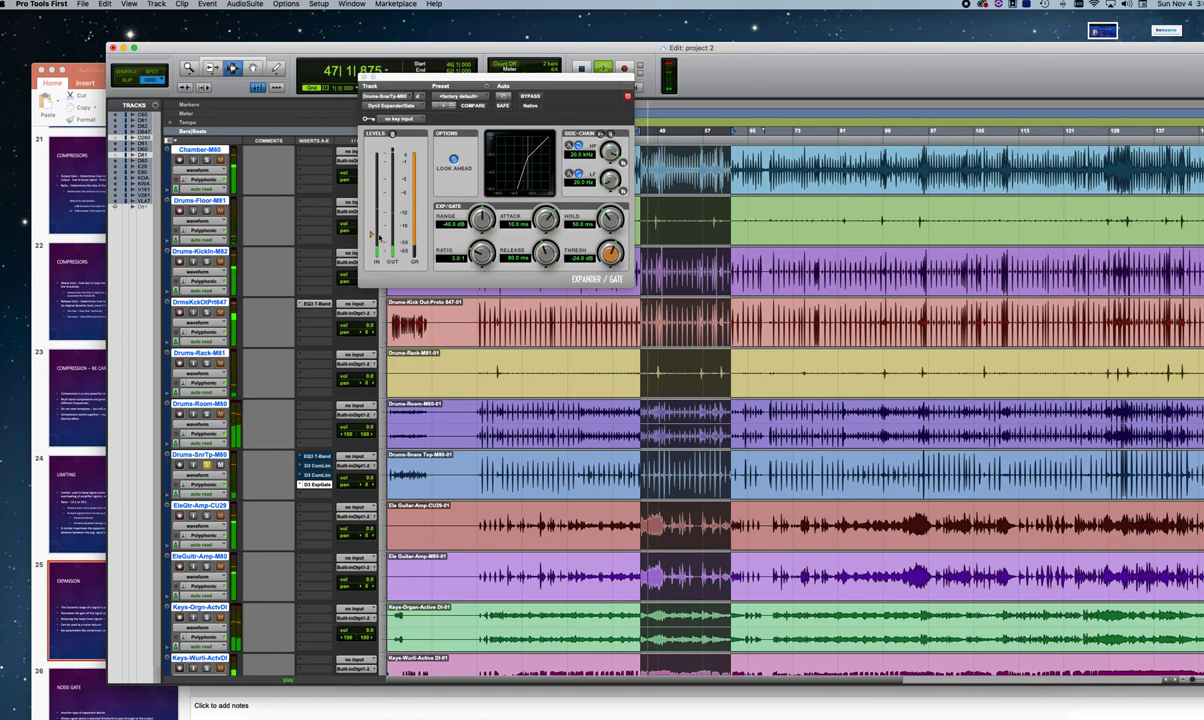
click(450, 96)
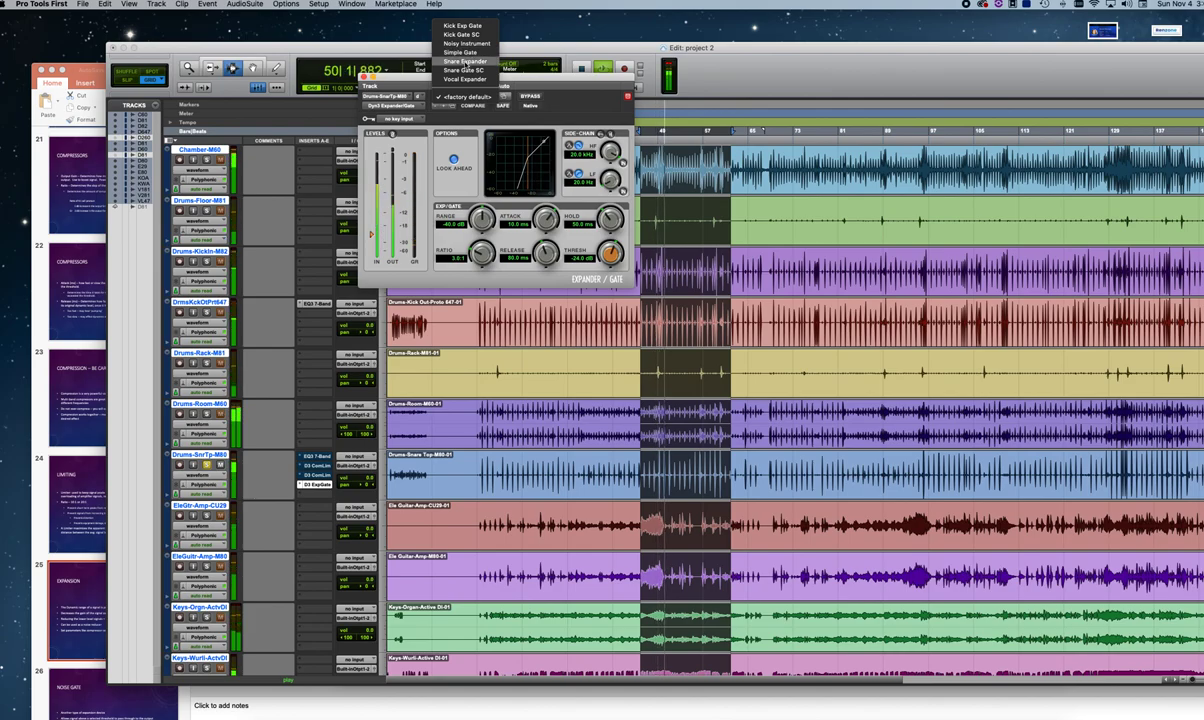
click(466, 61)
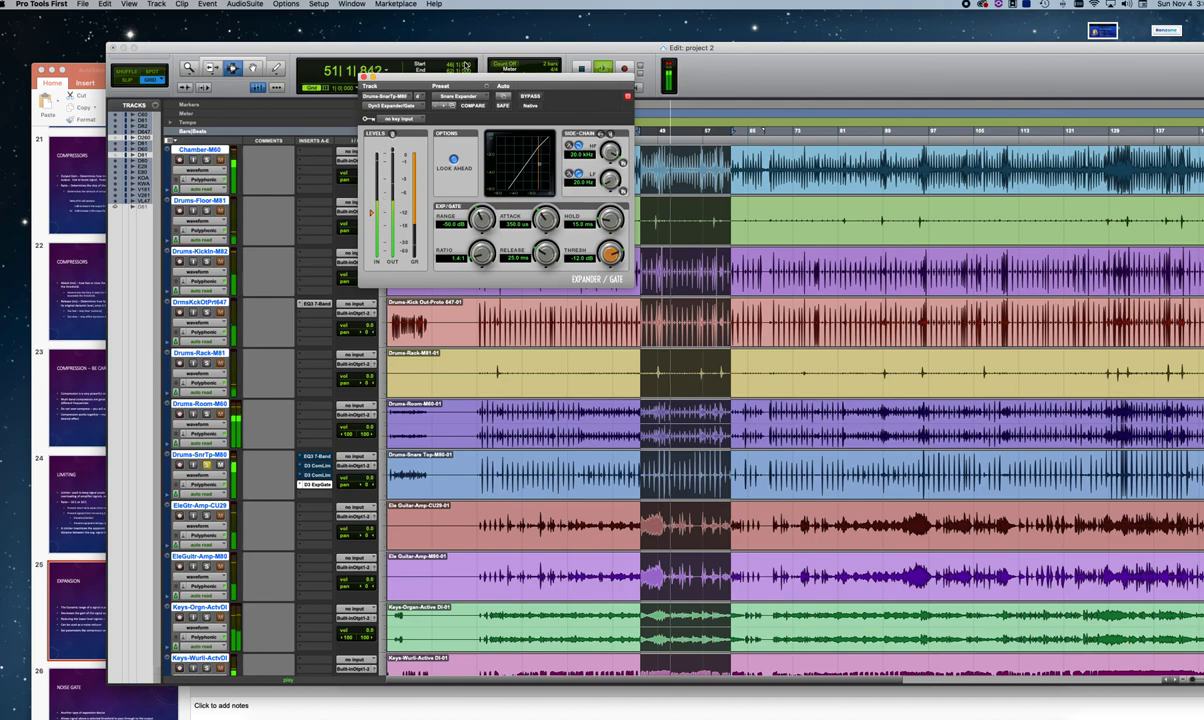
drag(632, 262, 614, 214)
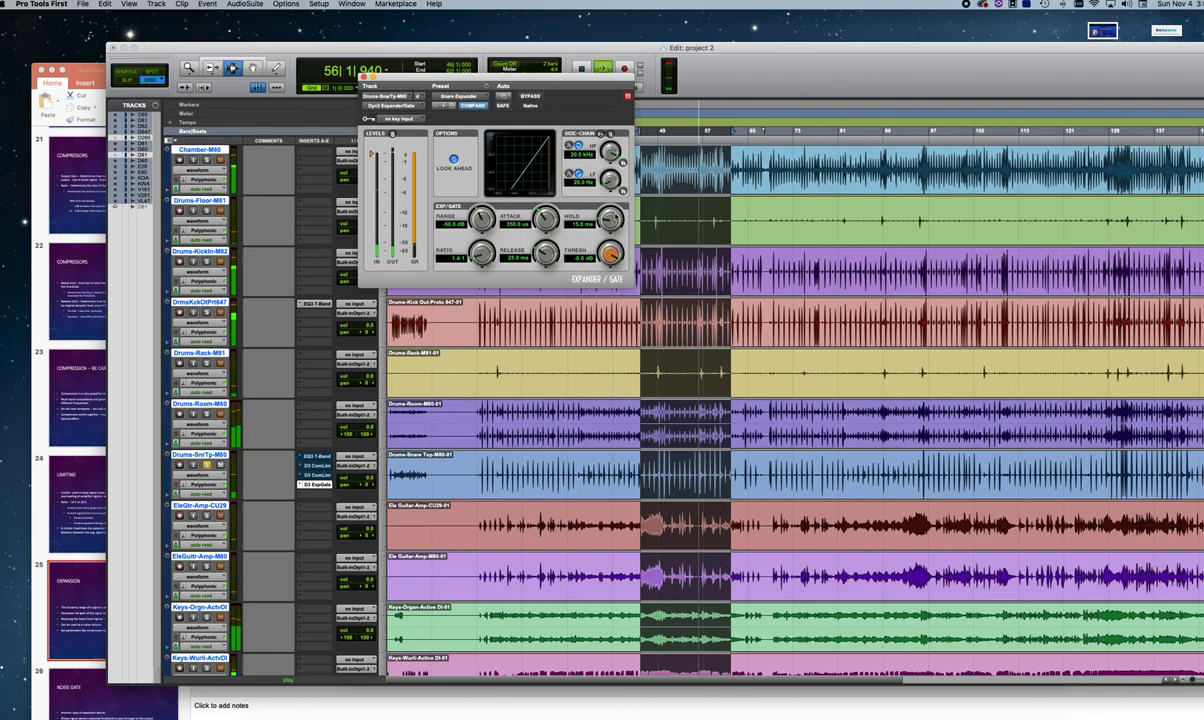
drag(617, 216, 594, 350)
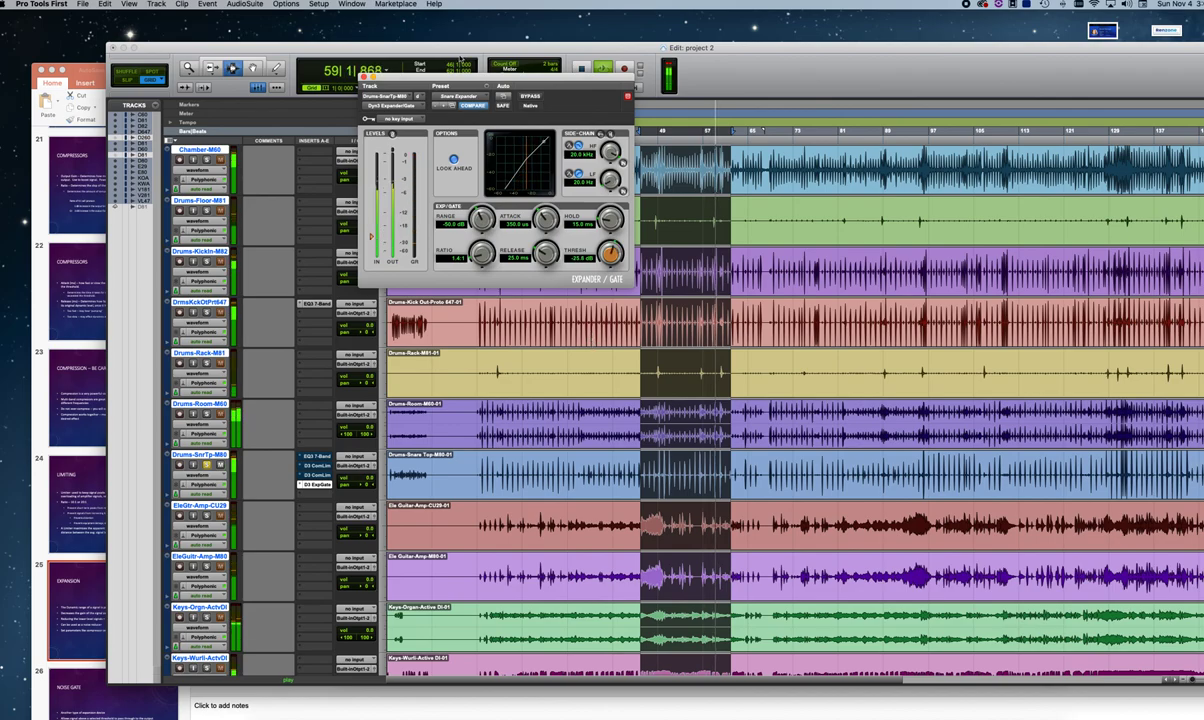
Step: Load the Snare Gate SC preset in the Expander/Gate and audition it on the selected range
click(478, 97)
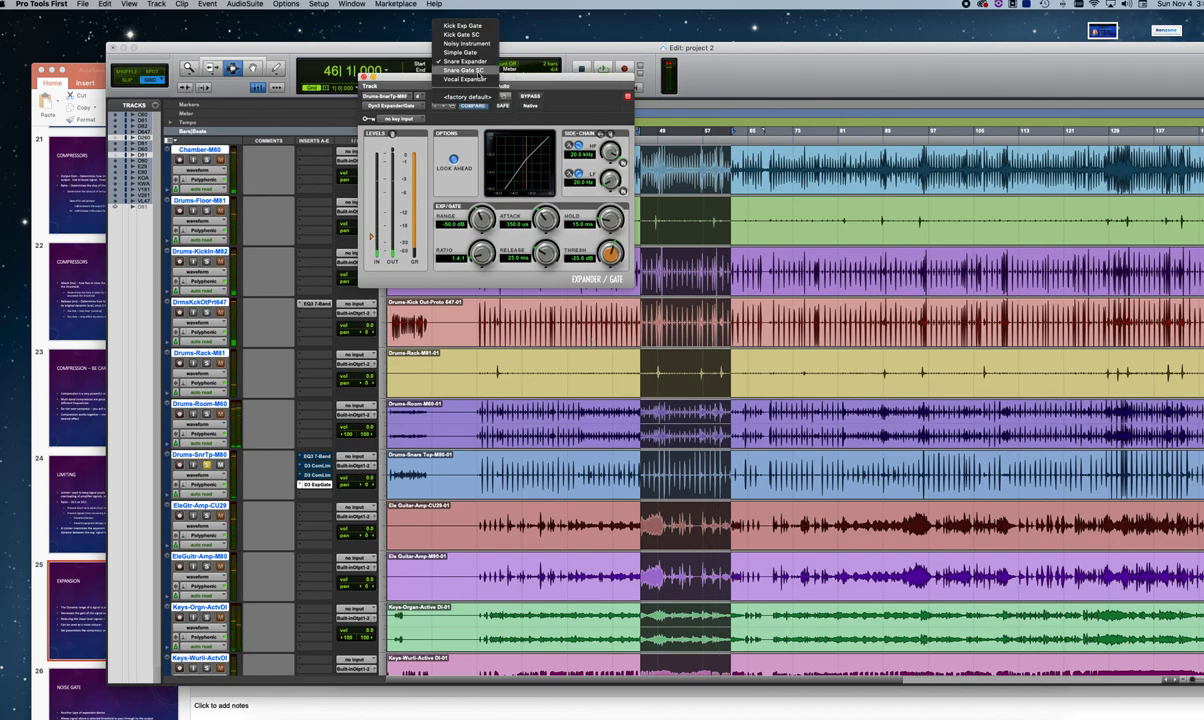
click(480, 71)
click(602, 68)
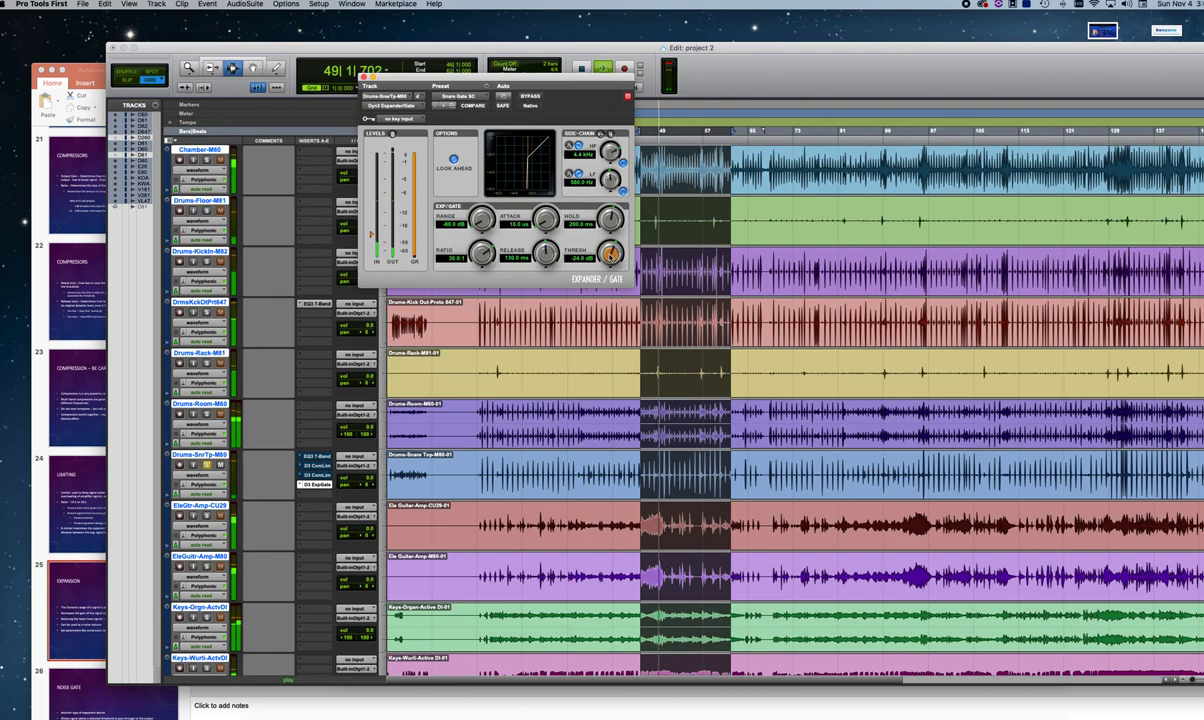
key(space)
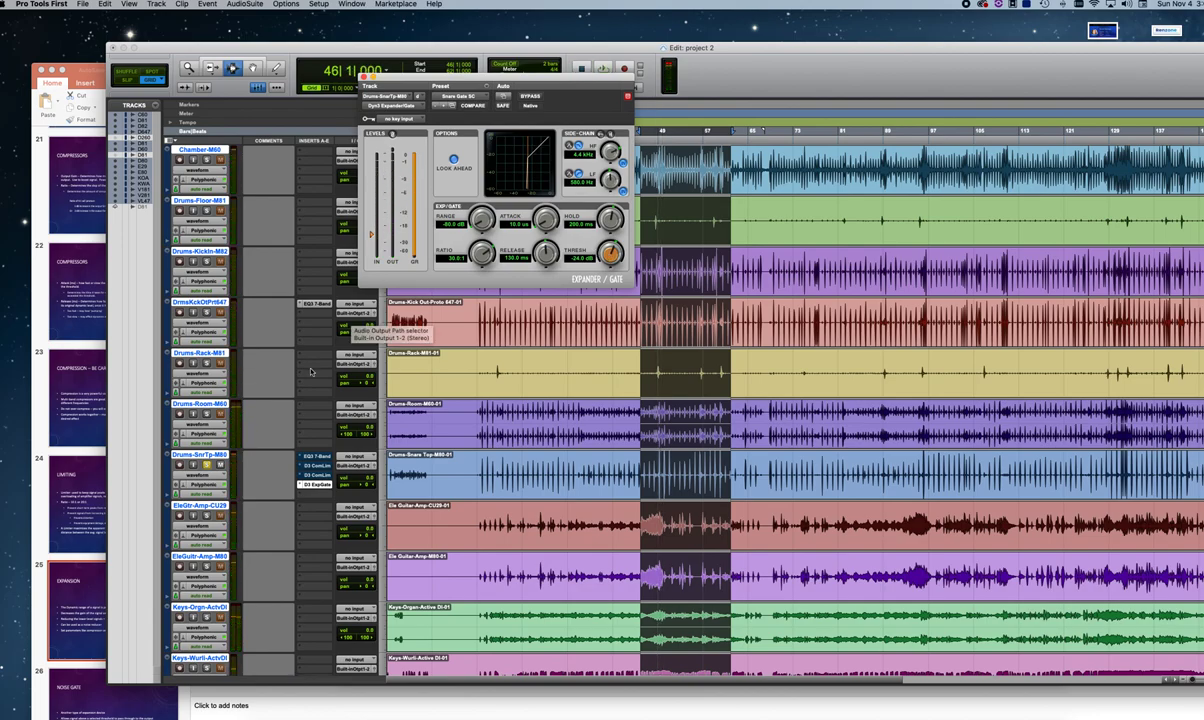
Step: Insert a D-Verb reverb in insert slot E of the Drums-SnrTp-M80 track
click(318, 494)
mouse_move(337, 513)
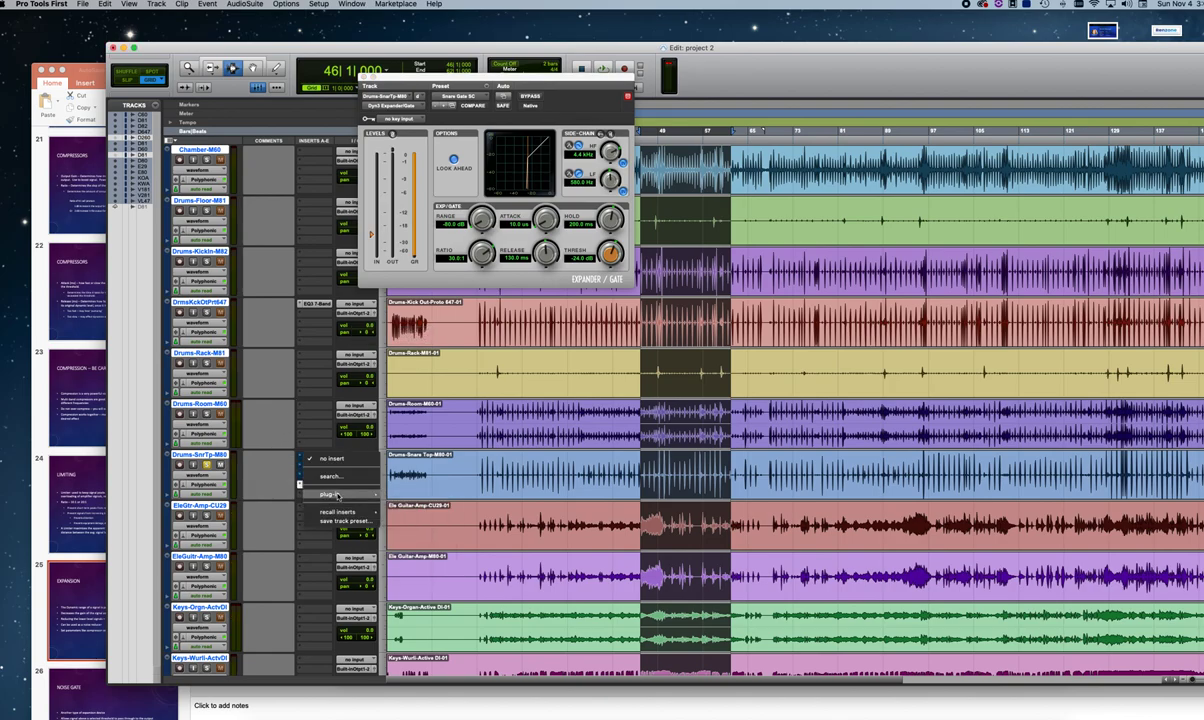
mouse_move(407, 515)
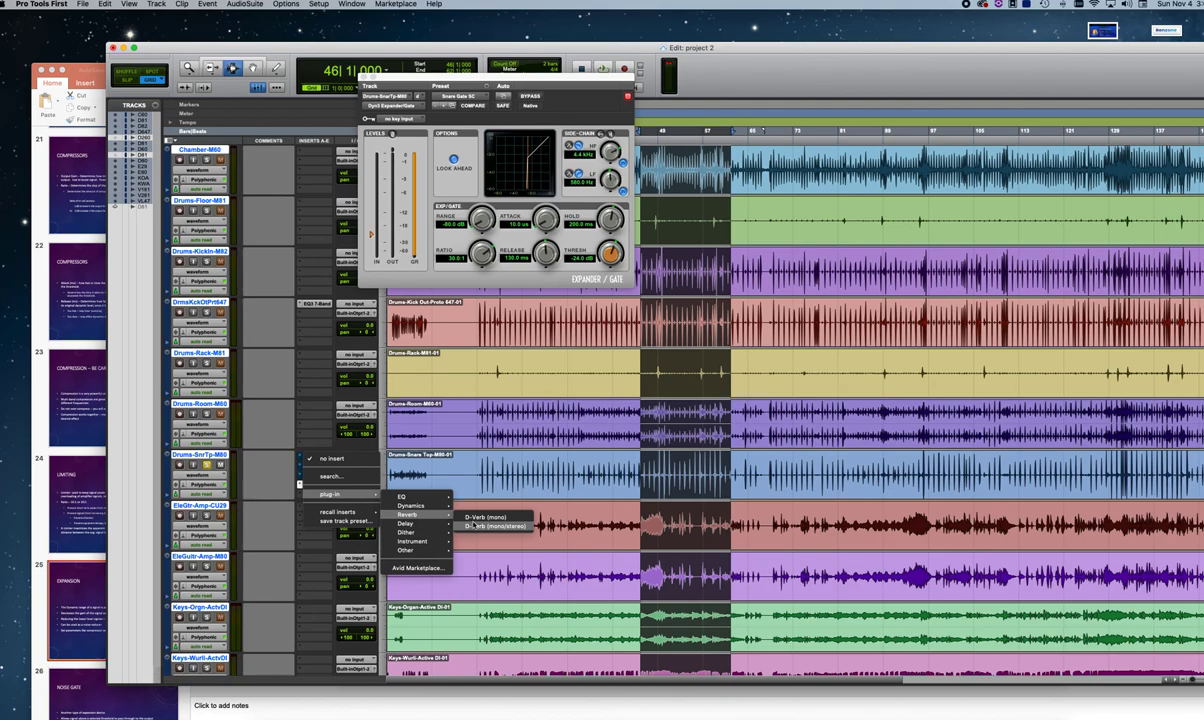
click(476, 525)
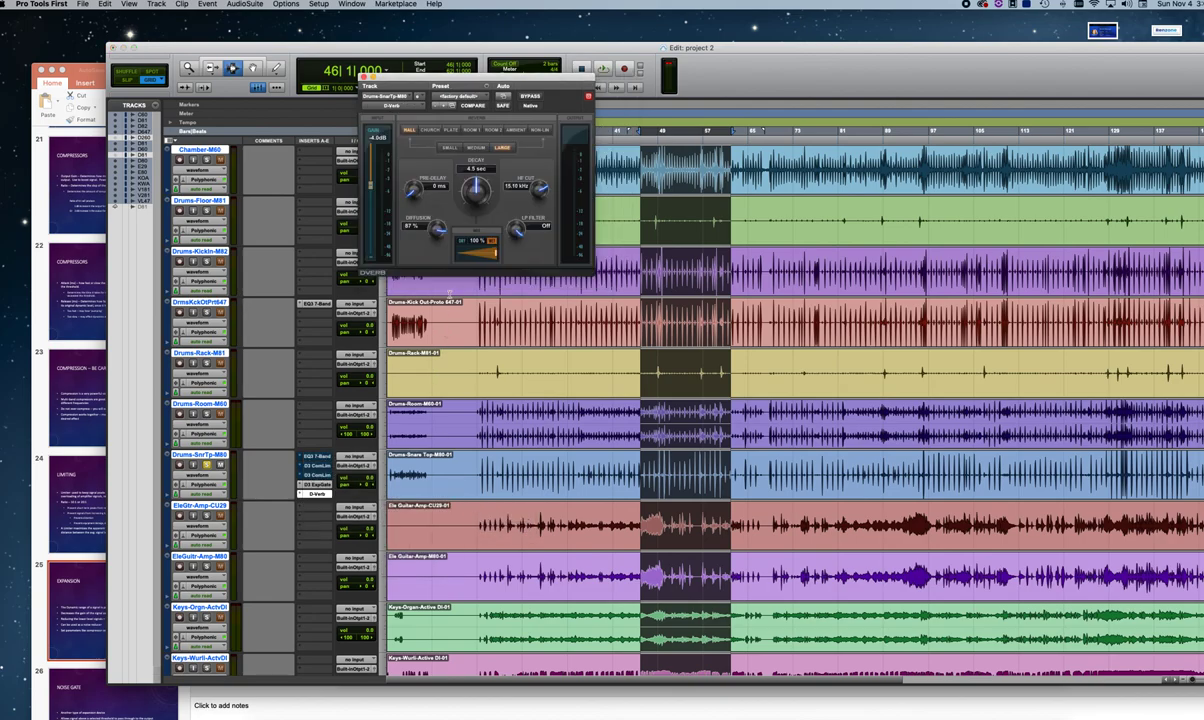
Step: Set the D-Verb decay to 1.7 sec and the mix to 28%, audition the snare, and close the plug-in window
drag(502, 83, 589, 338)
drag(582, 508, 560, 514)
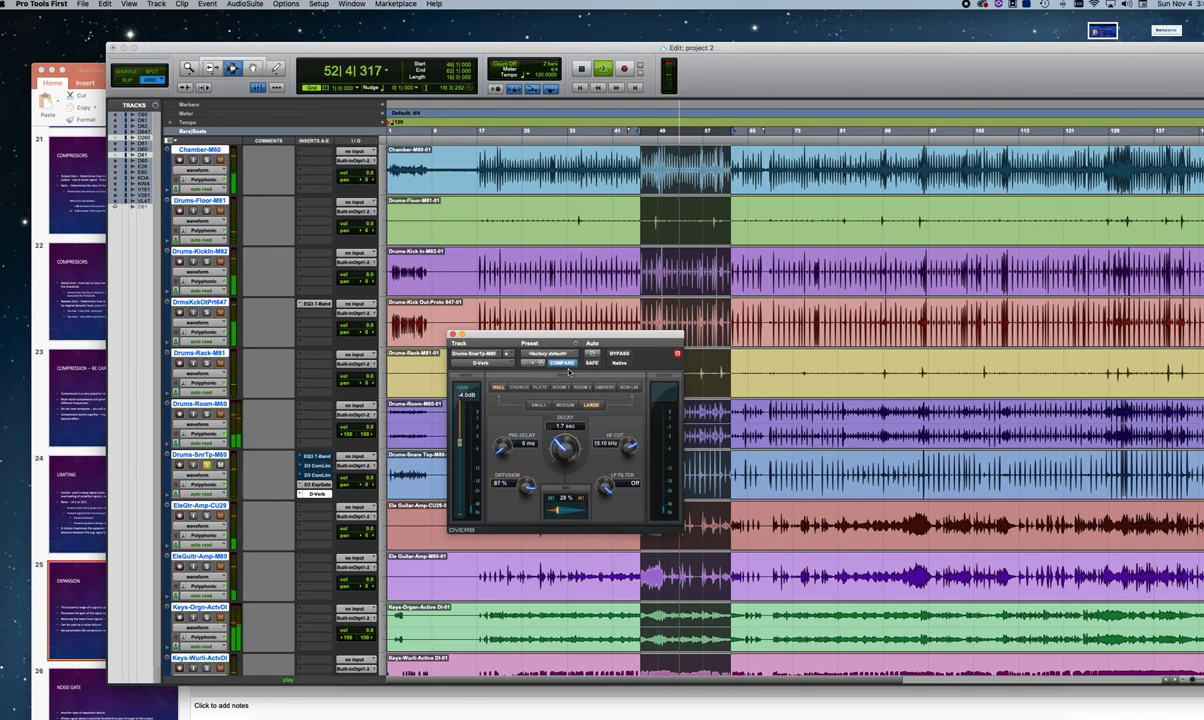
key(space)
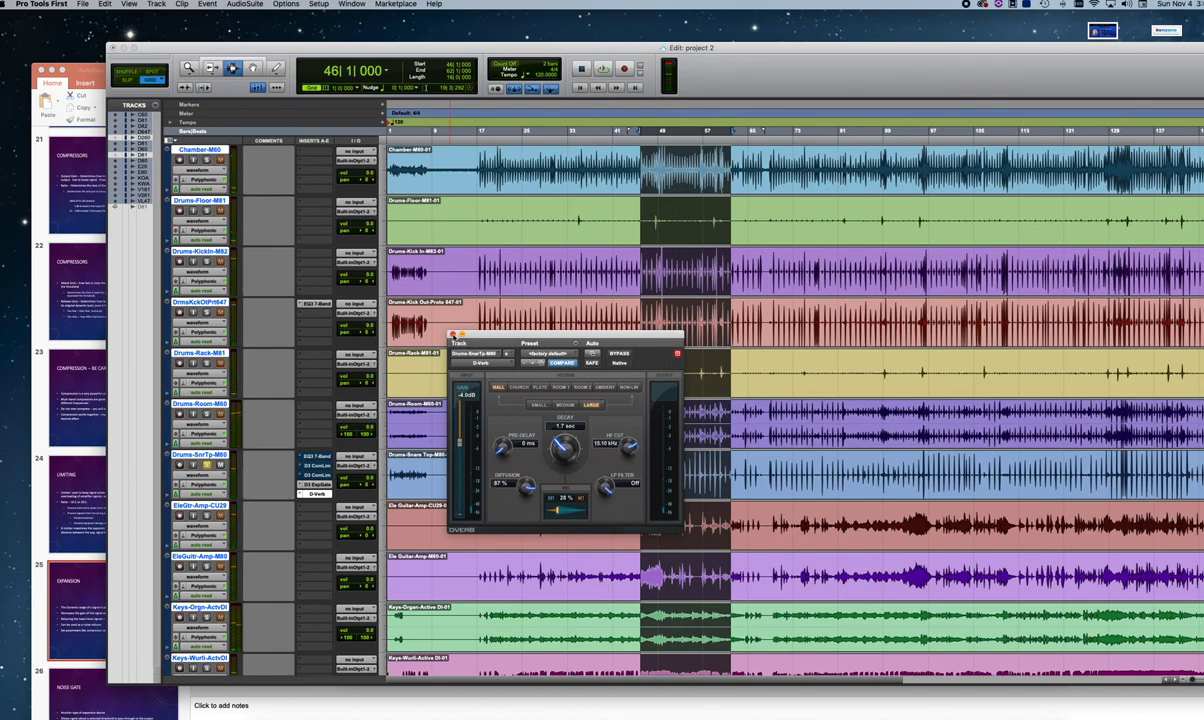
click(453, 335)
Step: Switch to the PowerPoint lecture and show slide 26, Noise Gate
click(70, 154)
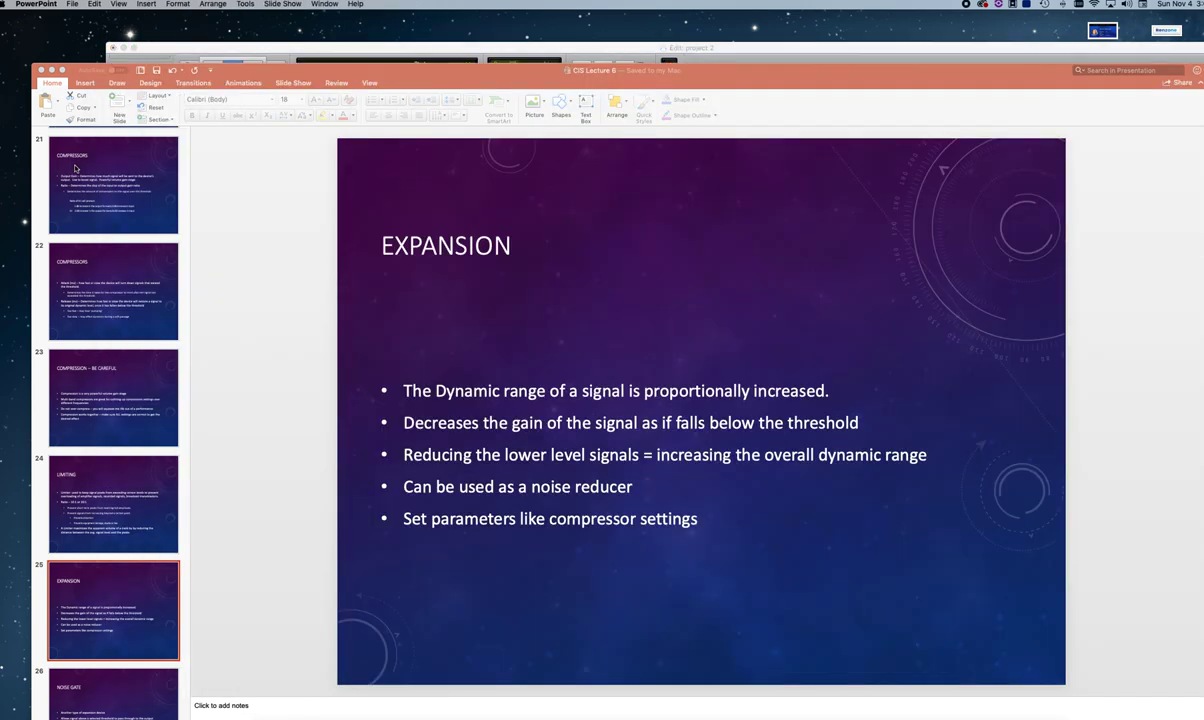
scroll(150, 525, down, 5)
click(126, 531)
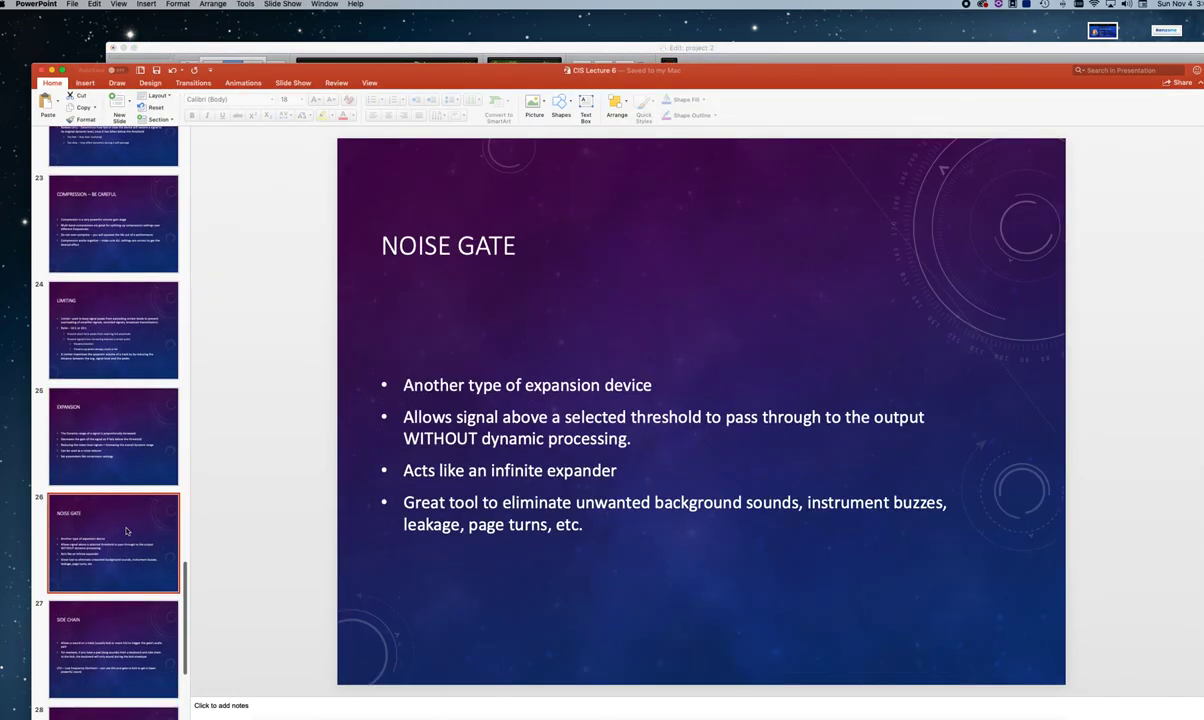